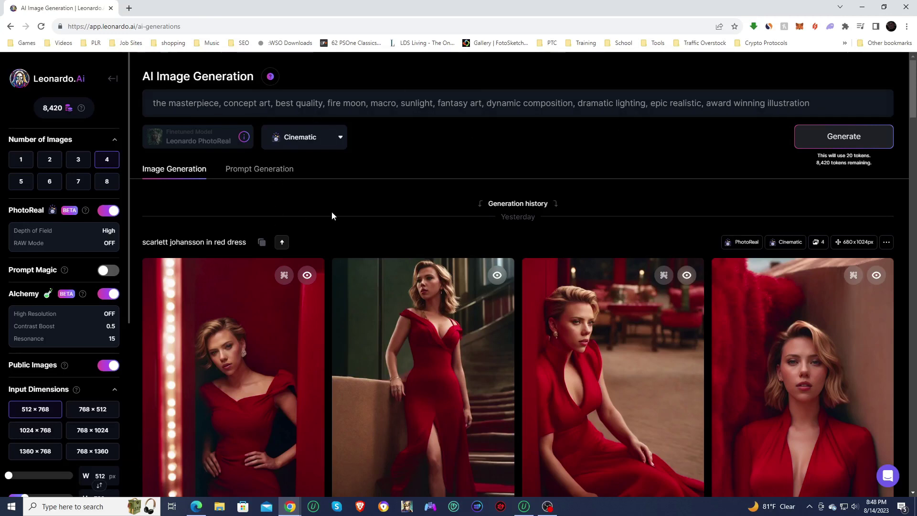
- Scroll through the generation sidebar to review its settings
scroll(332, 216, down, 2)
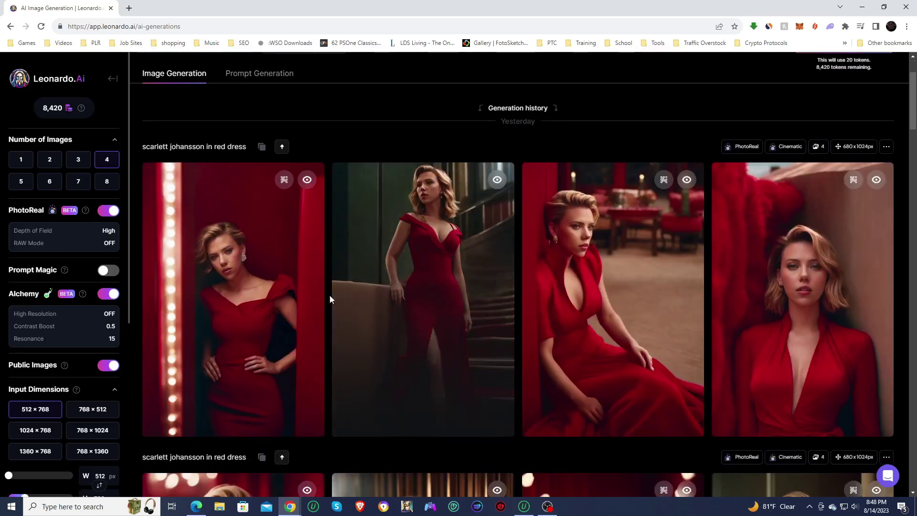
scroll(330, 298, down, 2)
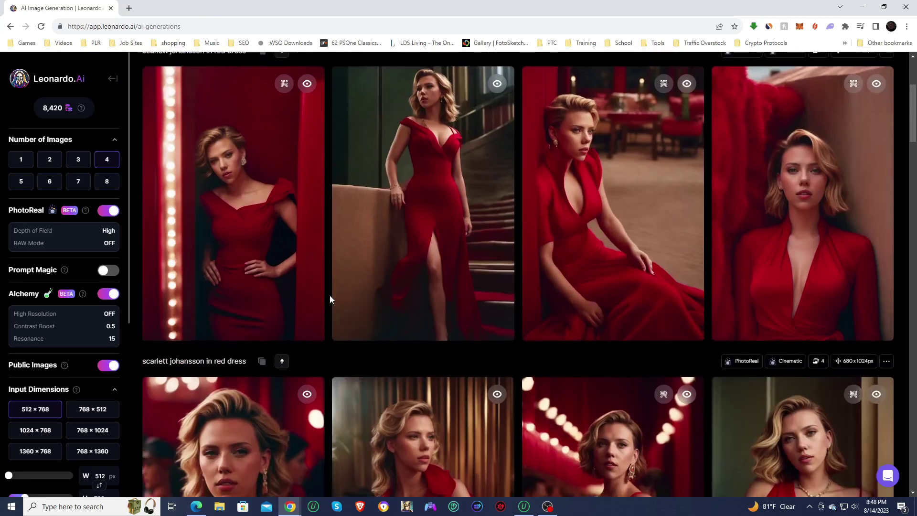
scroll(330, 298, down, 3)
scroll(330, 299, down, 1)
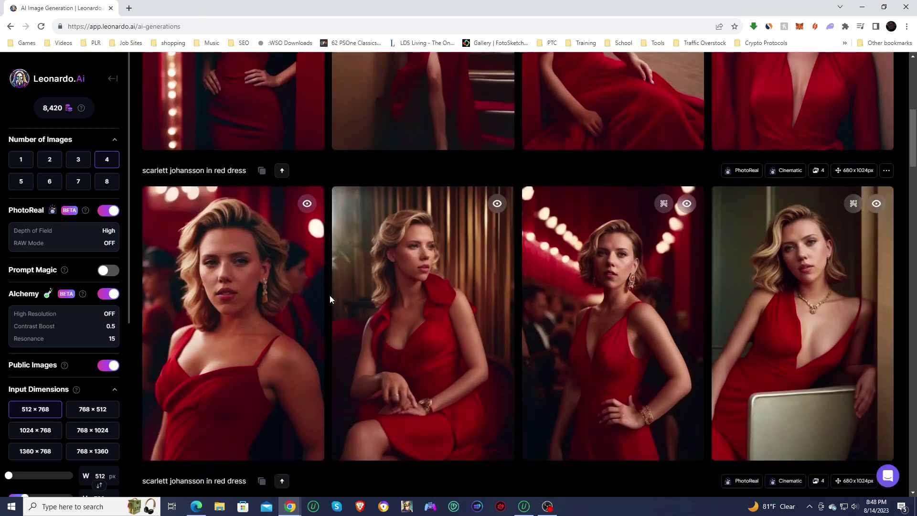
scroll(329, 299, down, 3)
scroll(330, 299, up, 2)
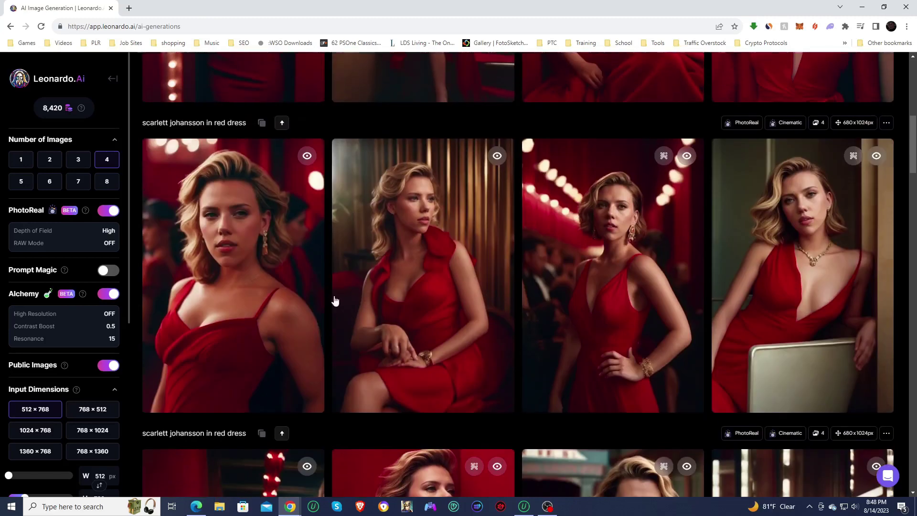
mouse_move(621, 222)
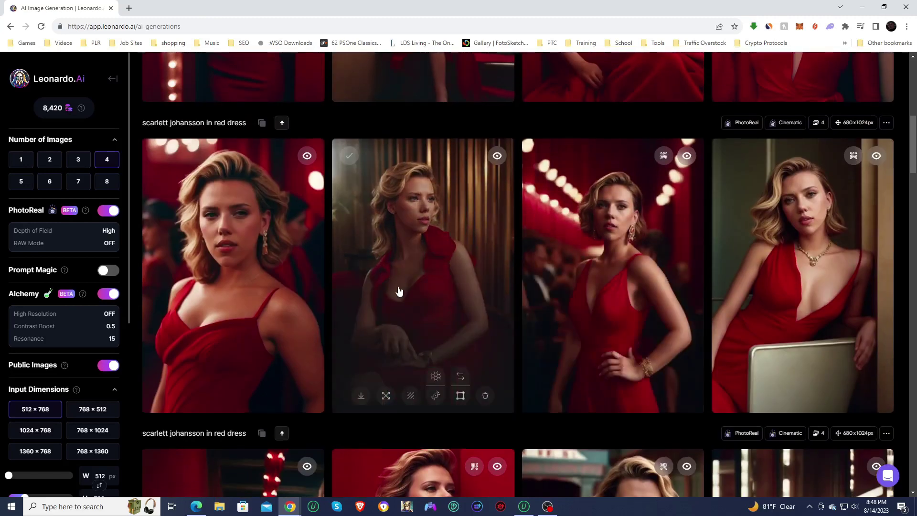
scroll(396, 290, down, 5)
scroll(392, 318, up, 13)
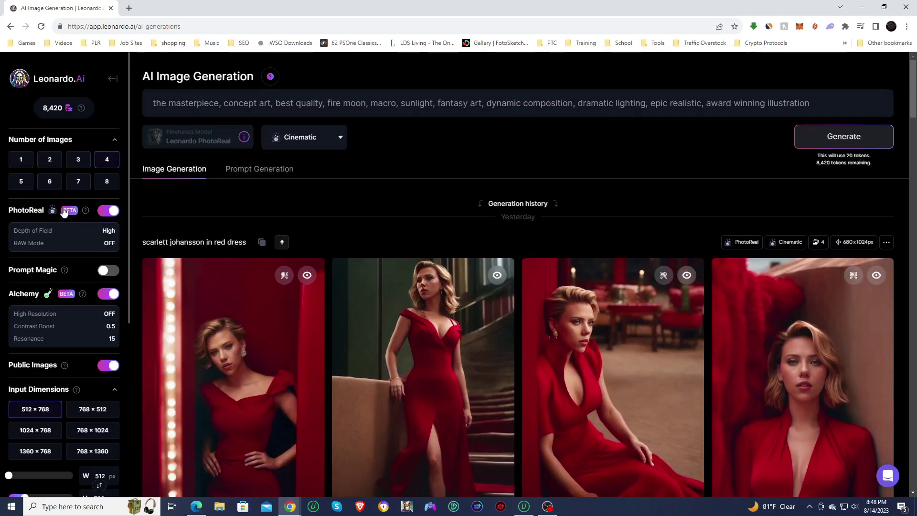
- Toggle PhotoReal off and back on, then bring up its Depth of Field Low settings
mouse_move(86, 213)
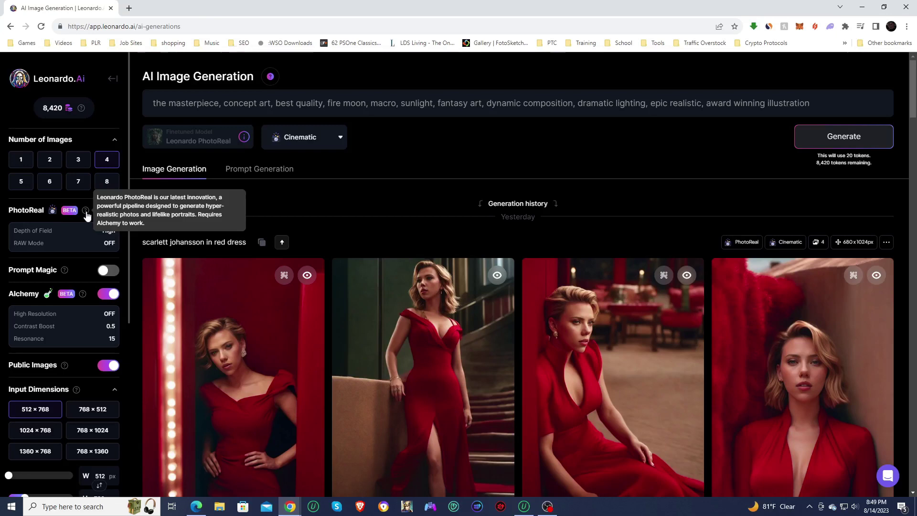
click(109, 212)
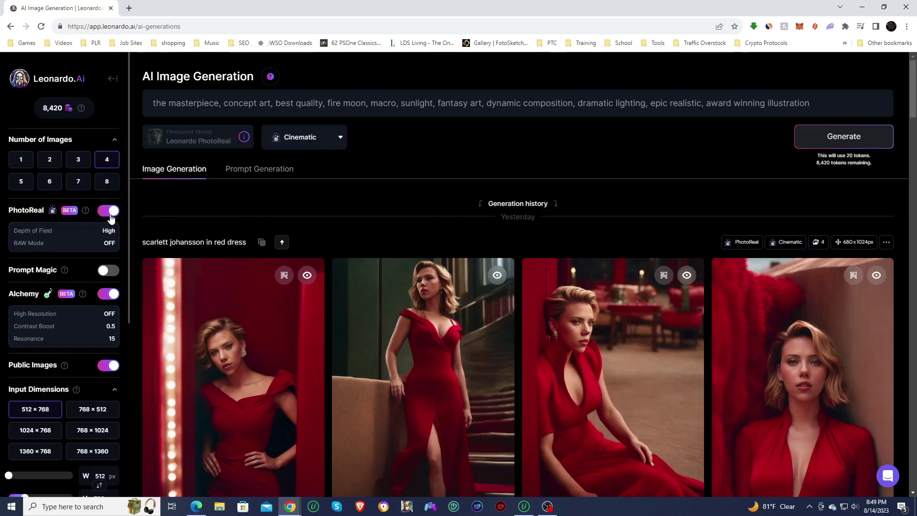
click(109, 214)
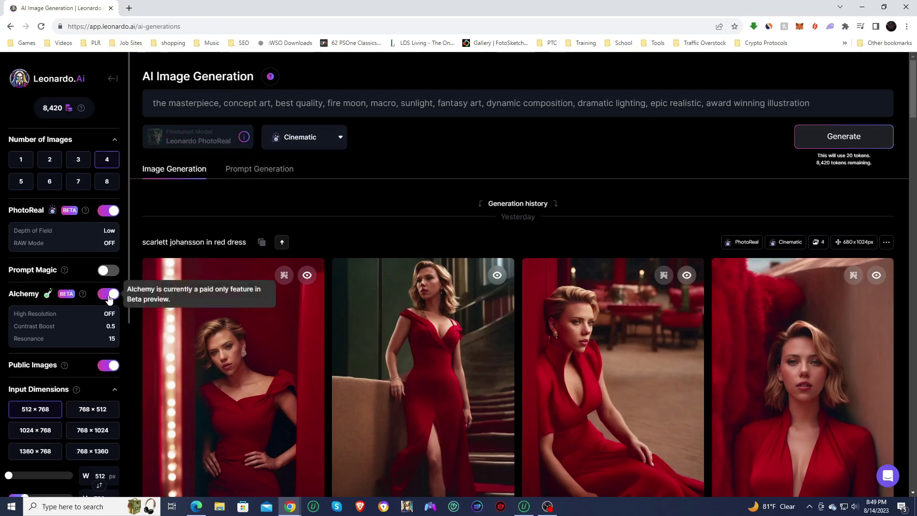
click(69, 238)
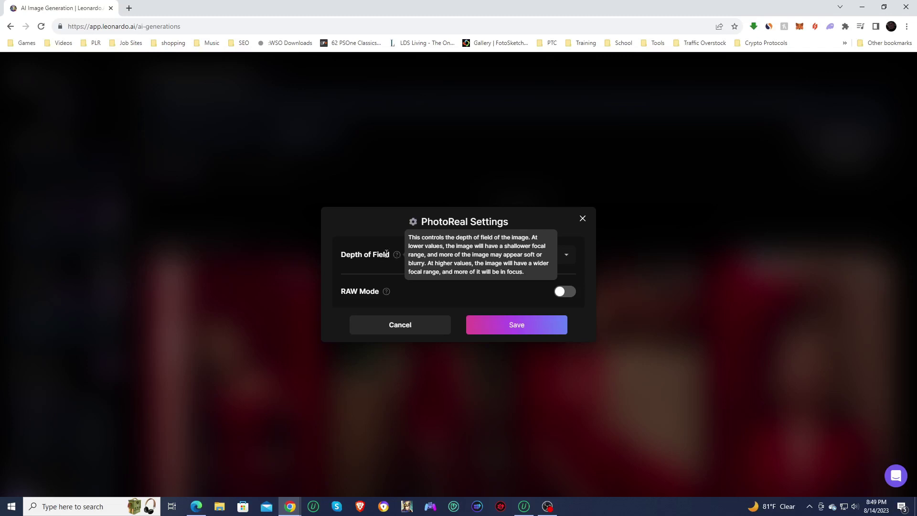
- Check the Depth of Field and RAW Mode help, then close PhotoReal Settings unchanged
mouse_move(388, 292)
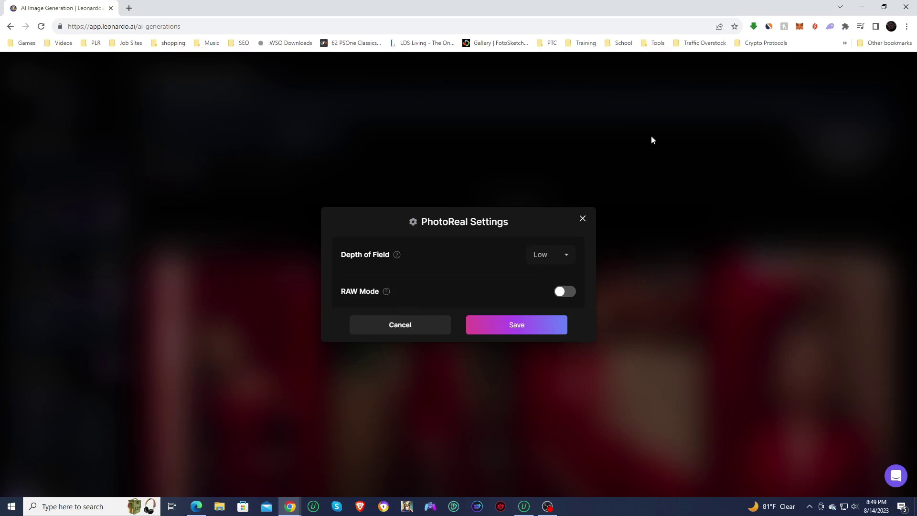
click(582, 219)
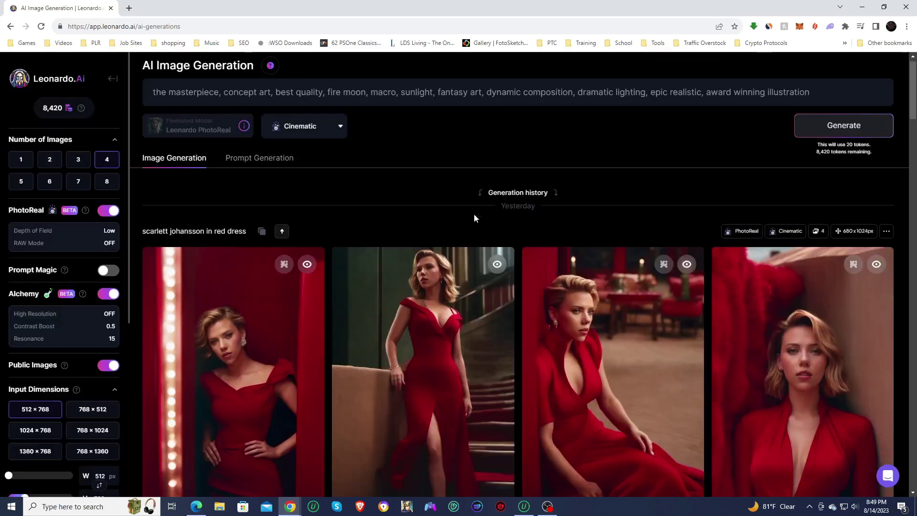
scroll(474, 214, down, 5)
scroll(409, 234, down, 8)
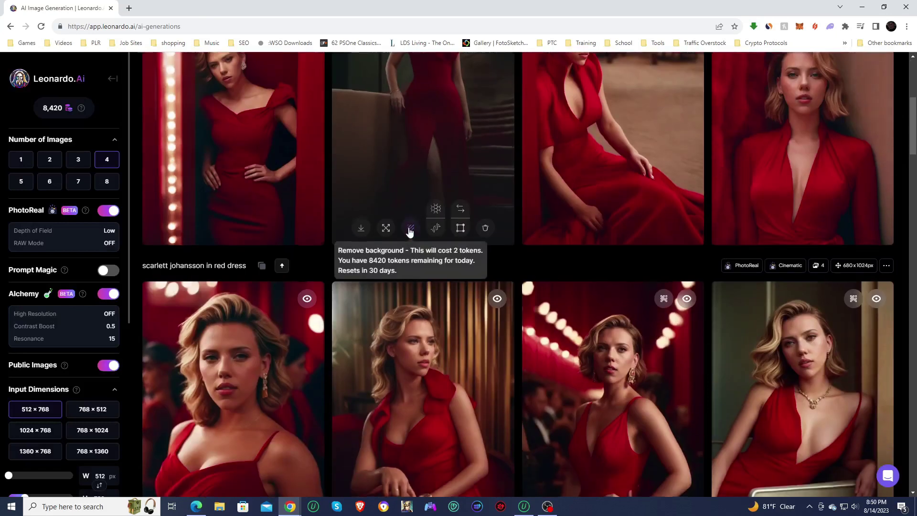
scroll(409, 232, down, 2)
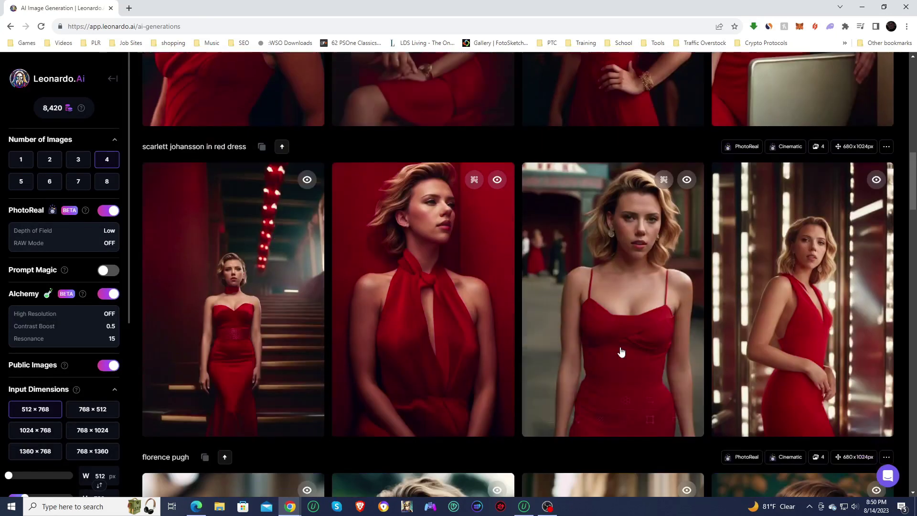
click(604, 226)
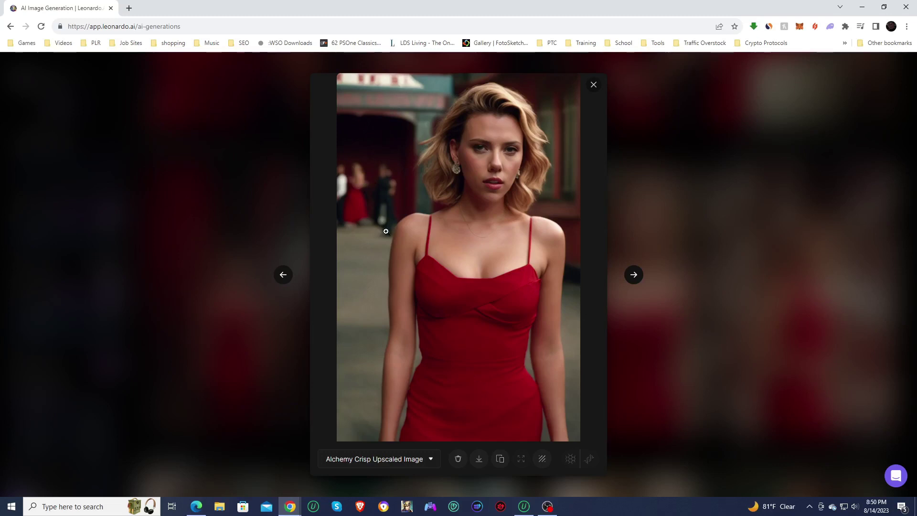
click(594, 86)
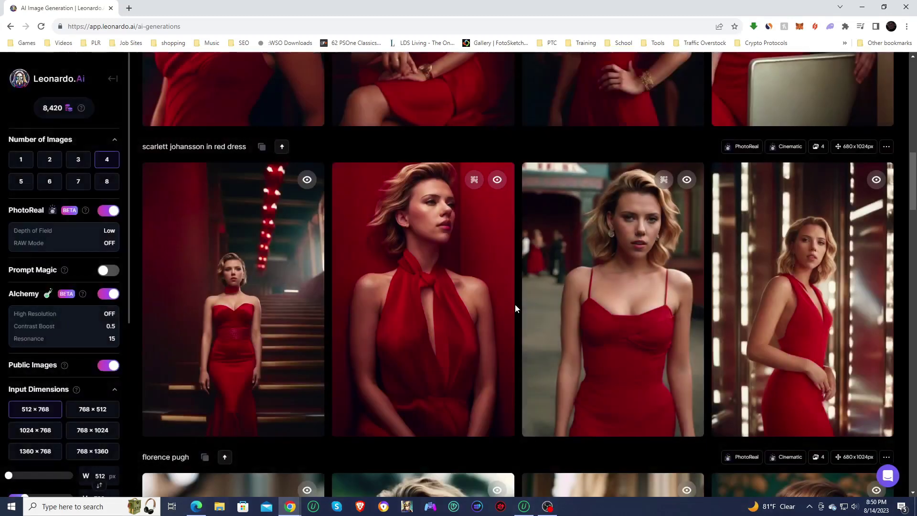
scroll(520, 326, down, 8)
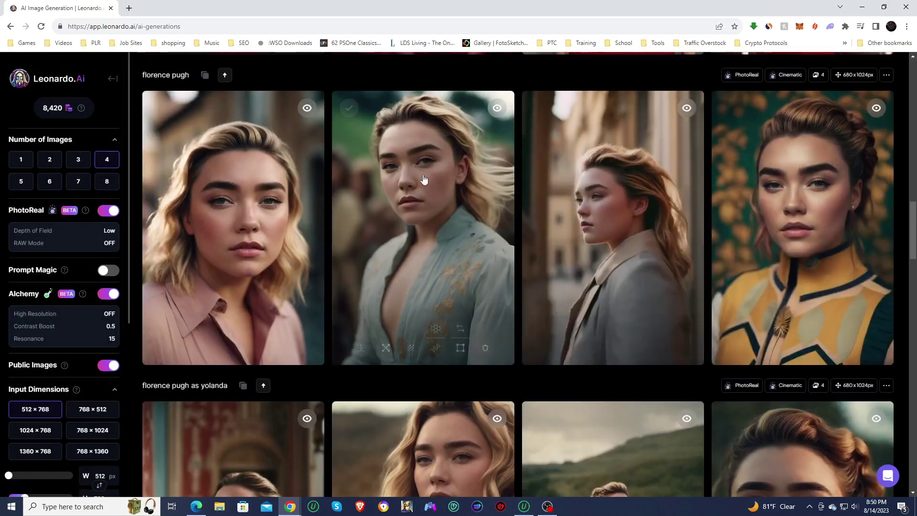
scroll(489, 239, down, 5)
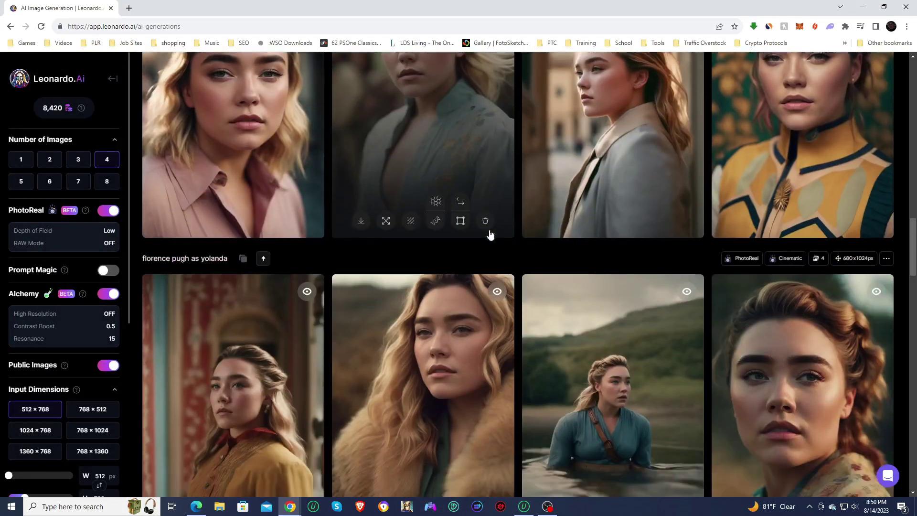
click(575, 270)
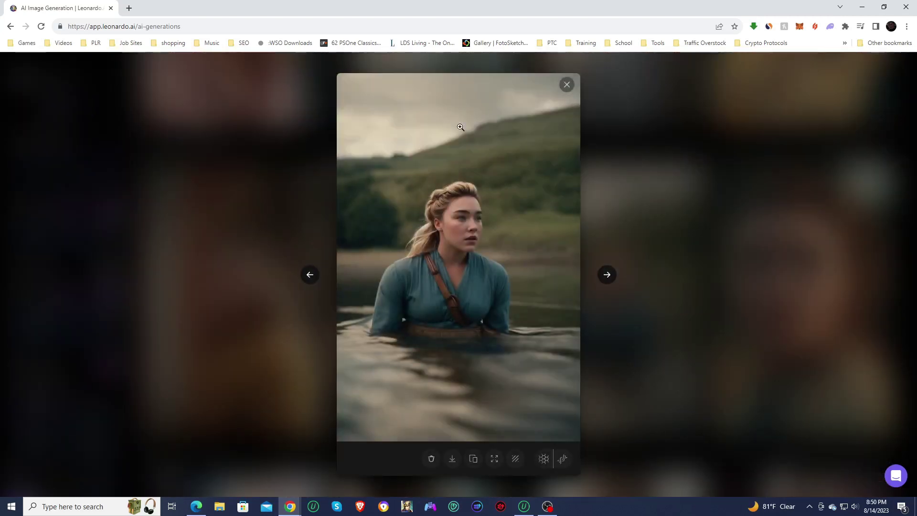
click(660, 165)
scroll(505, 258, down, 8)
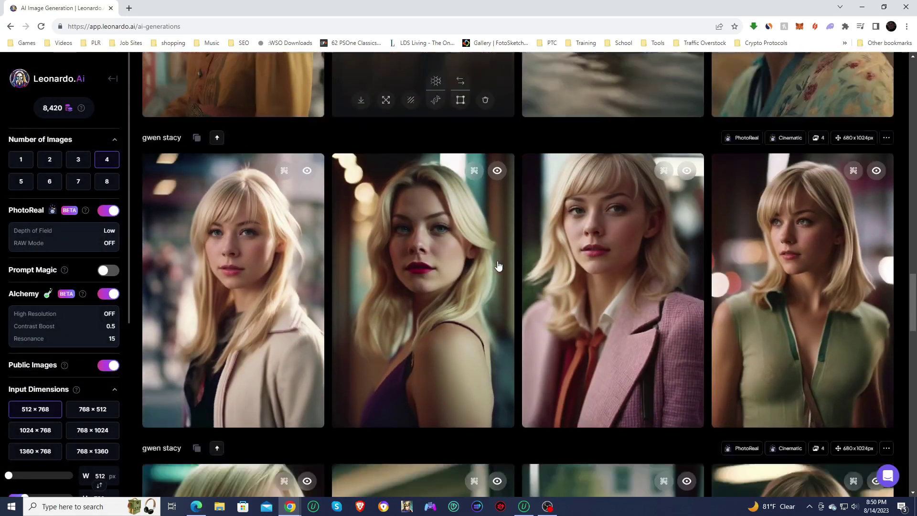
scroll(498, 265, down, 1)
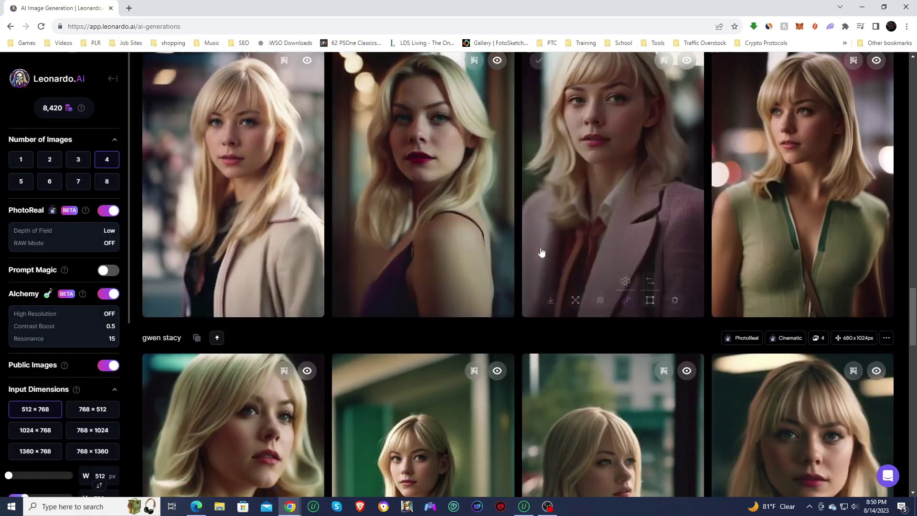
scroll(513, 252, down, 6)
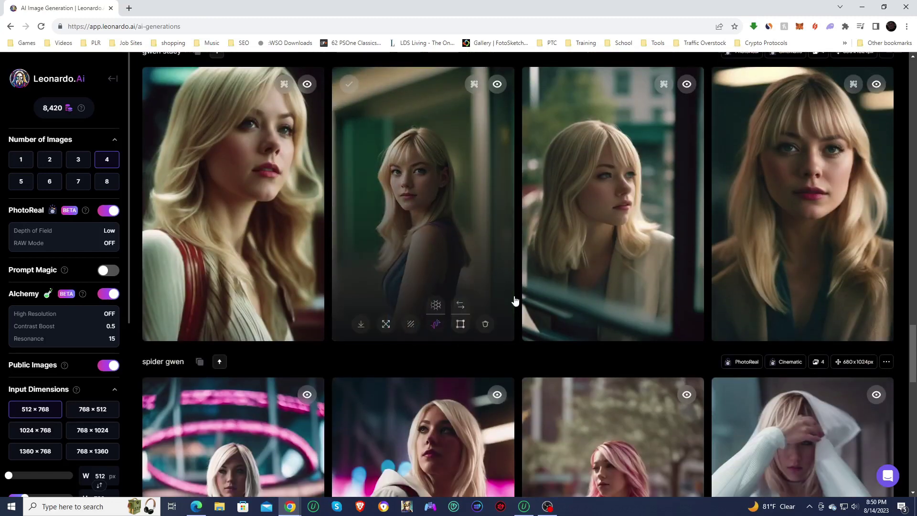
scroll(517, 290, up, 12)
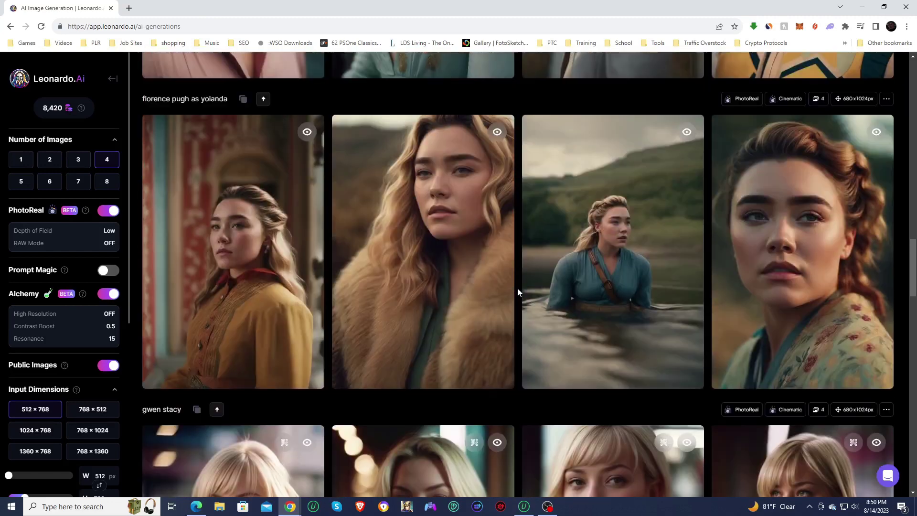
scroll(517, 291, up, 20)
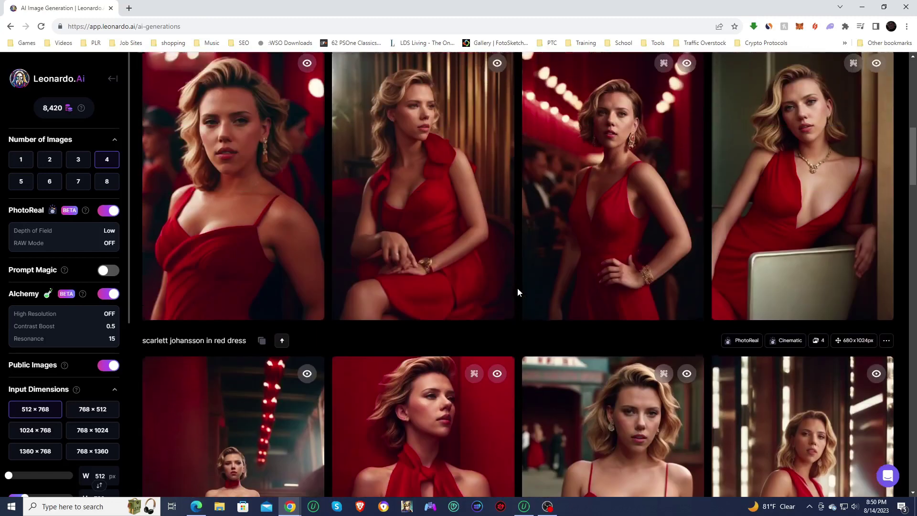
scroll(517, 292, up, 4)
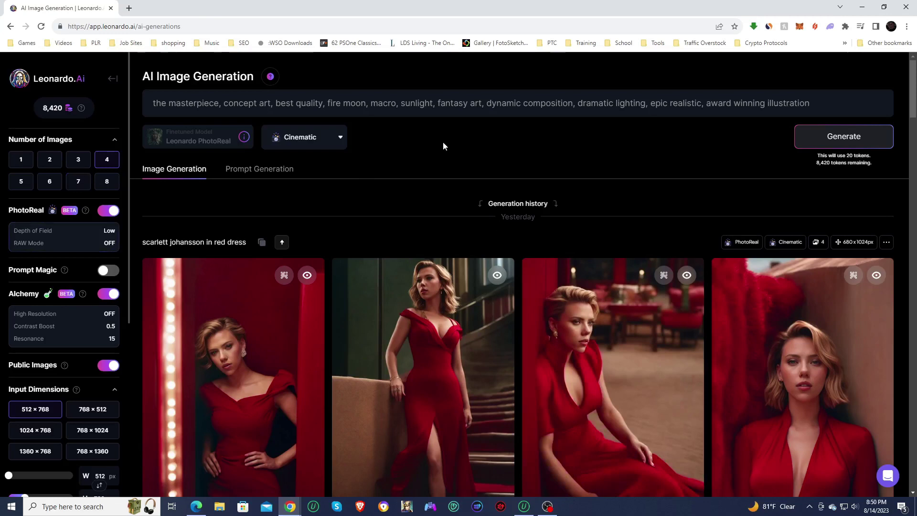
- Keep the fire-moon prompt and Cinematic style, and generate four 512×768 images
drag(152, 104, 821, 95)
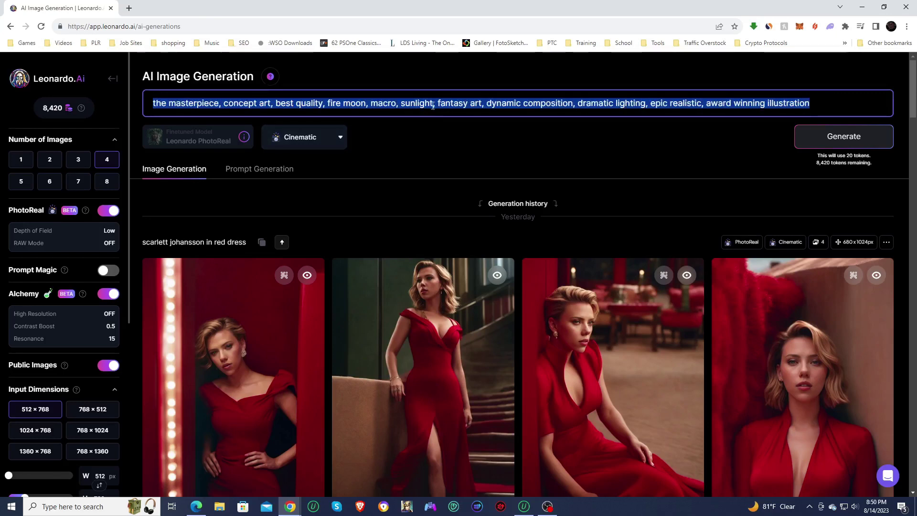
click(422, 143)
click(310, 141)
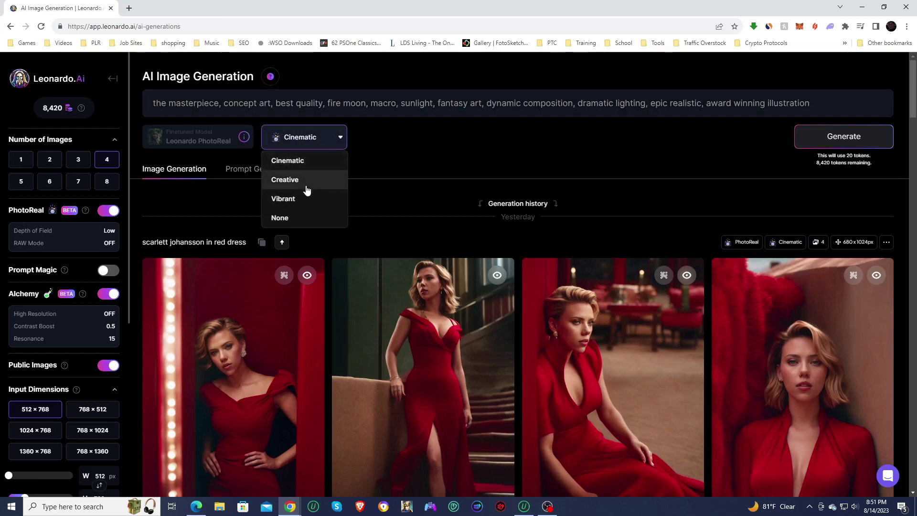
click(397, 146)
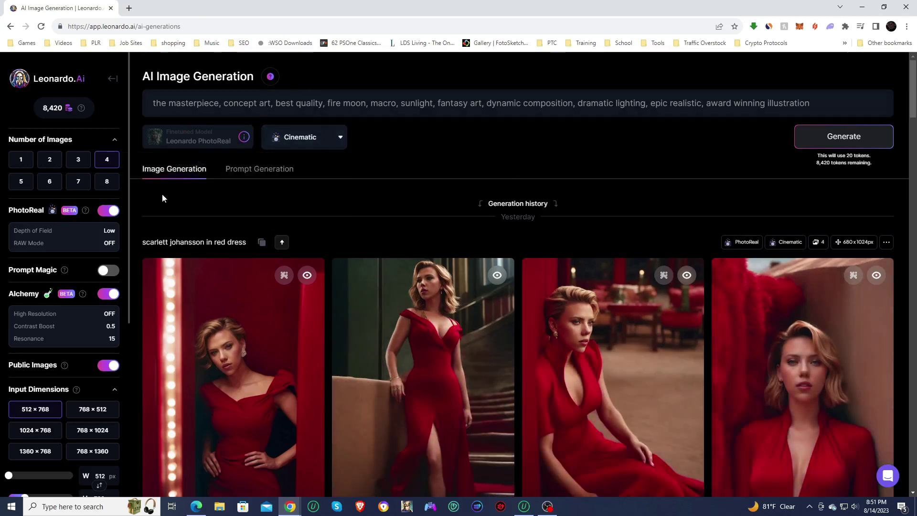
click(865, 142)
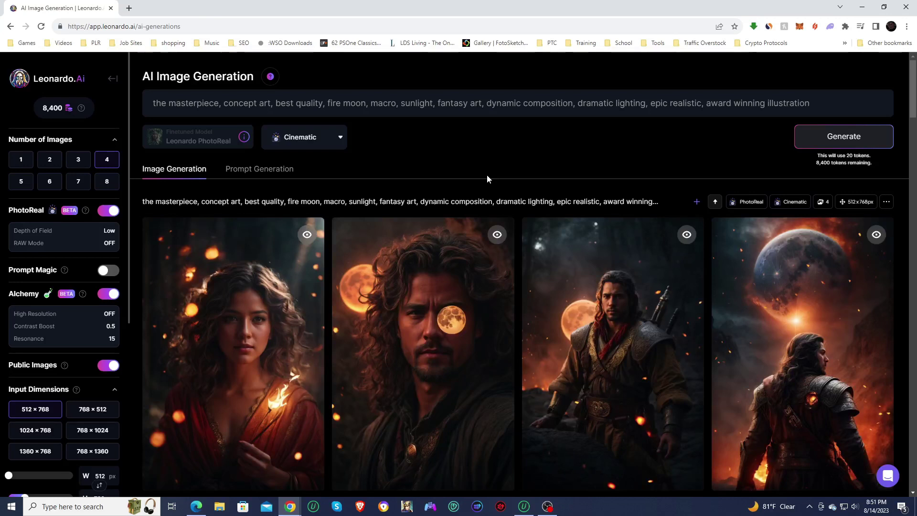
scroll(488, 179, down, 2)
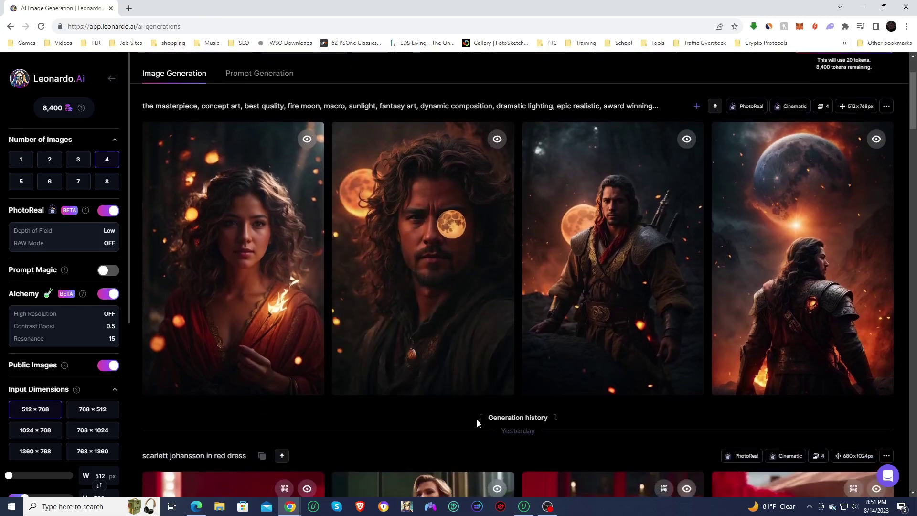
click(234, 208)
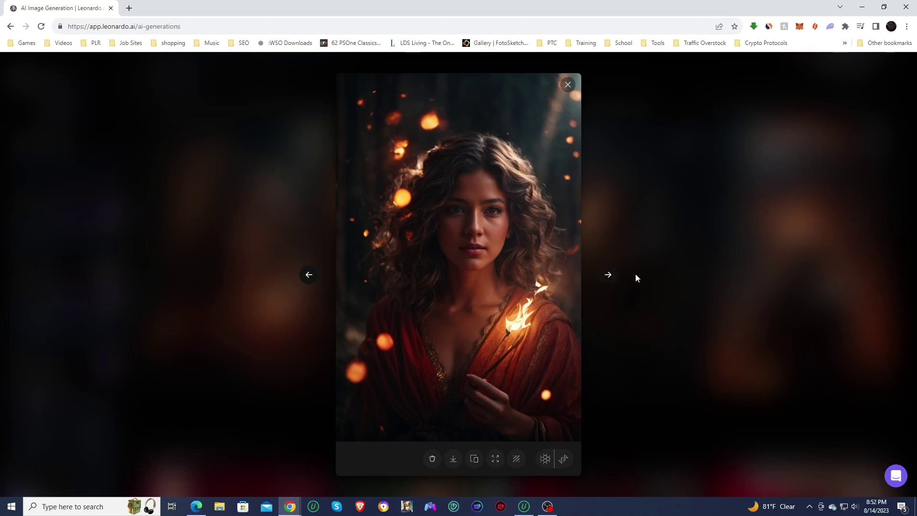
click(607, 274)
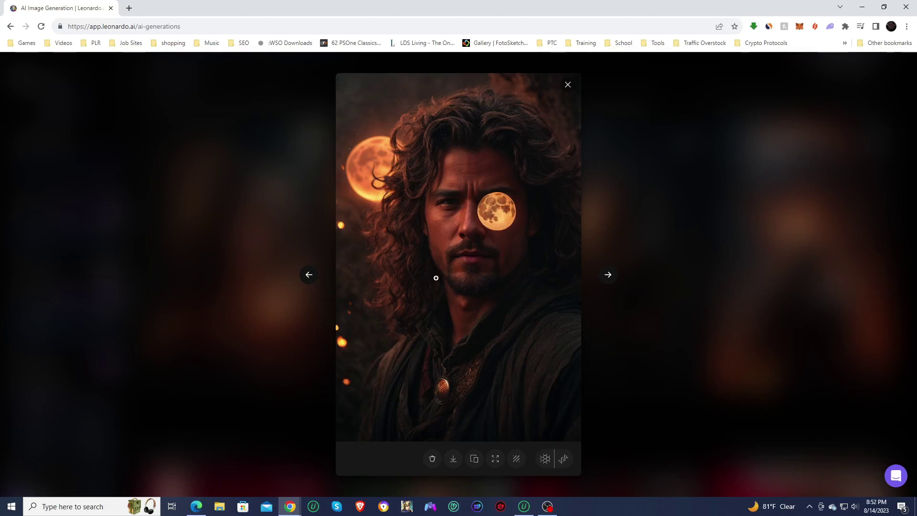
click(607, 277)
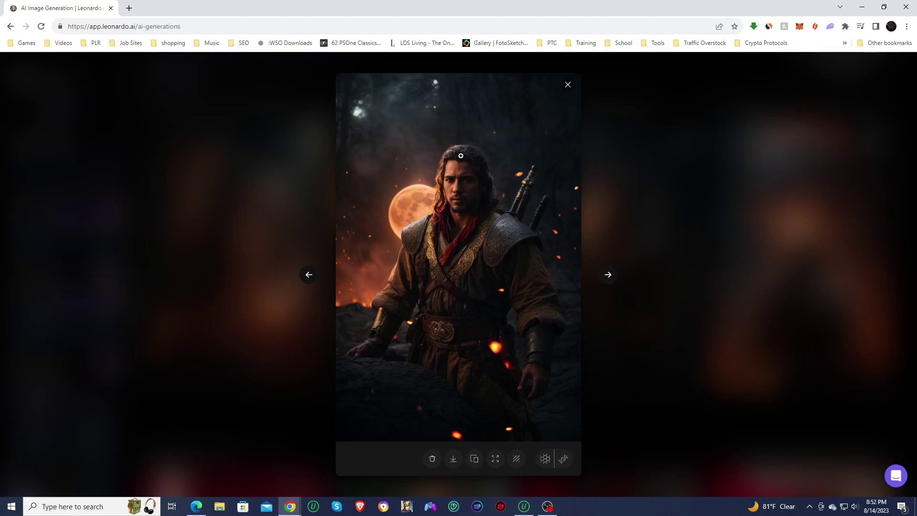
click(608, 275)
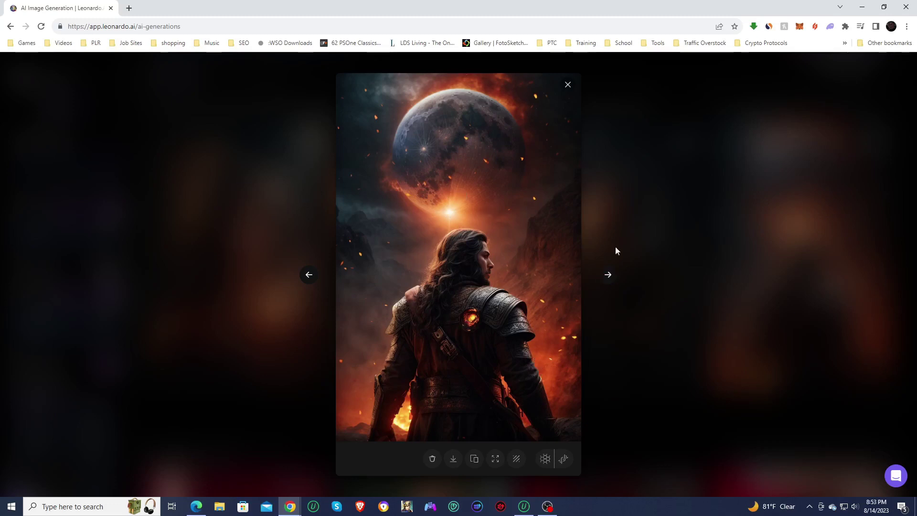
click(622, 135)
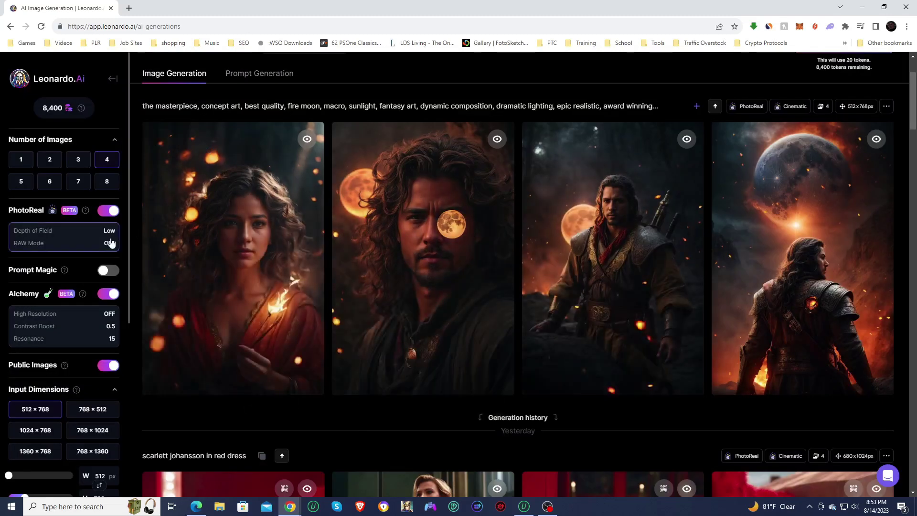
- Change PhotoReal Depth of Field to High in the settings dialog, keeping RAW Mode off
click(88, 241)
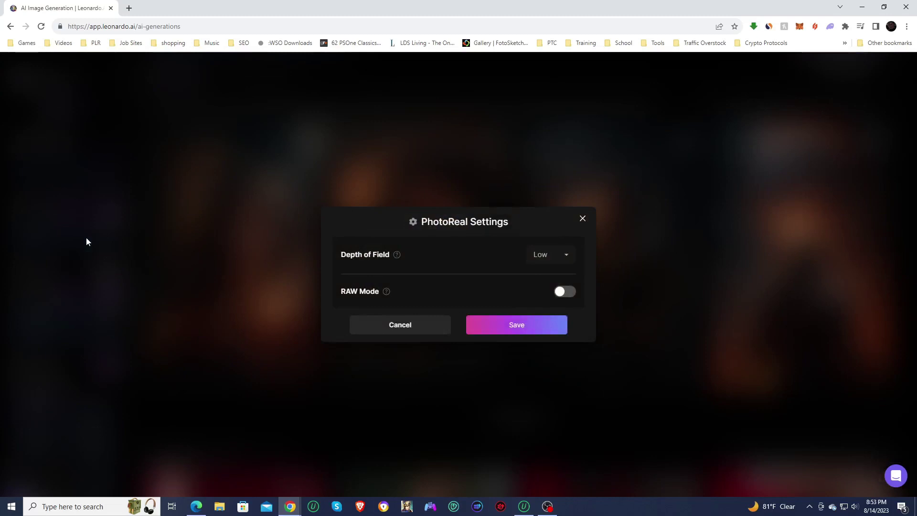
click(549, 254)
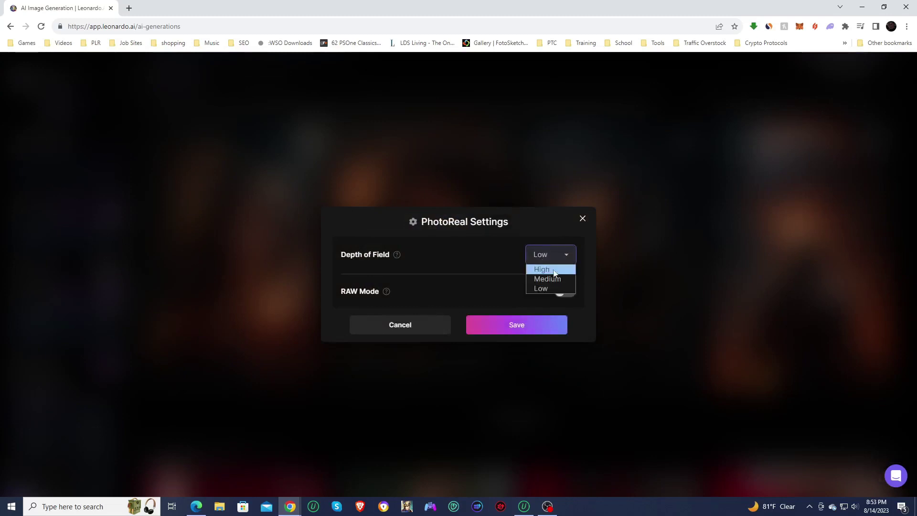
click(557, 269)
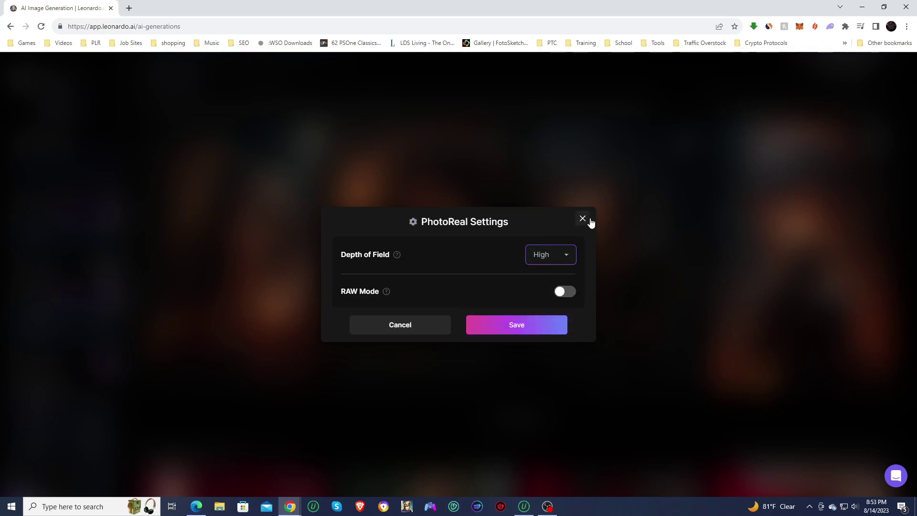
click(522, 326)
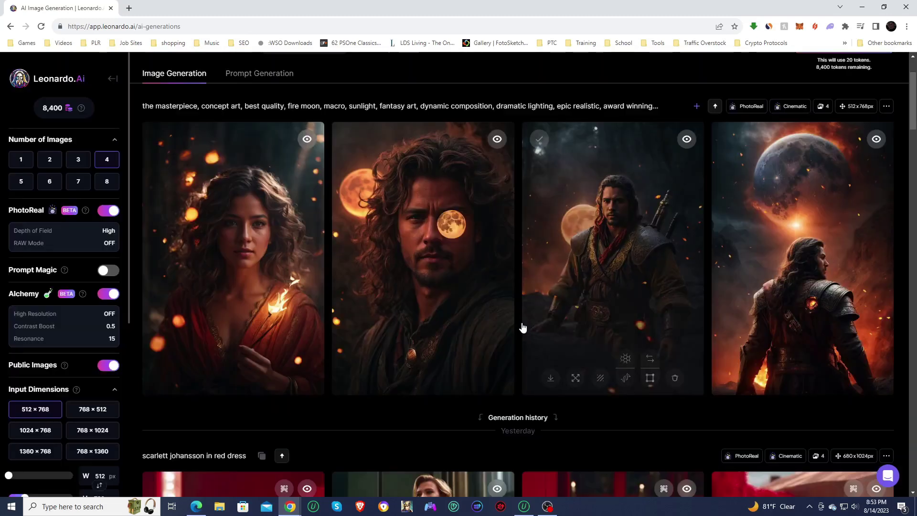
mouse_move(417, 377)
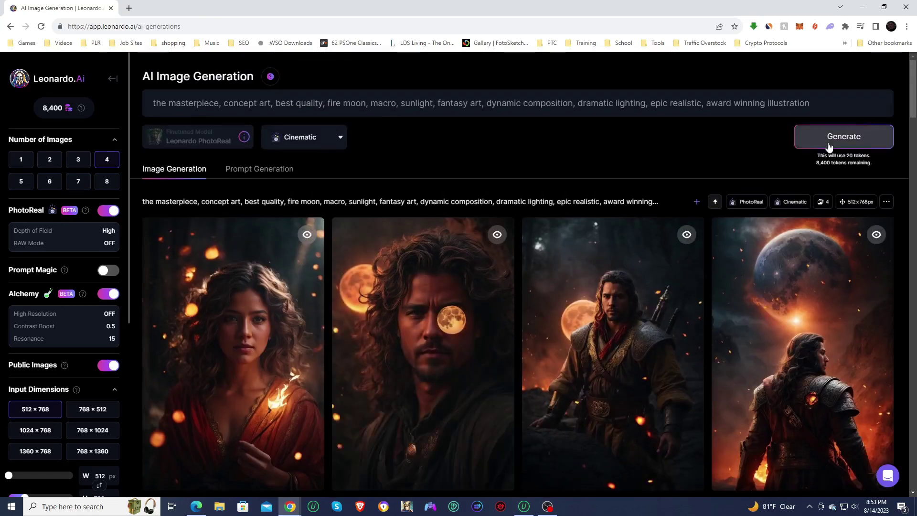
- Generate four High depth-of-field fire-moon images and view the first one enlarged
click(844, 137)
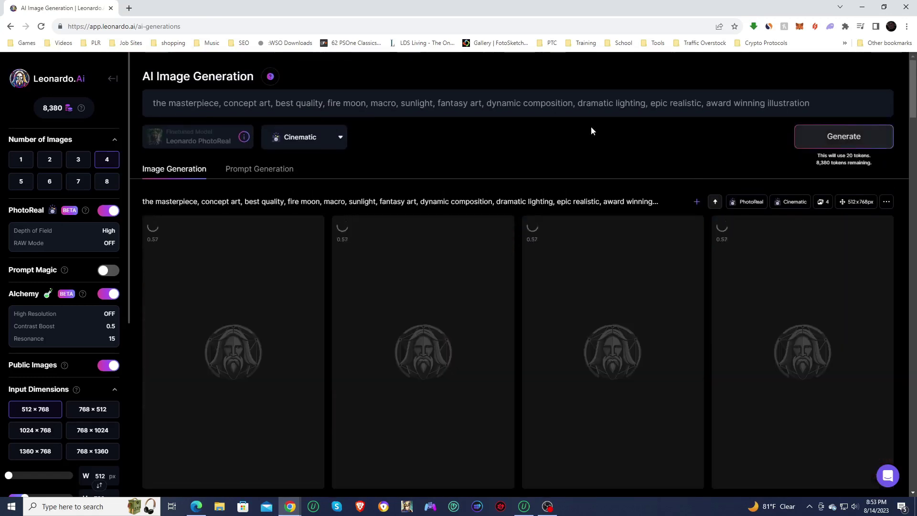
scroll(591, 126, down, 1)
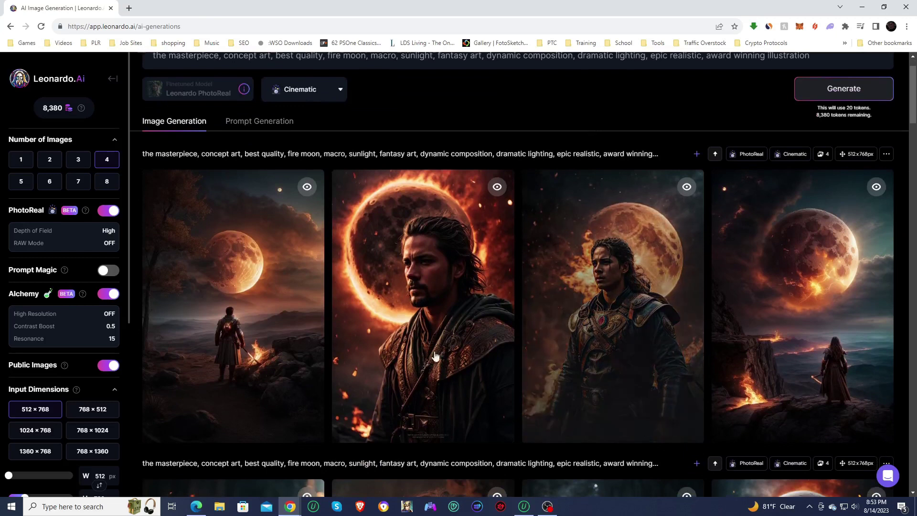
mouse_move(255, 300)
click(254, 291)
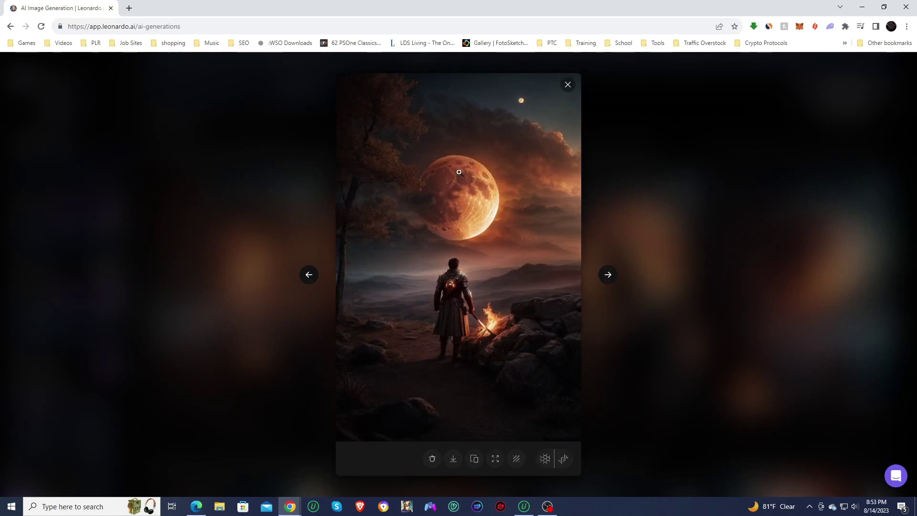
click(455, 305)
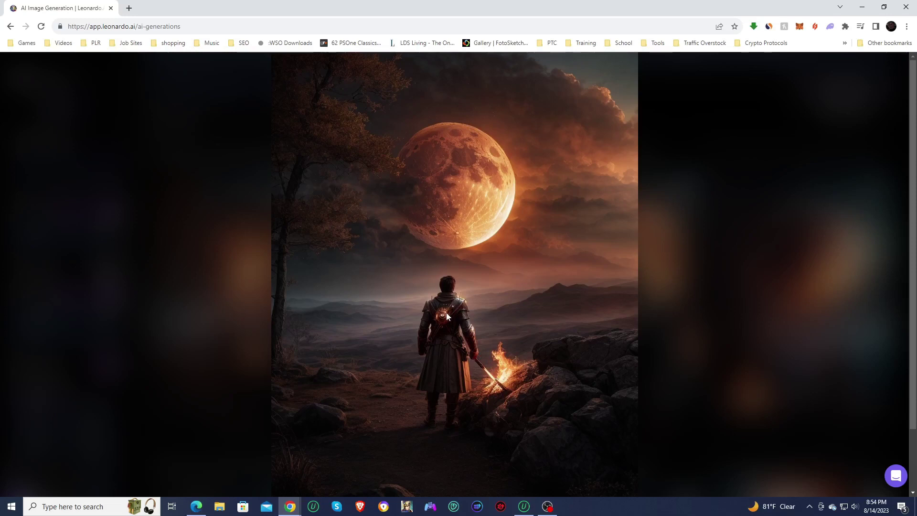
click(528, 253)
click(600, 275)
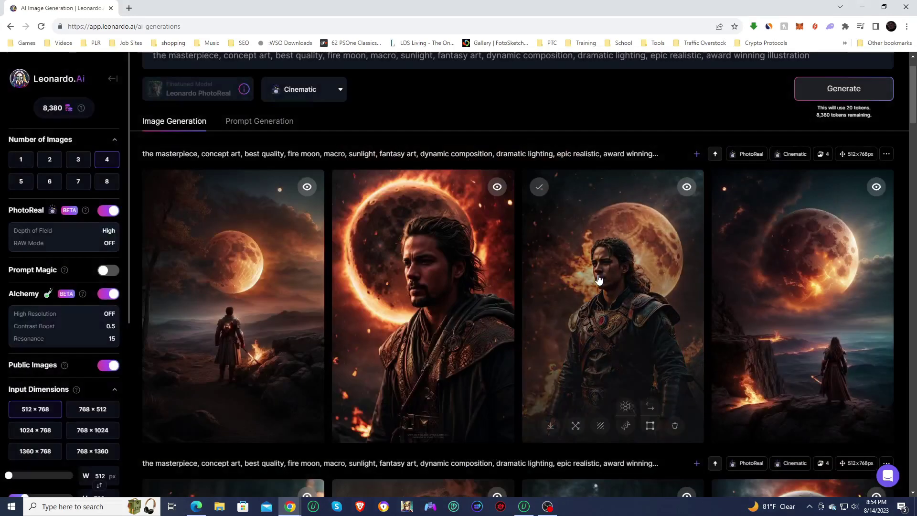
- Step through the remaining images, enlarging the warrior on the cliff, then return to the gallery
click(496, 293)
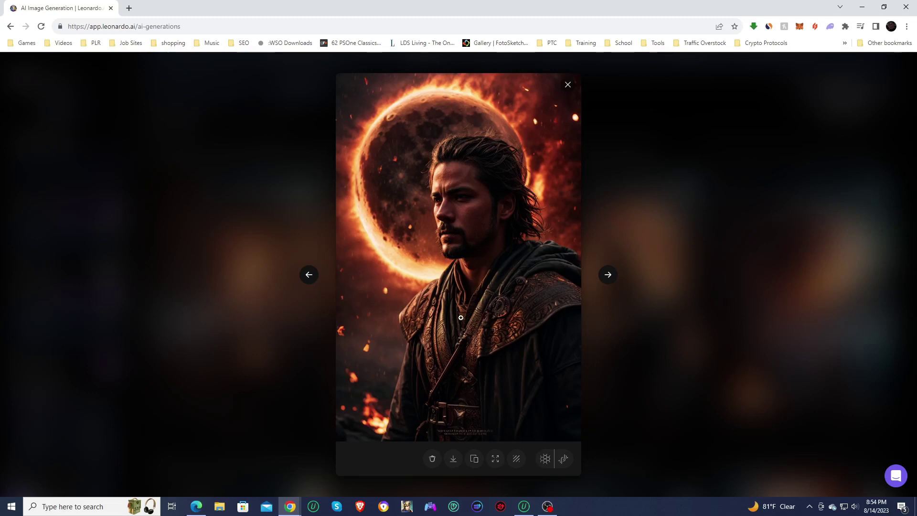
click(606, 277)
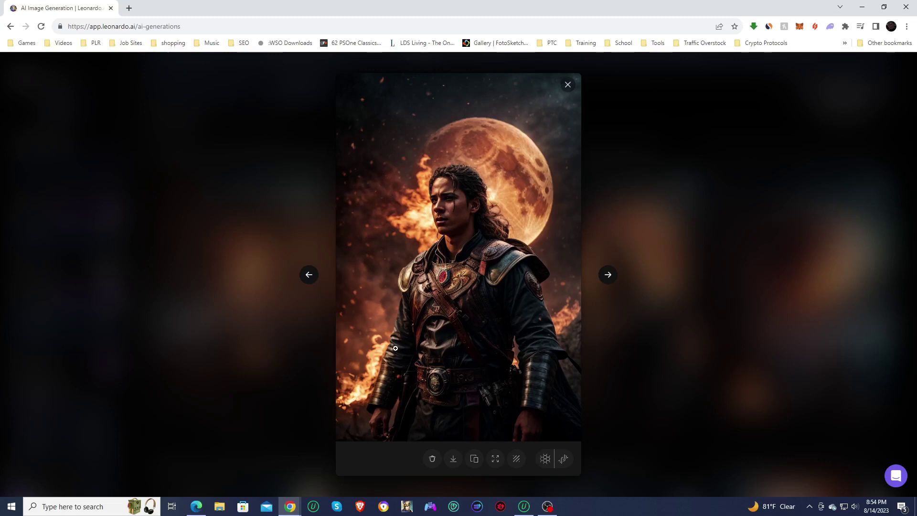
click(607, 275)
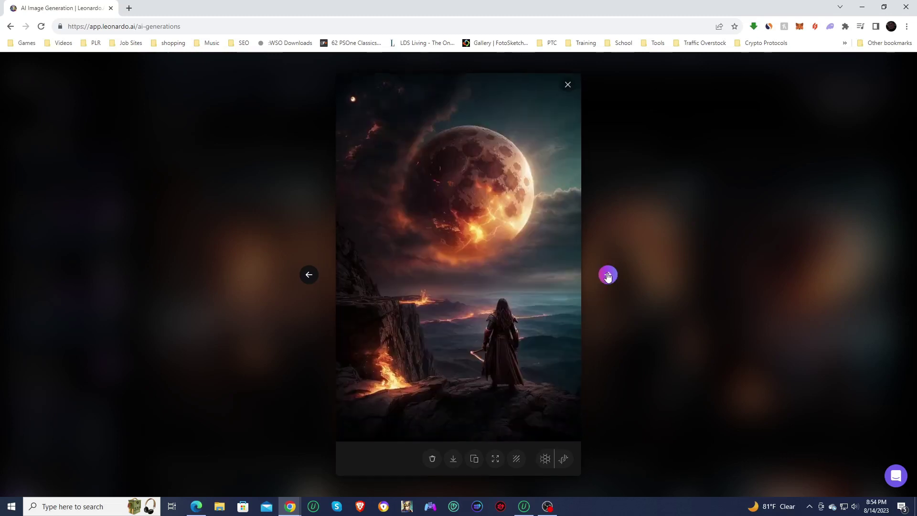
click(468, 360)
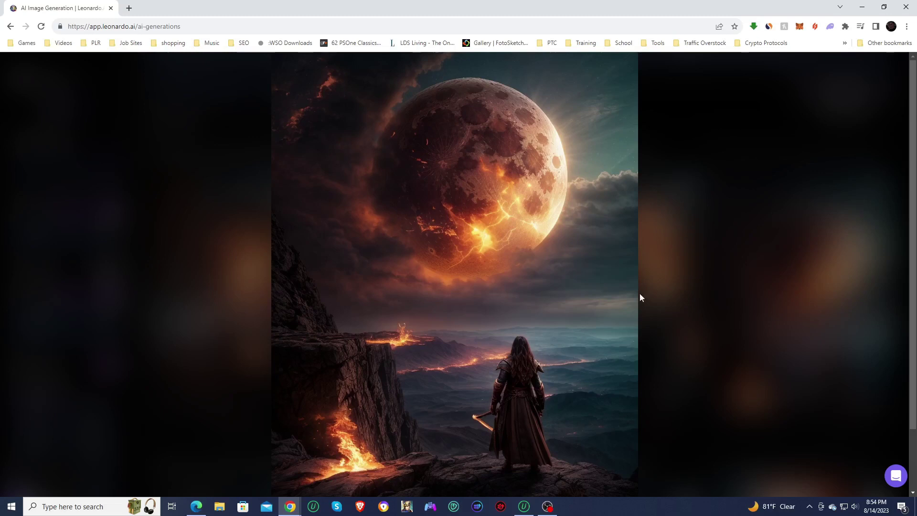
click(660, 280)
scroll(449, 351, down, 3)
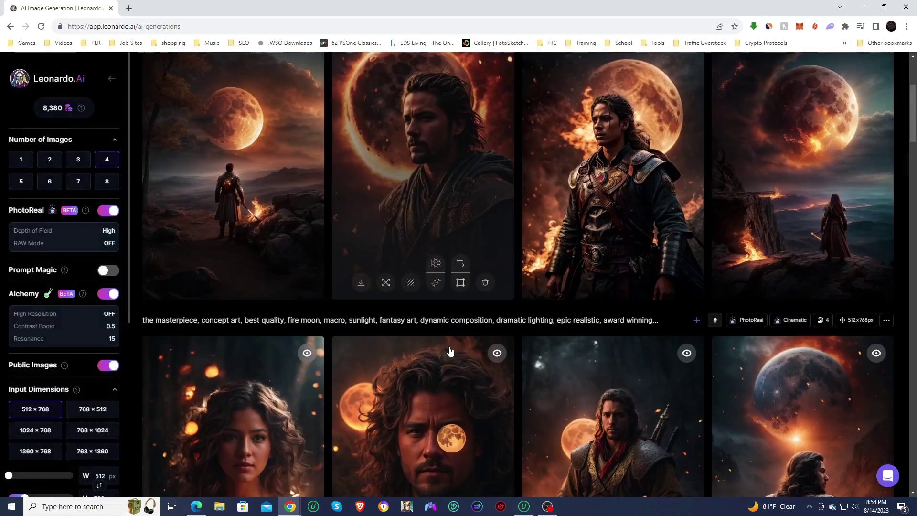
scroll(444, 382, down, 2)
scroll(442, 423, up, 3)
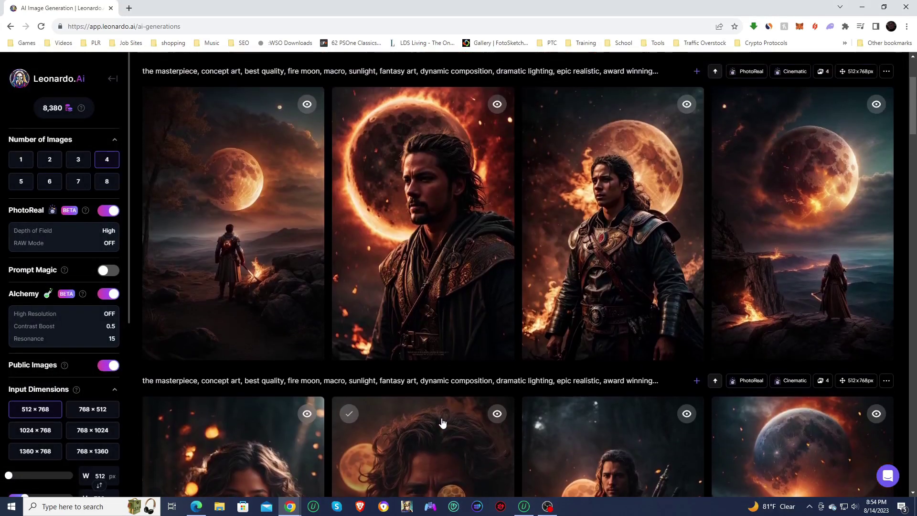
scroll(443, 423, up, 2)
click(421, 310)
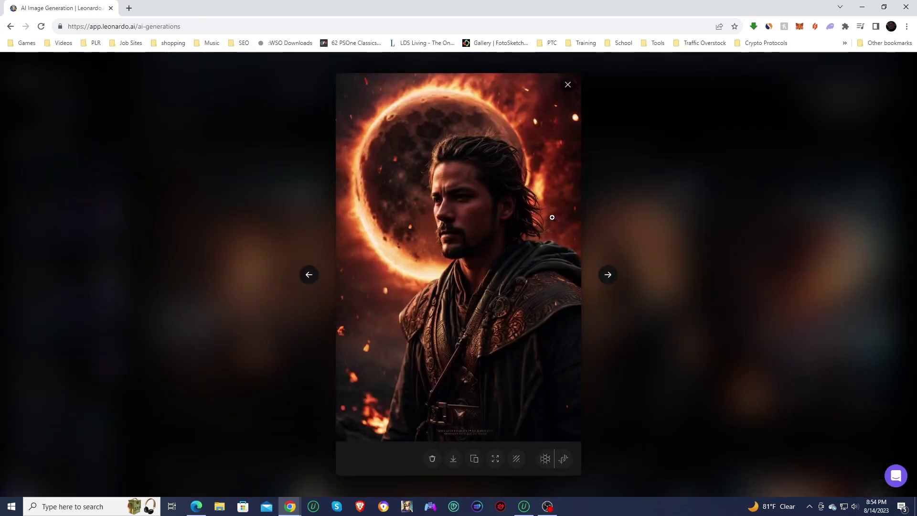
click(626, 205)
click(637, 266)
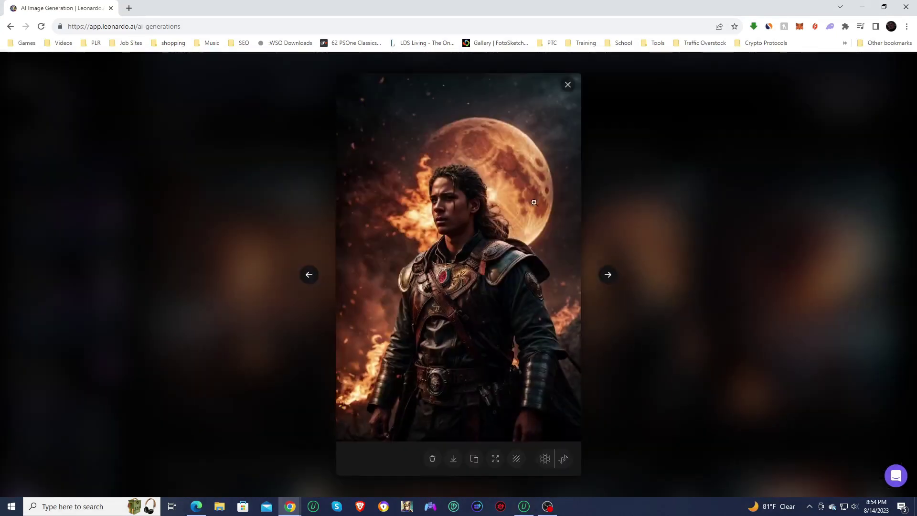
click(623, 190)
scroll(601, 292, down, 2)
scroll(600, 293, down, 4)
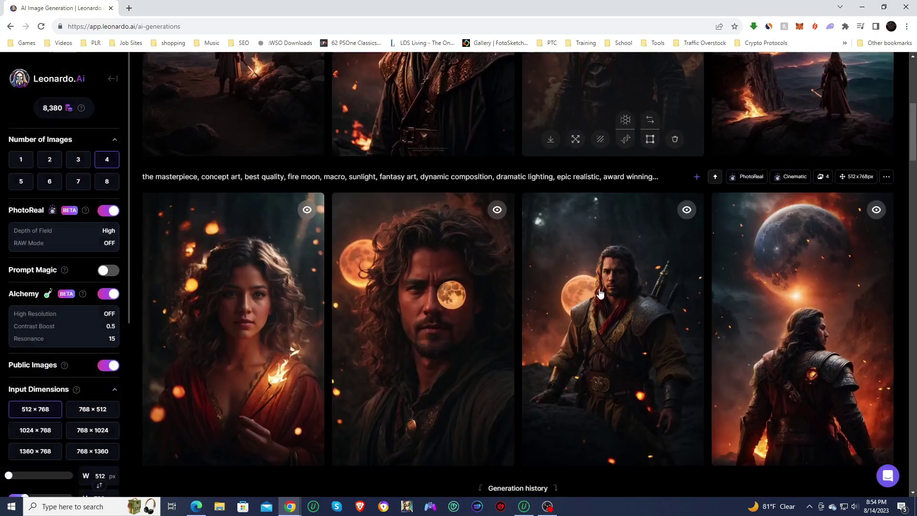
click(632, 287)
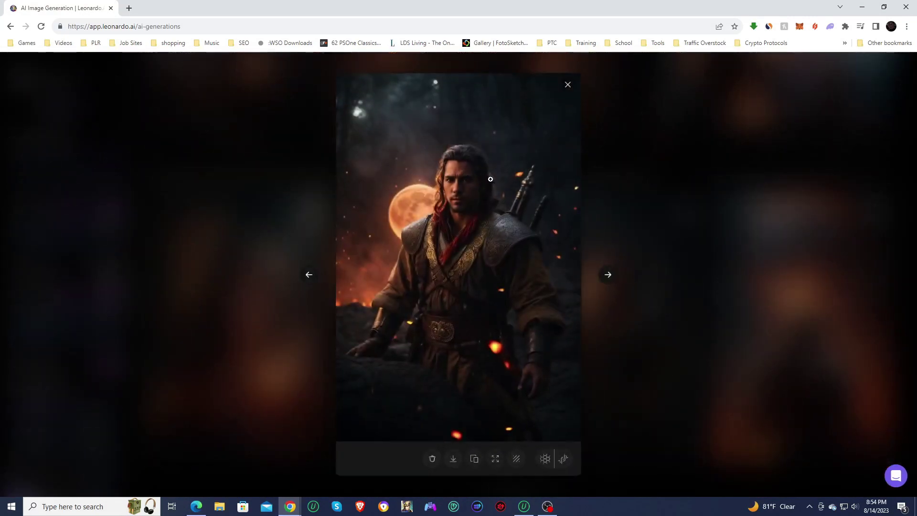
click(657, 166)
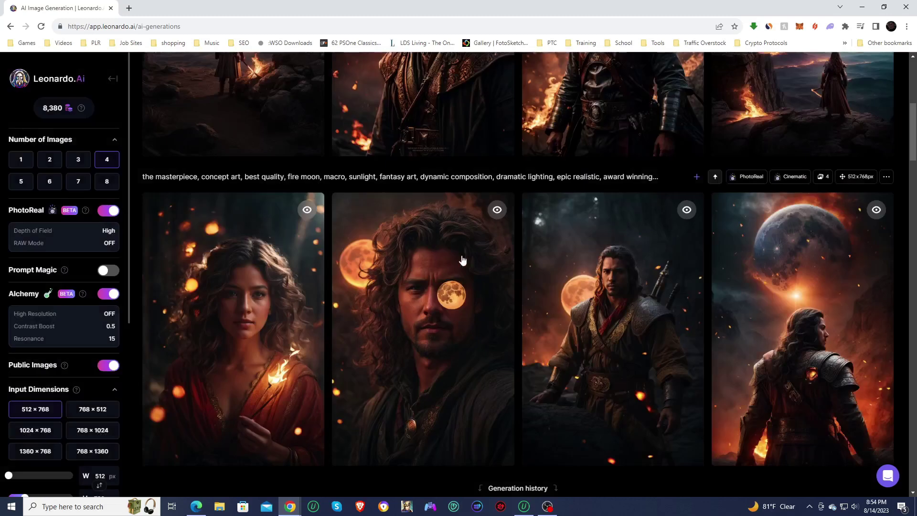
click(218, 214)
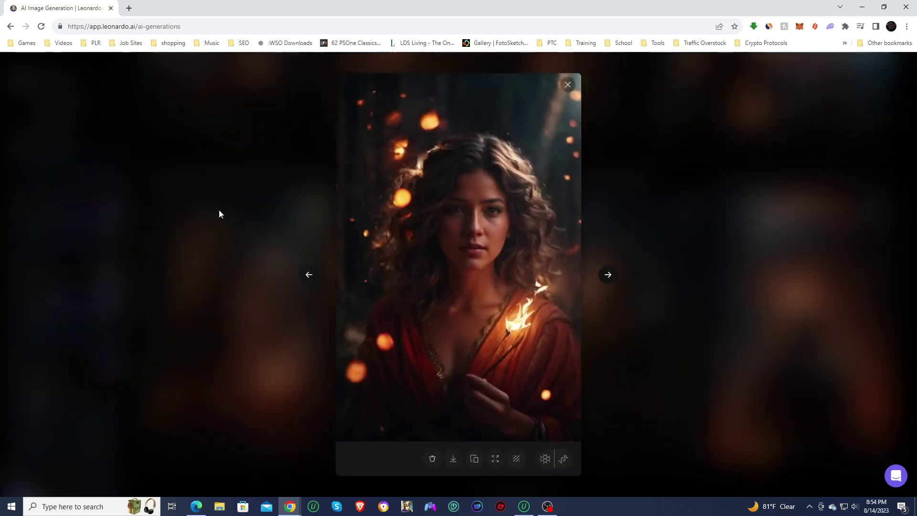
click(680, 166)
scroll(482, 381, up, 5)
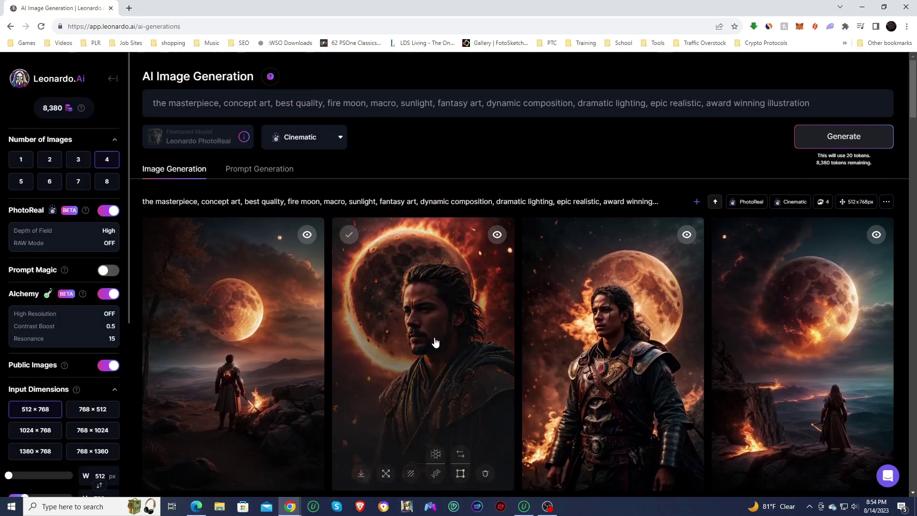
- Enable PhotoReal RAW Mode, generate four fire-moon images, and open the first full-size
click(87, 237)
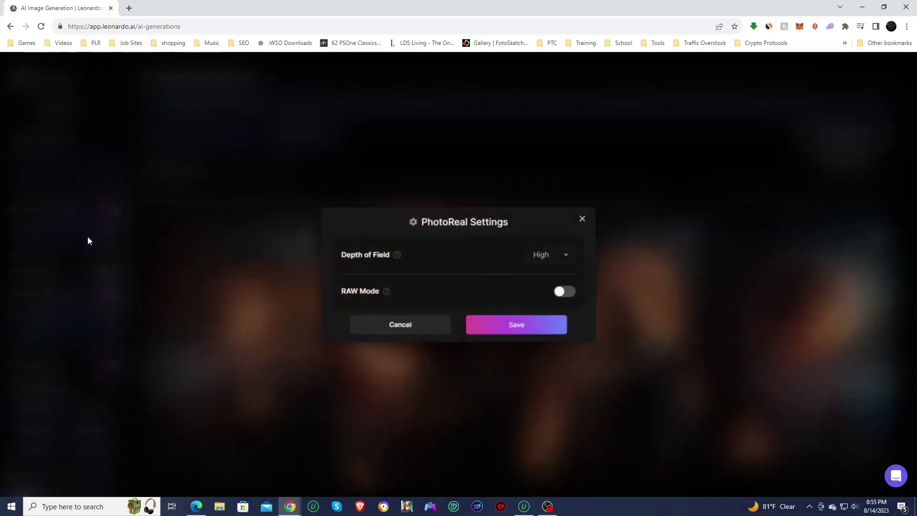
click(562, 291)
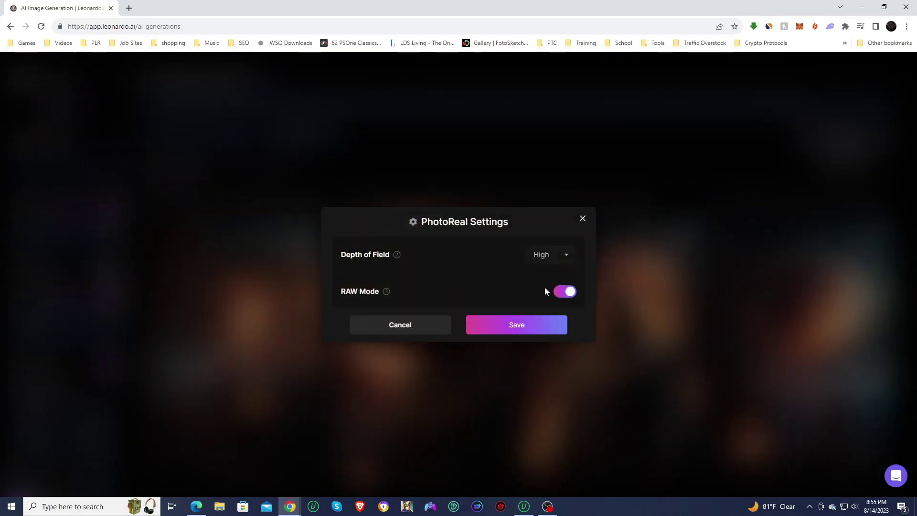
click(525, 329)
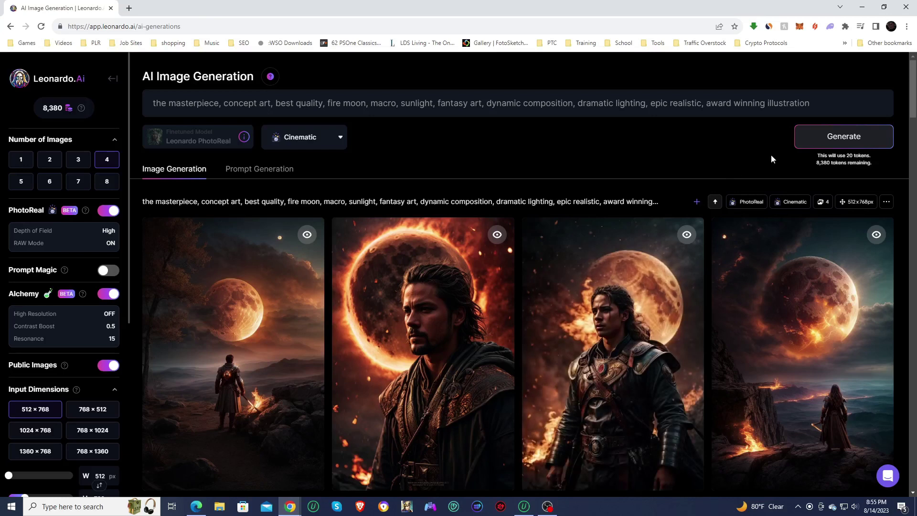
click(816, 143)
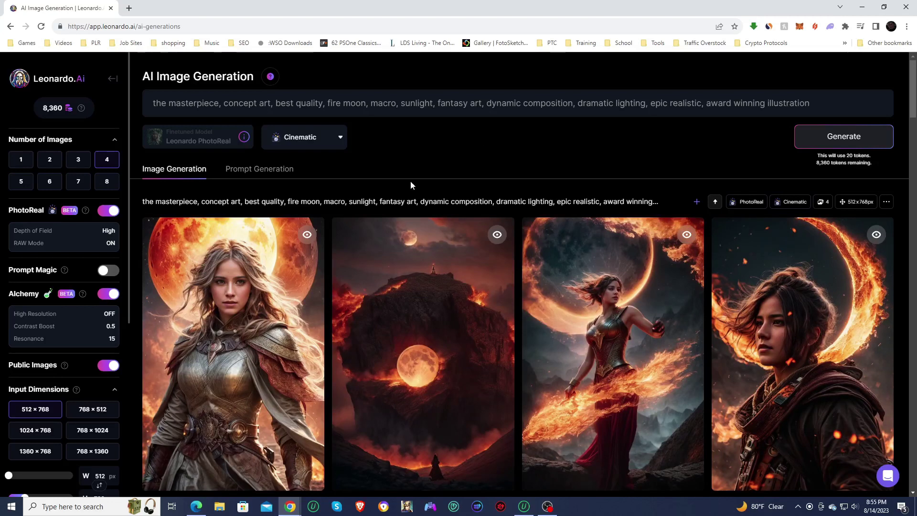
scroll(410, 181, down, 1)
click(249, 280)
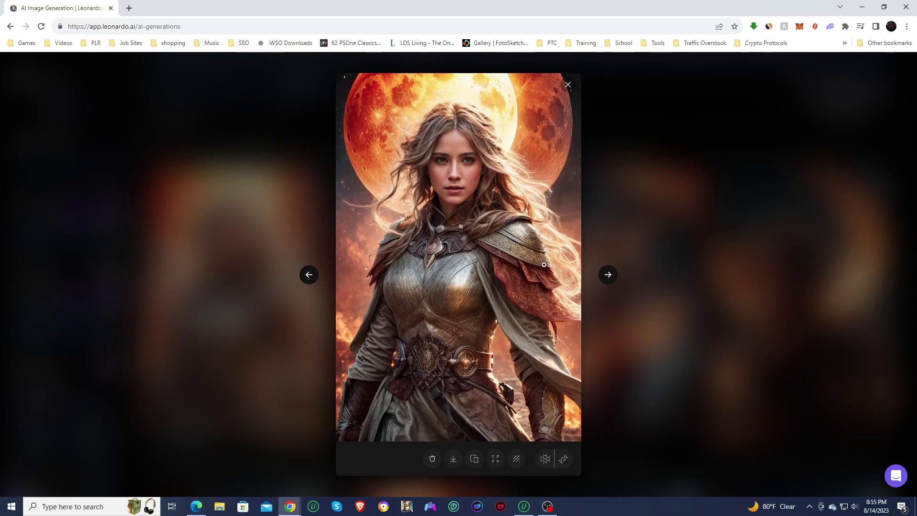
click(606, 278)
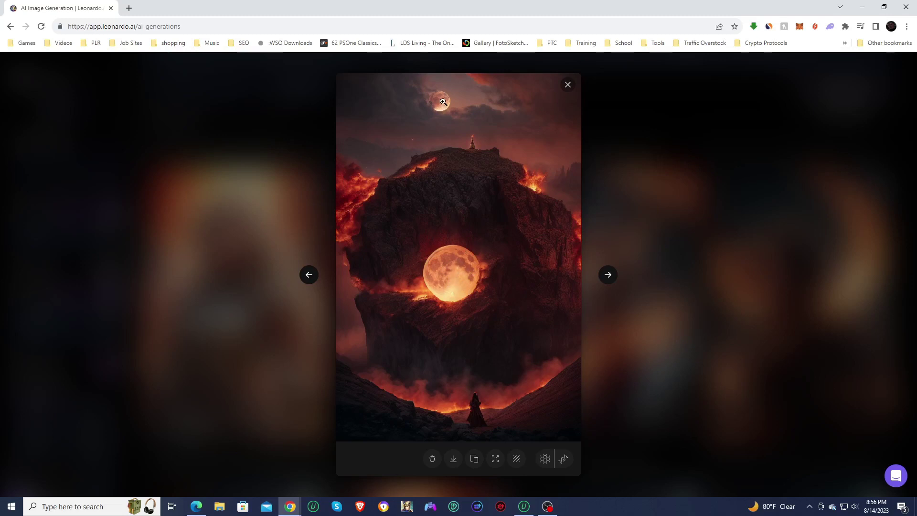
click(483, 415)
scroll(483, 415, down, 2)
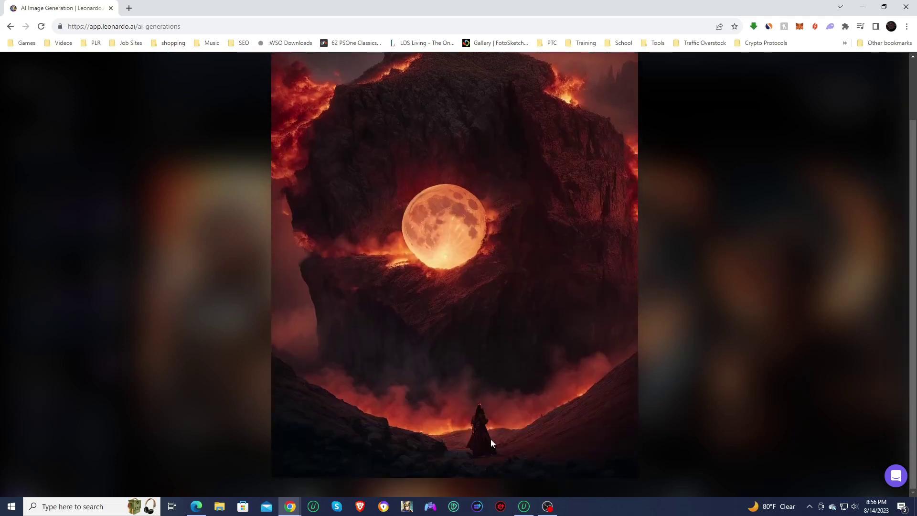
scroll(490, 443, up, 2)
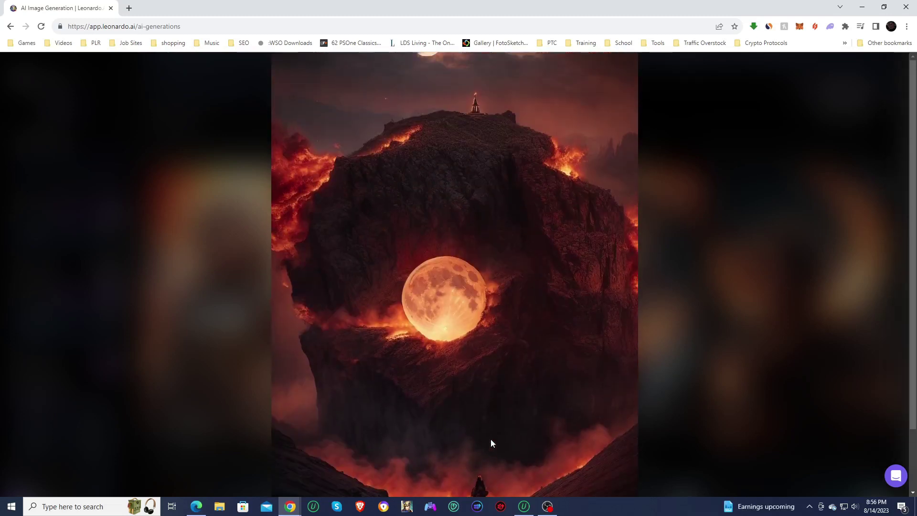
click(533, 303)
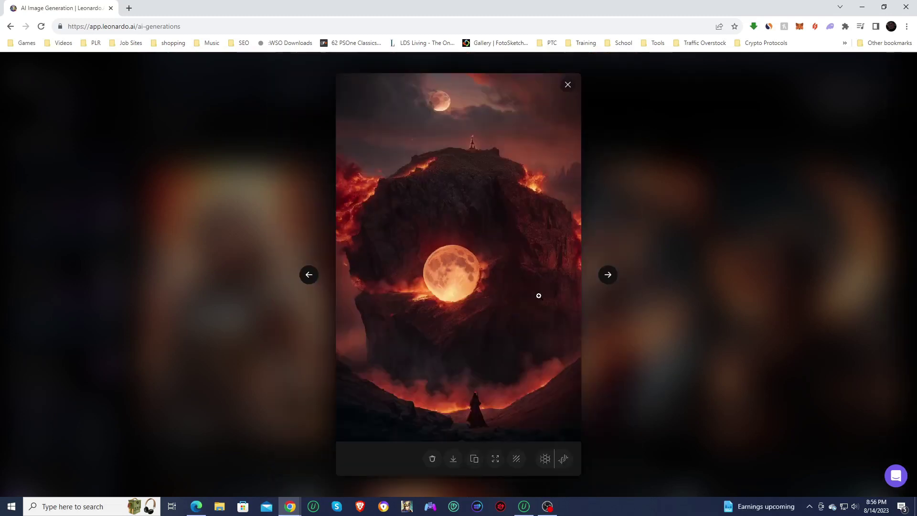
click(607, 275)
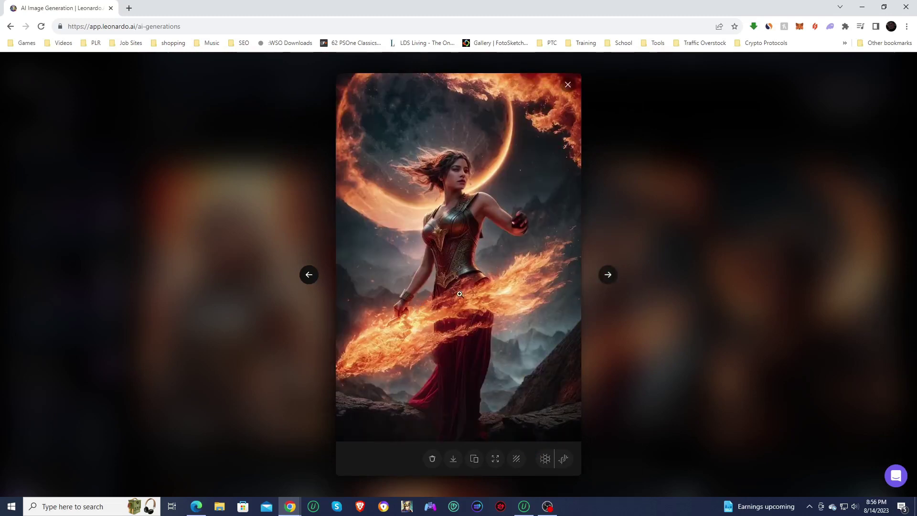
click(455, 183)
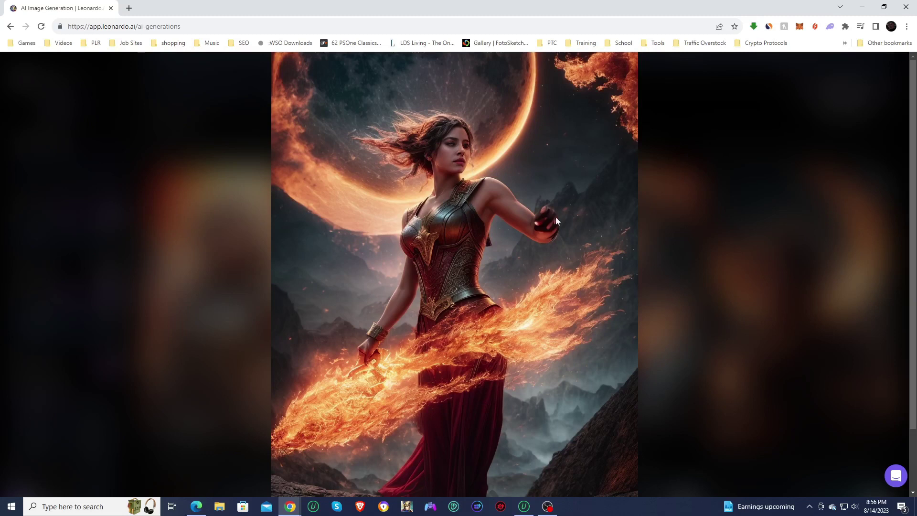
click(494, 285)
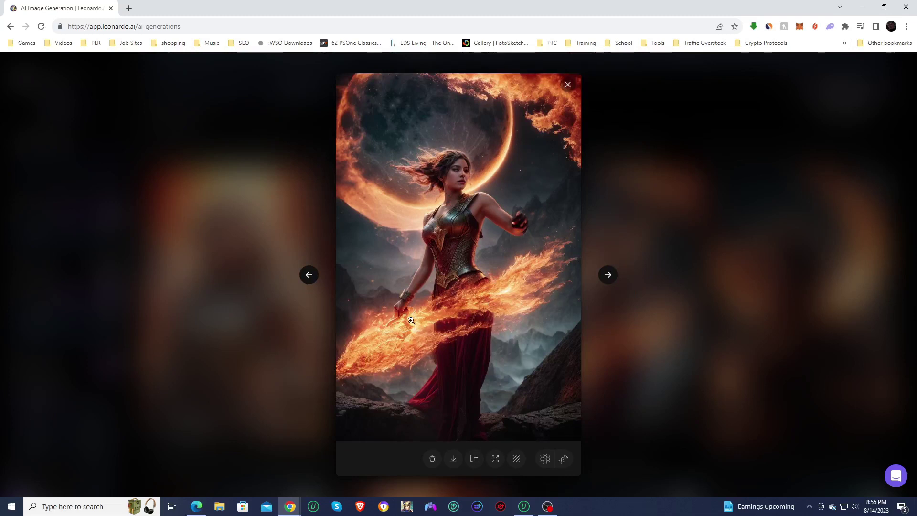
click(608, 276)
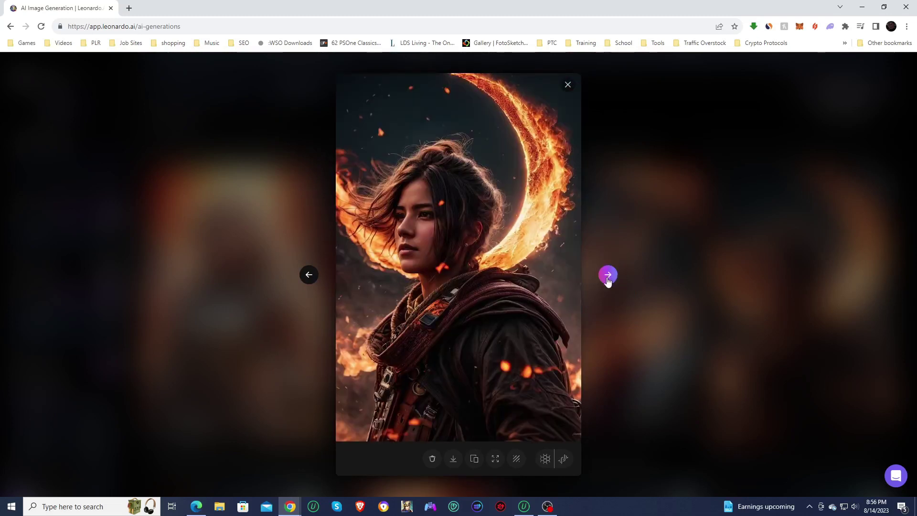
click(424, 317)
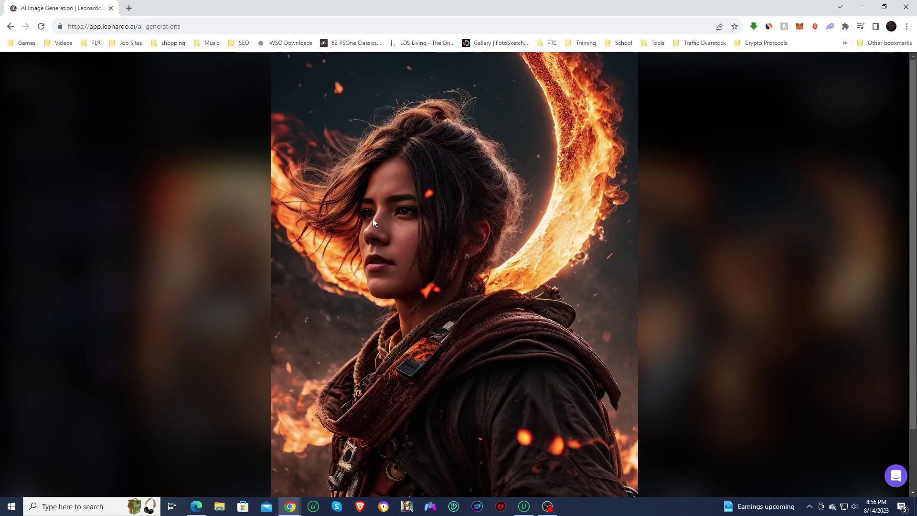
scroll(425, 300, down, 2)
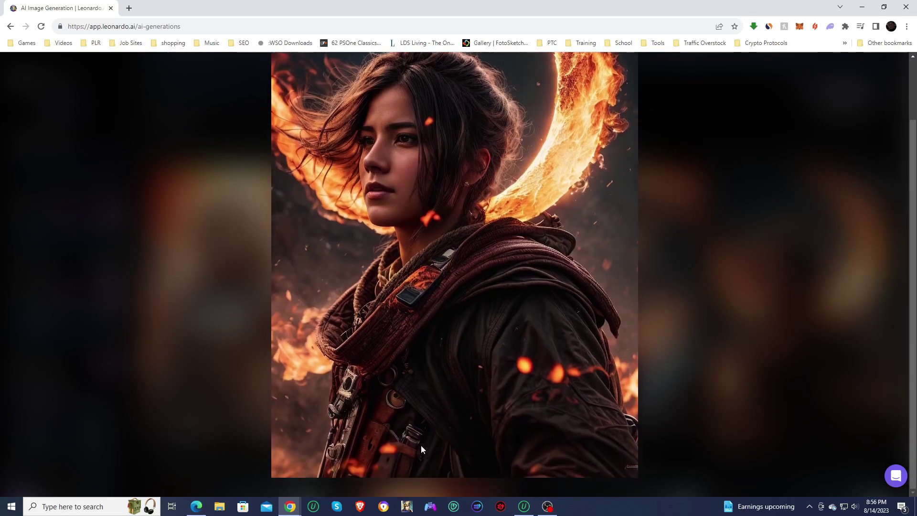
scroll(523, 400, up, 2)
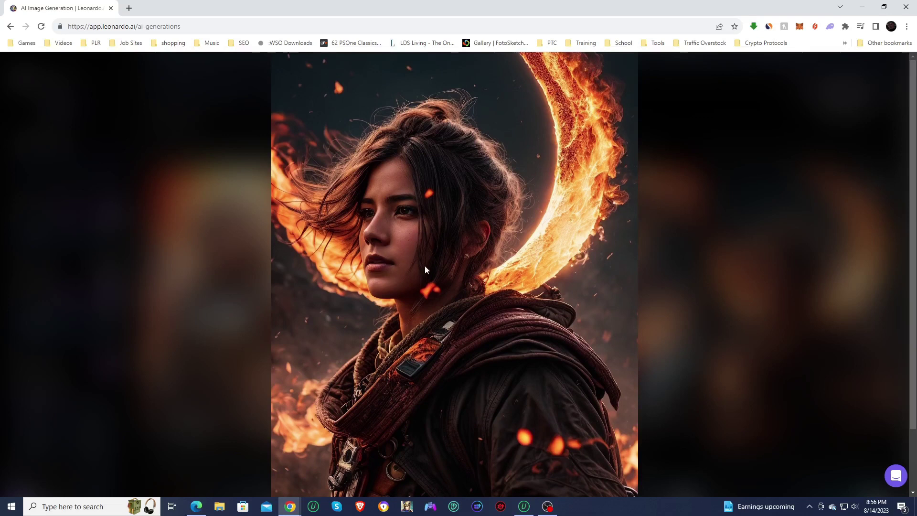
click(578, 283)
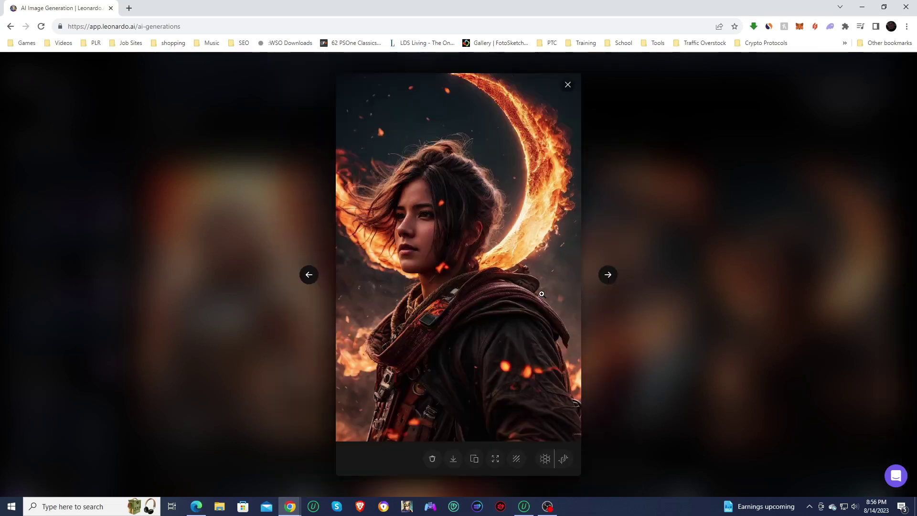
click(611, 276)
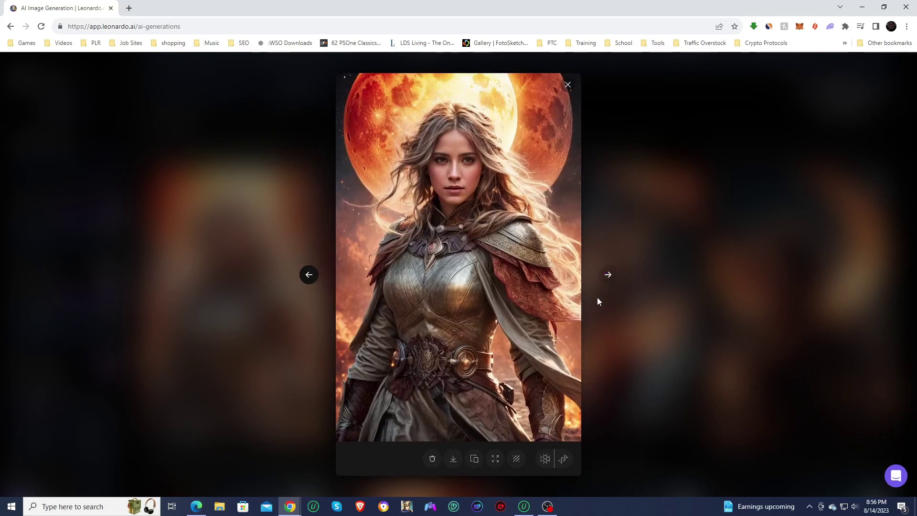
click(683, 222)
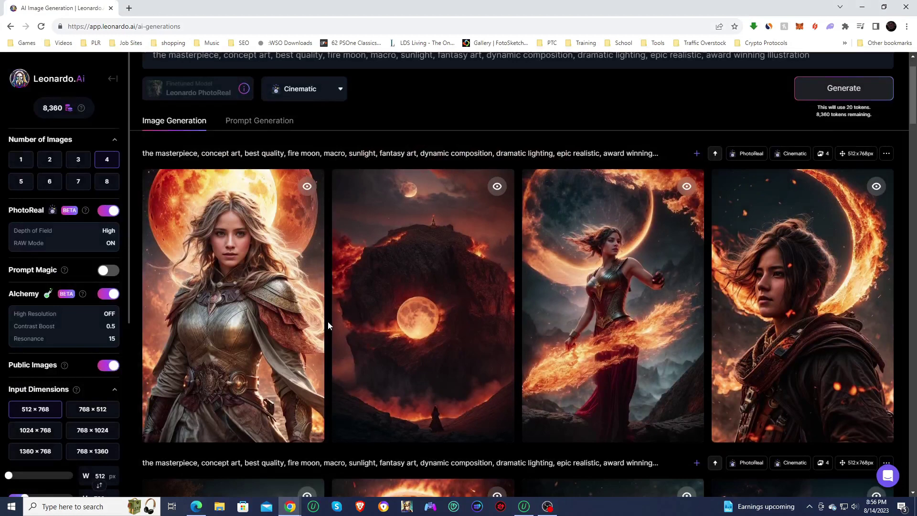
scroll(327, 322, down, 2)
scroll(328, 321, up, 3)
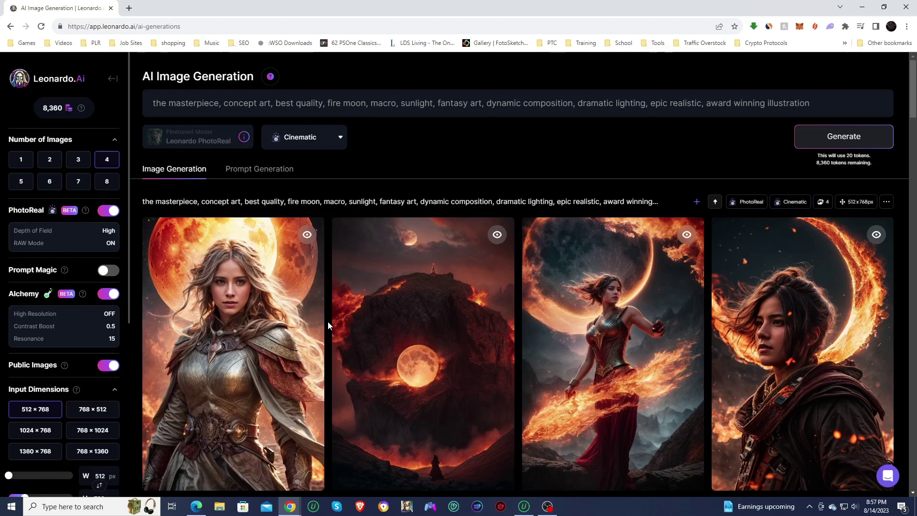
scroll(327, 322, down, 3)
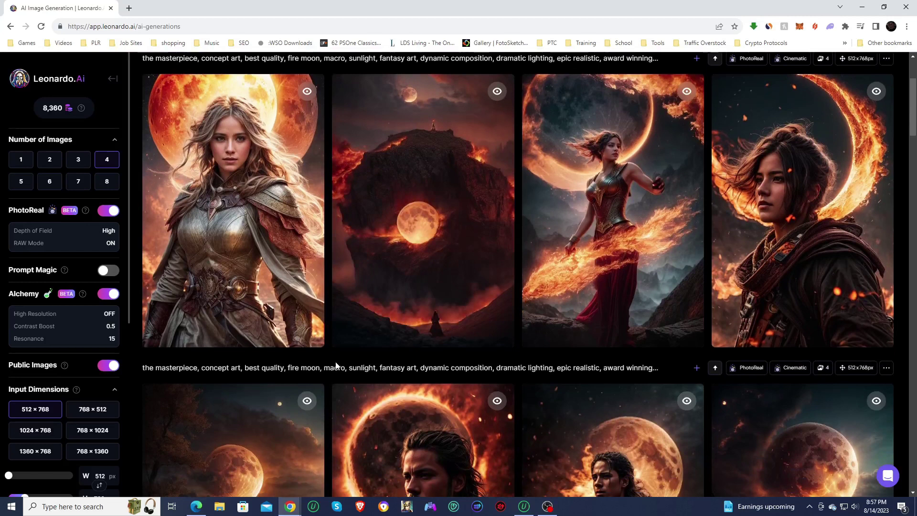
scroll(335, 363, up, 3)
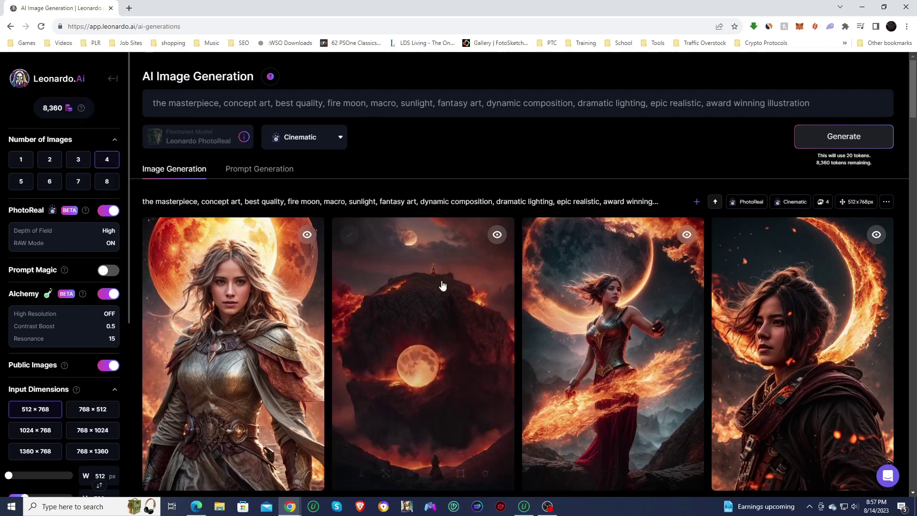
- Replace the prompt with the knights-and-wizards dark dragon attack, keep Cinematic, and generate four images
key(ctrl+a)
text((masterpiece), (extremely complex: 1.3), (reality), movie screenshot, fantasy setting, a huge dark dragon looks at the knights, countless knights and wizards are fighting the dragon, dragon spits out flames, ruined city, 8k, 4k, hd,)
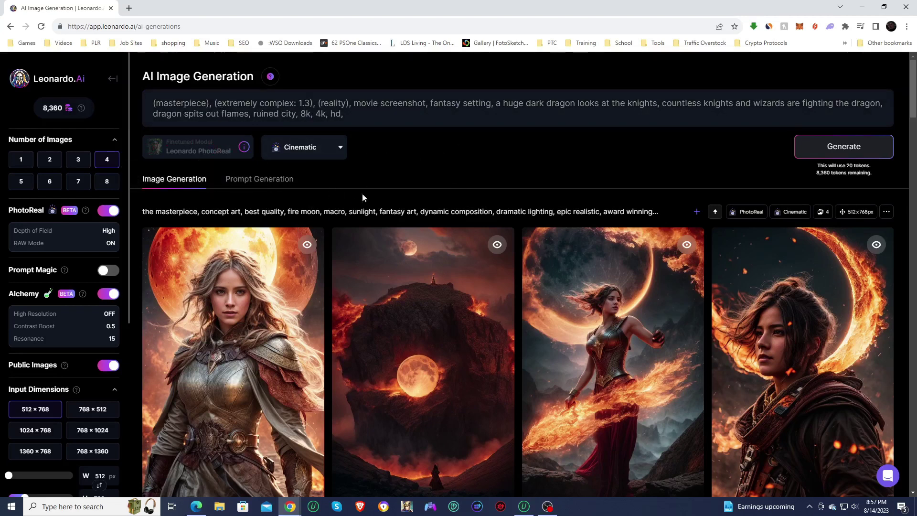
mouse_move(266, 376)
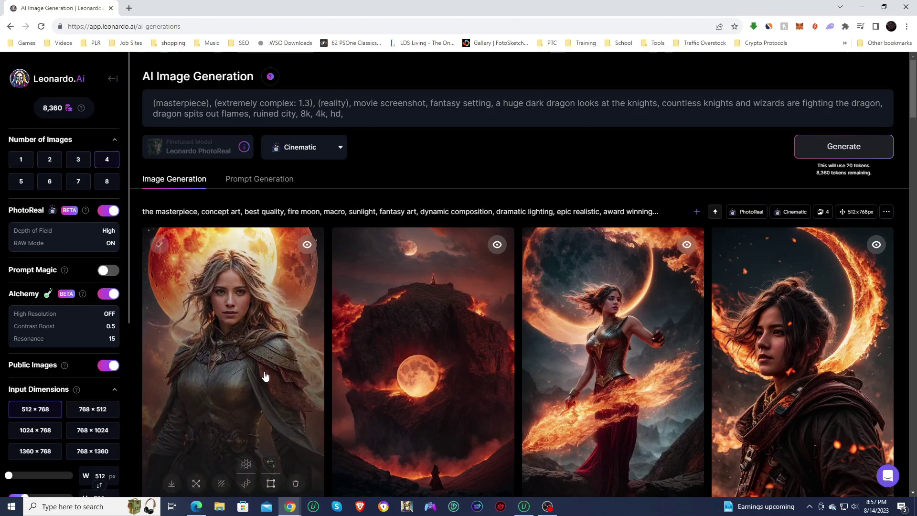
scroll(266, 376, down, 6)
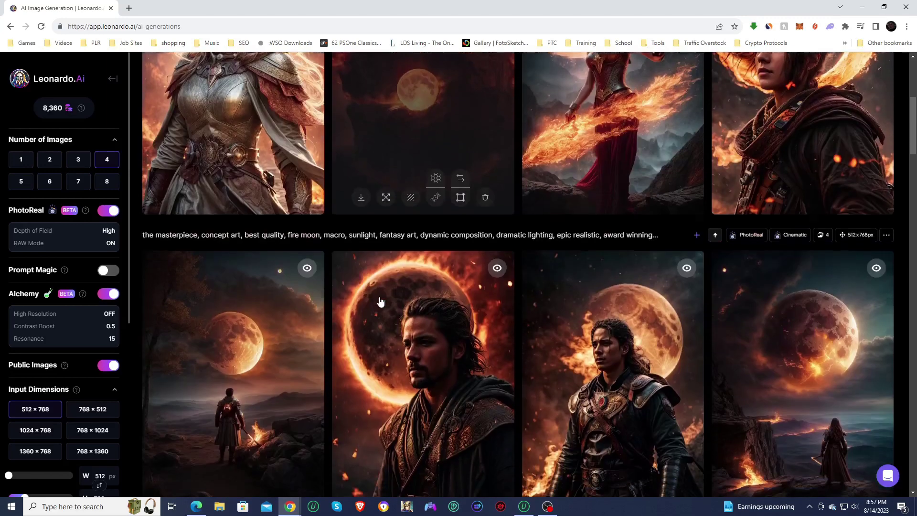
scroll(380, 301, down, 2)
scroll(440, 320, up, 8)
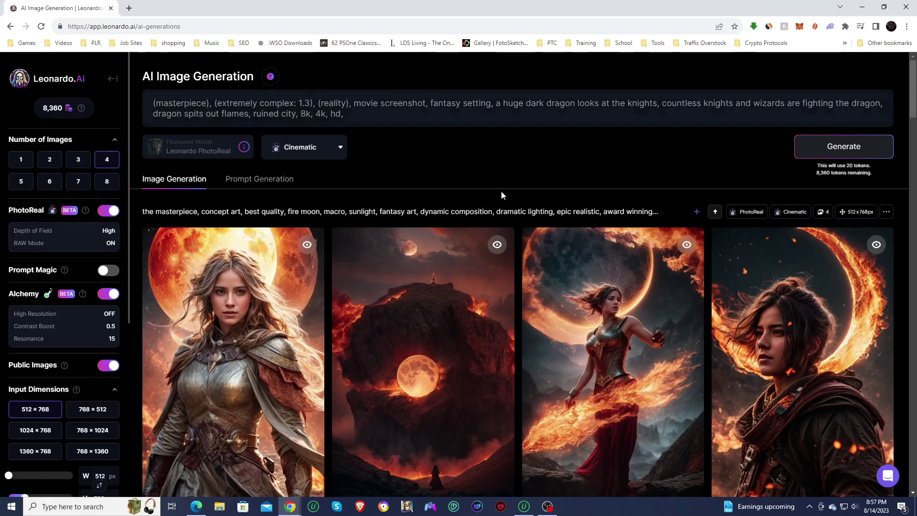
click(332, 152)
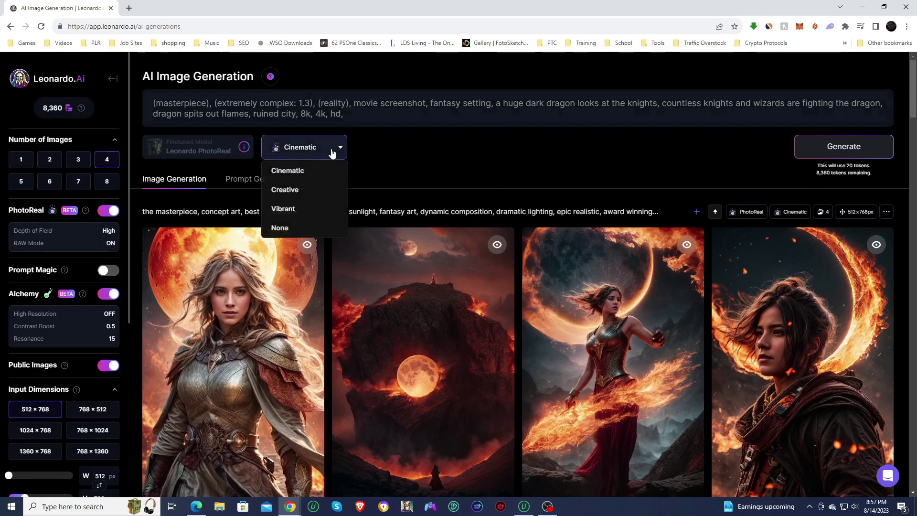
click(333, 152)
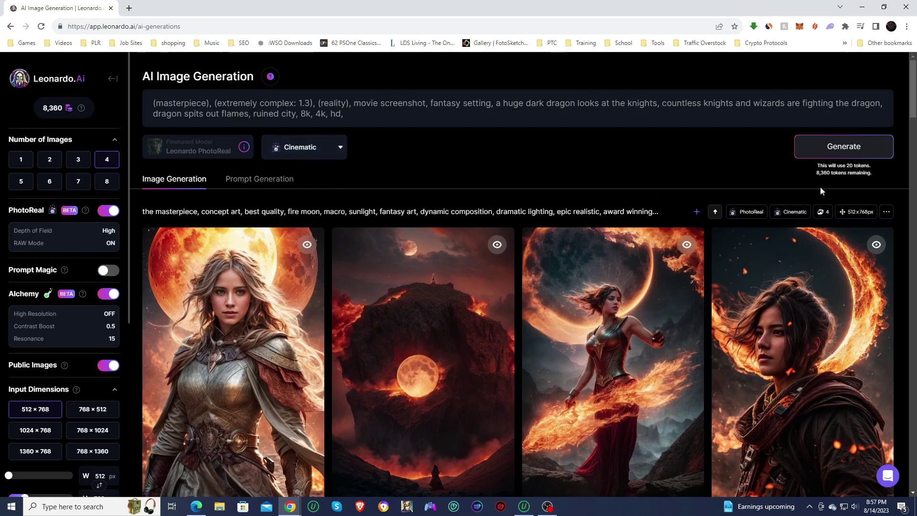
click(859, 154)
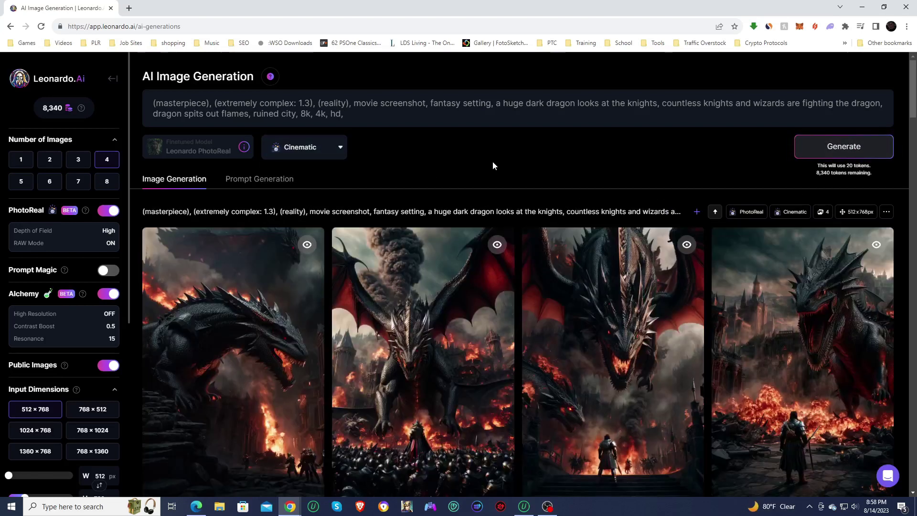
scroll(492, 165, down, 3)
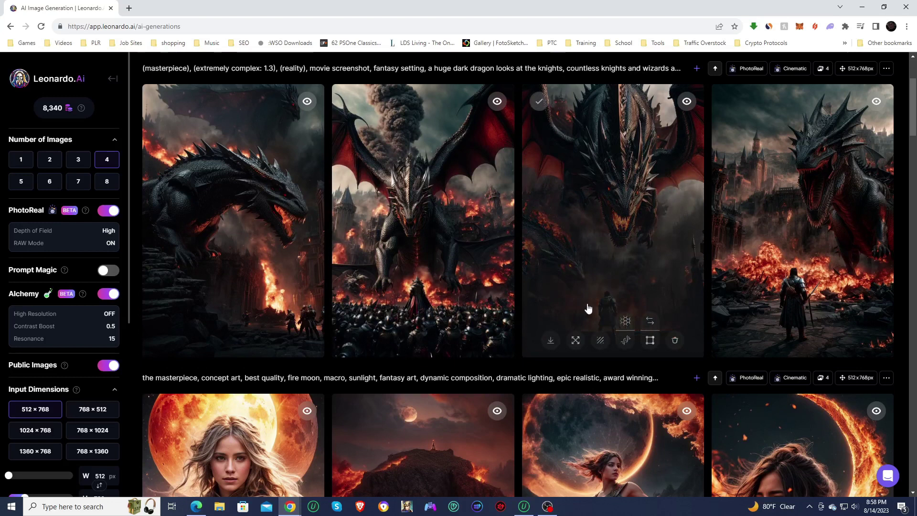
click(233, 187)
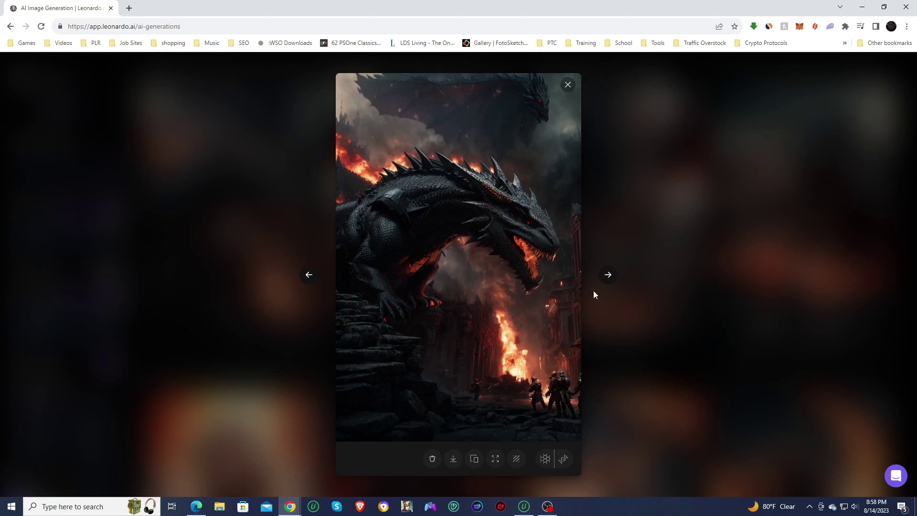
click(607, 276)
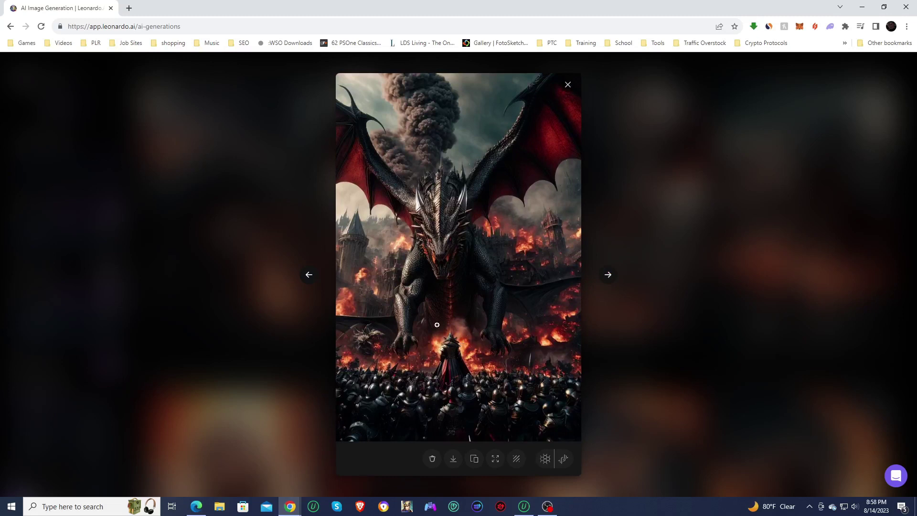
click(443, 311)
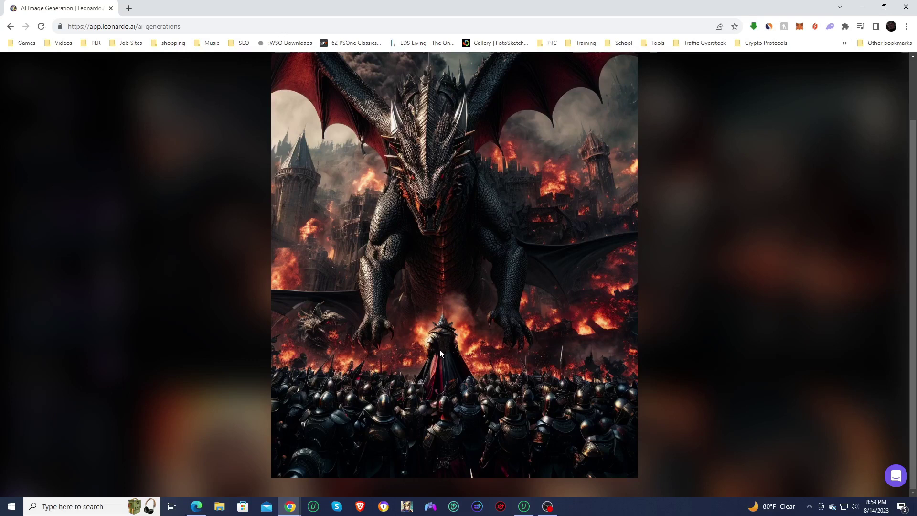
scroll(439, 354, up, 2)
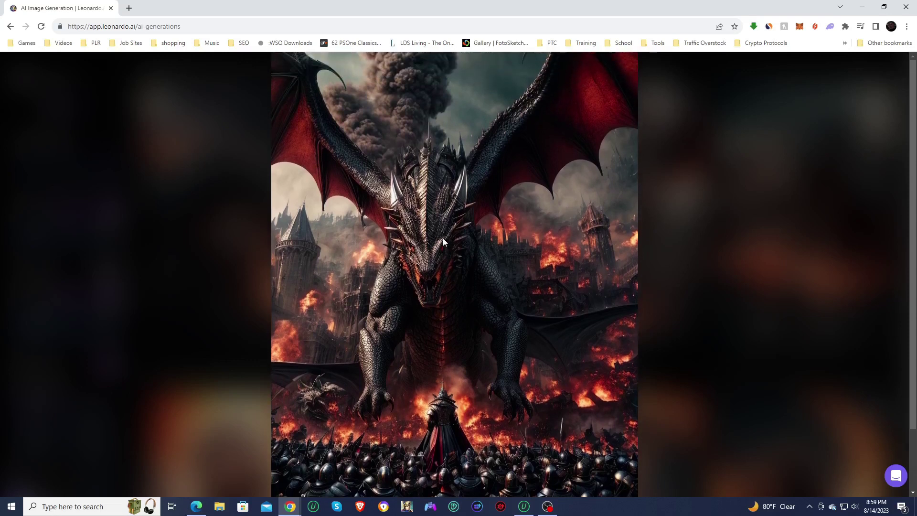
scroll(448, 373, down, 1)
click(591, 257)
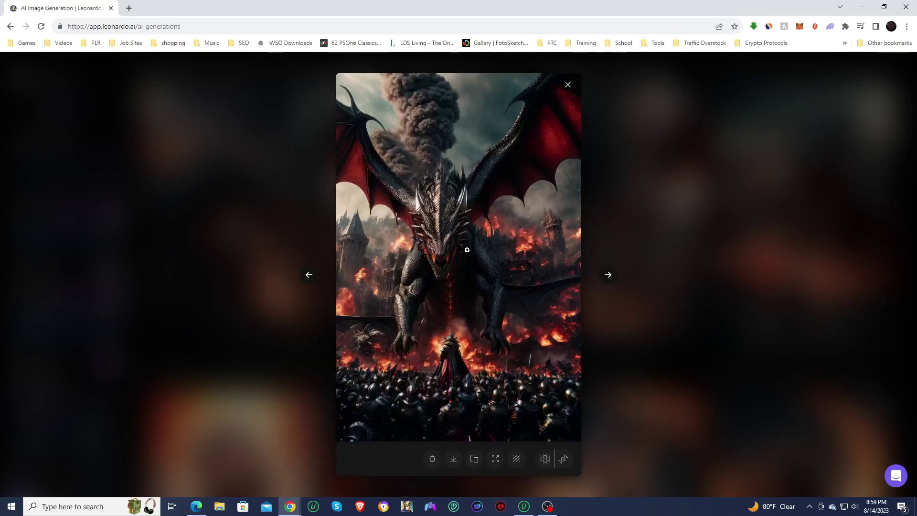
click(607, 275)
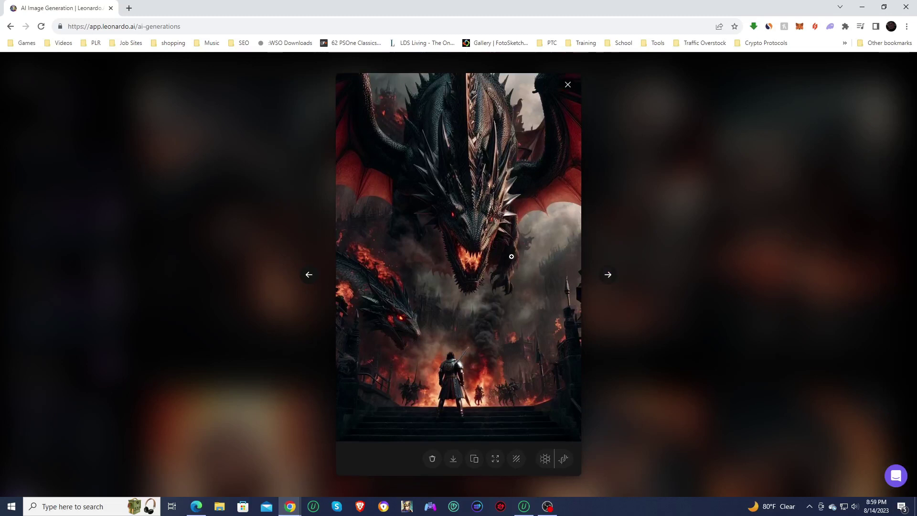
click(447, 231)
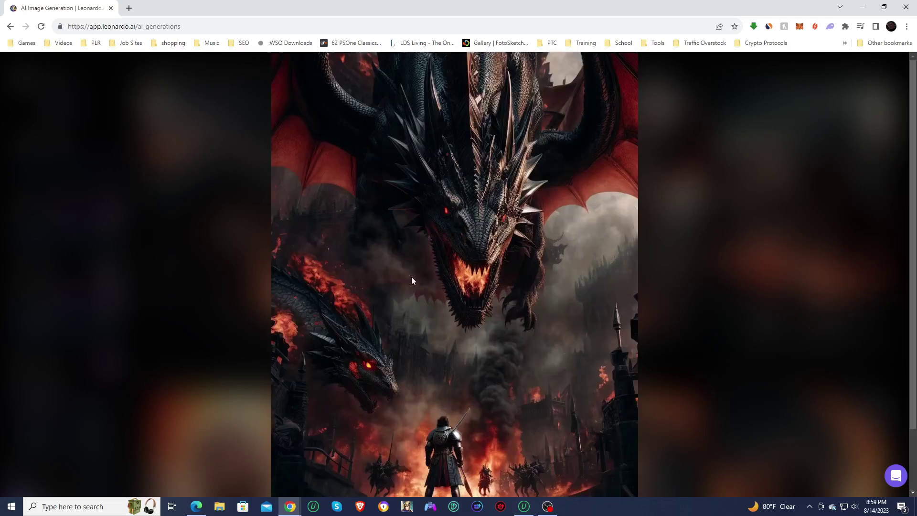
scroll(412, 280, down, 2)
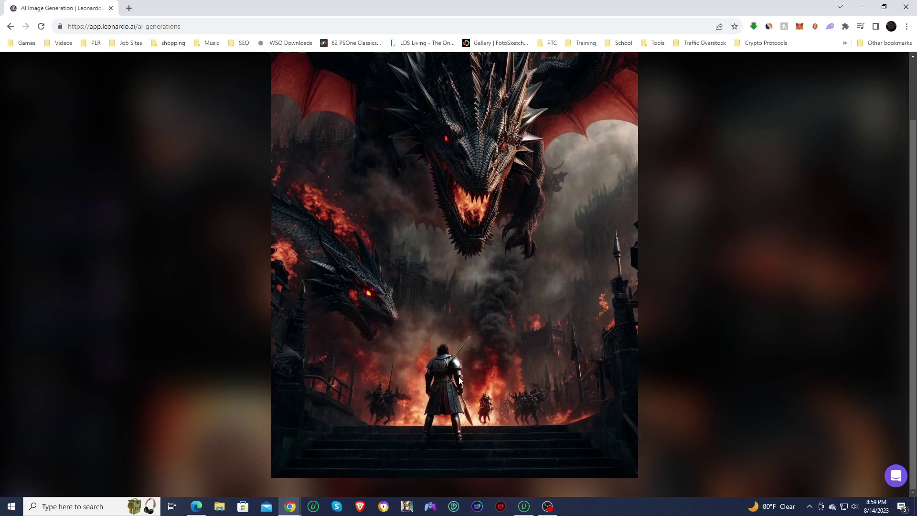
scroll(443, 373, up, 2)
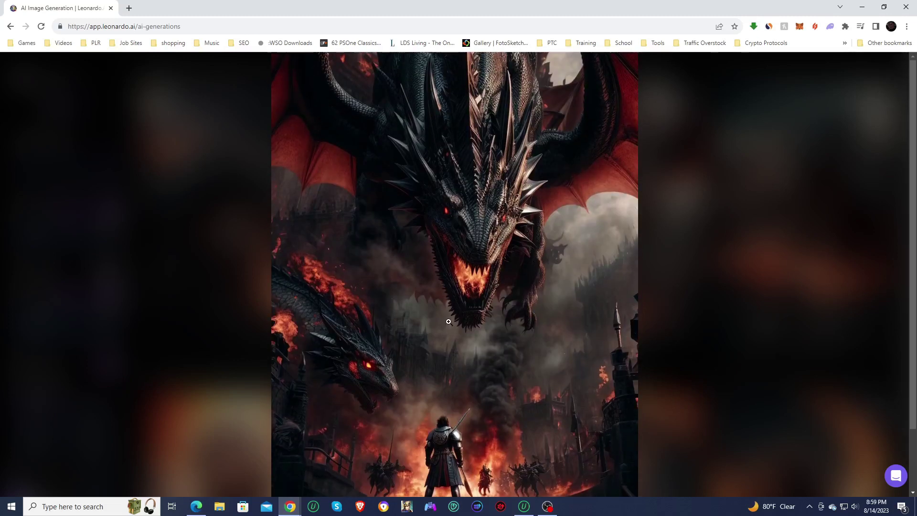
click(449, 322)
click(611, 278)
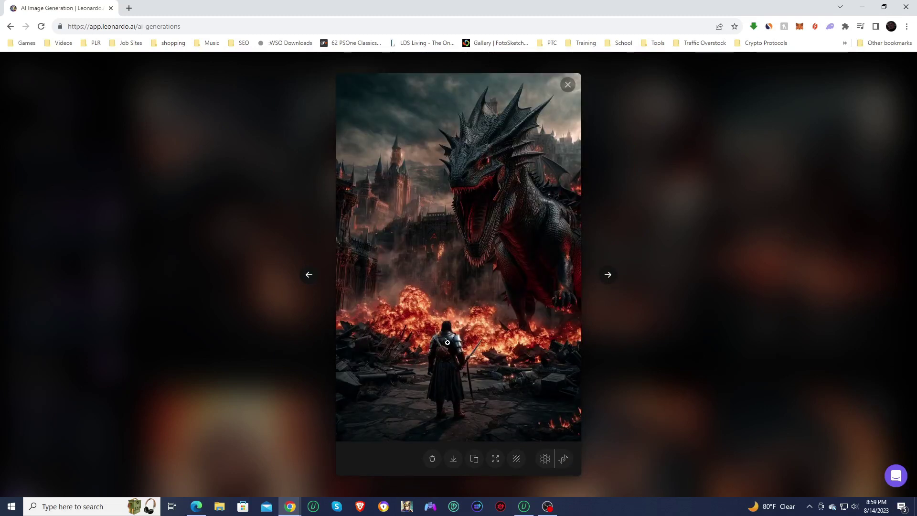
click(508, 248)
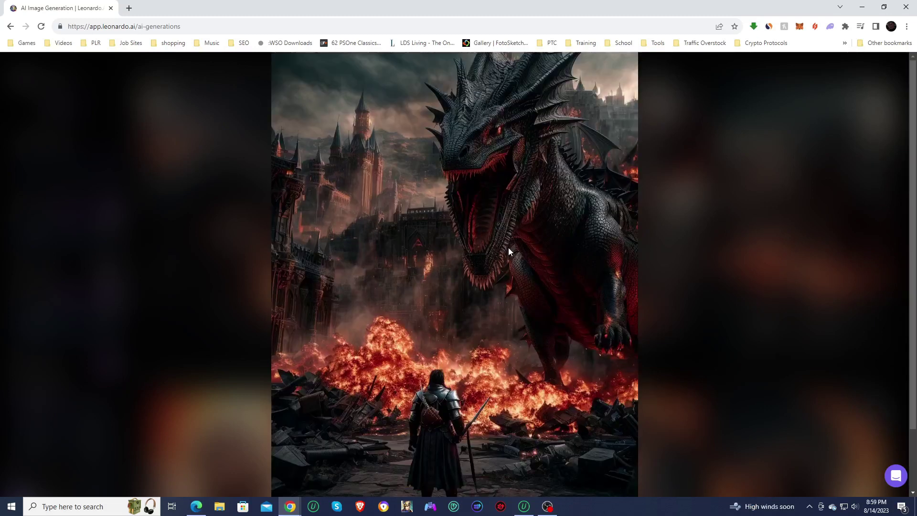
click(510, 276)
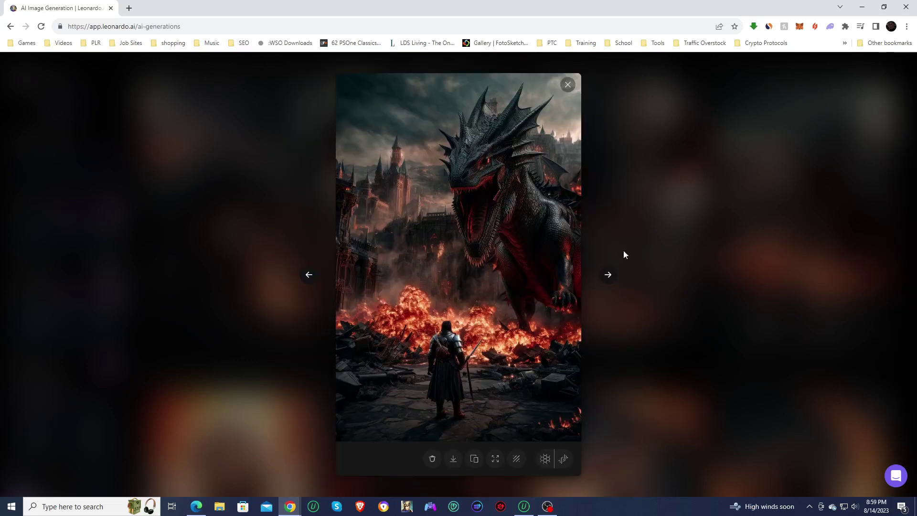
click(642, 230)
- Switch to 768×512, turn RAW Mode off, choose 8 images, and generate the dragon batch
mouse_move(307, 317)
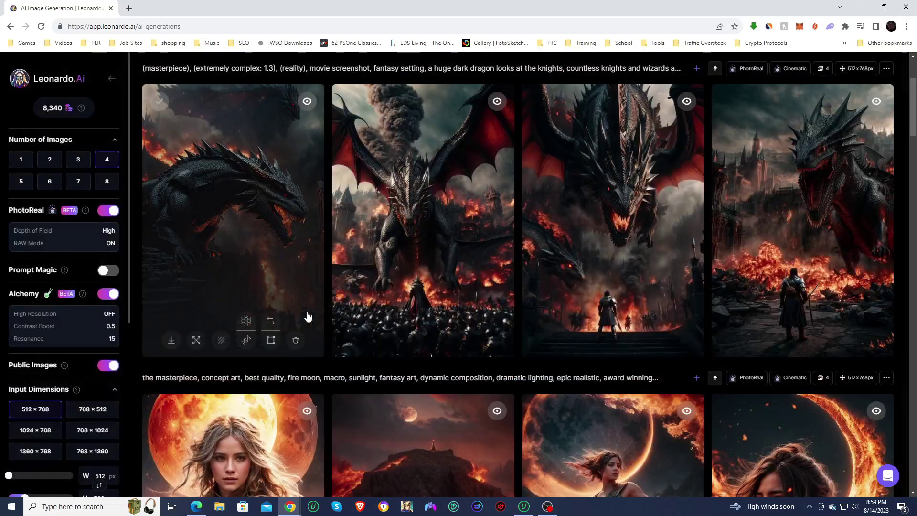
click(82, 418)
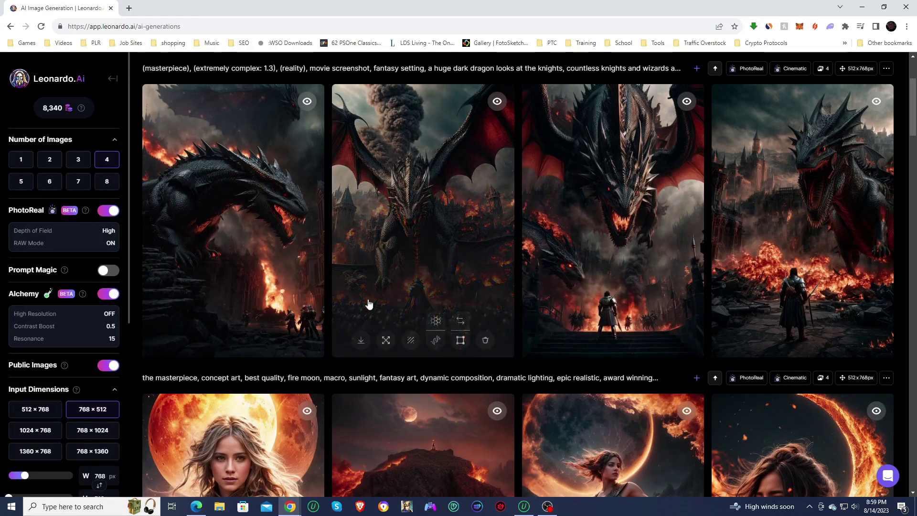
click(86, 241)
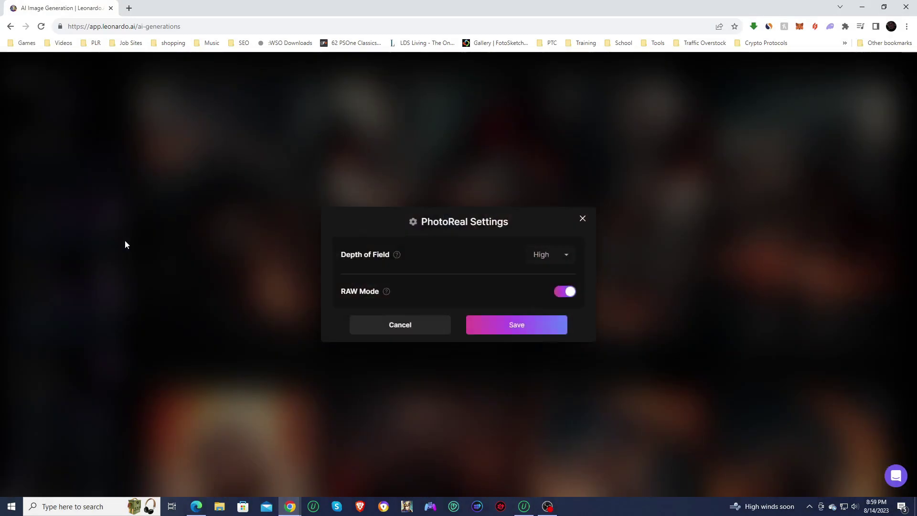
click(566, 295)
click(512, 328)
scroll(479, 365, up, 3)
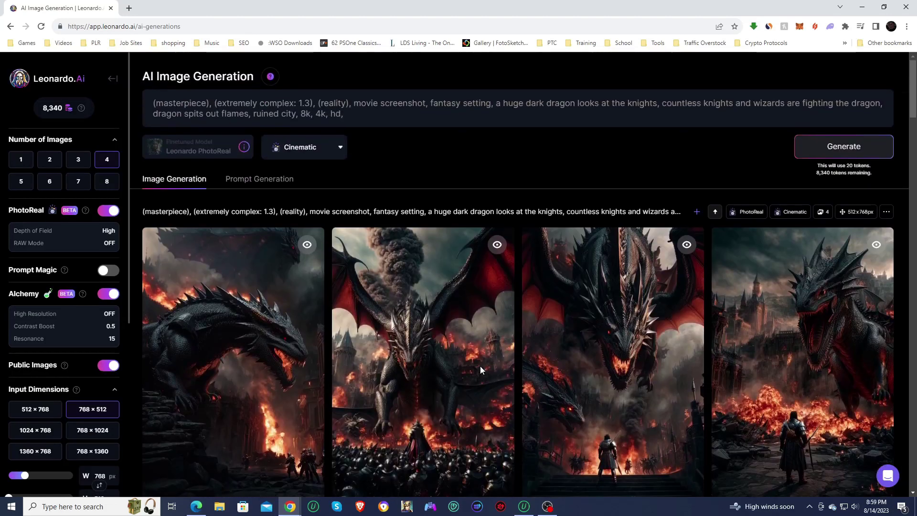
click(106, 183)
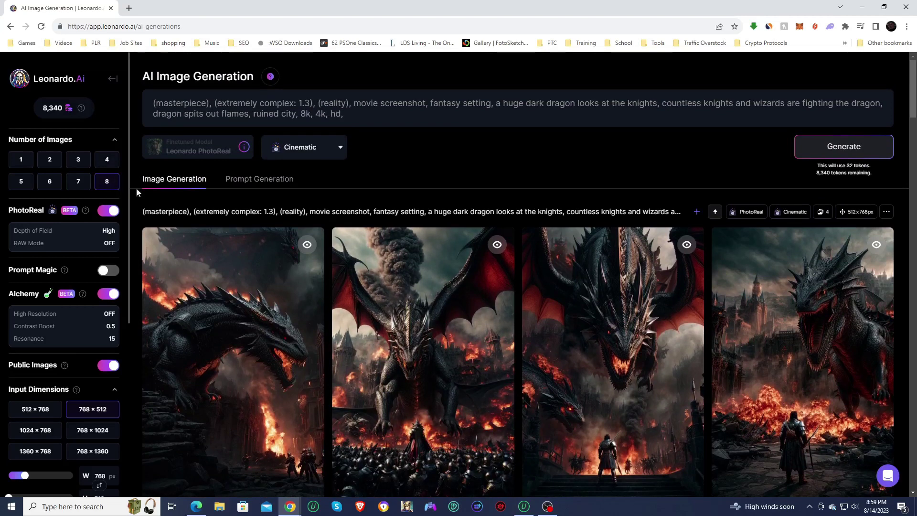
click(816, 151)
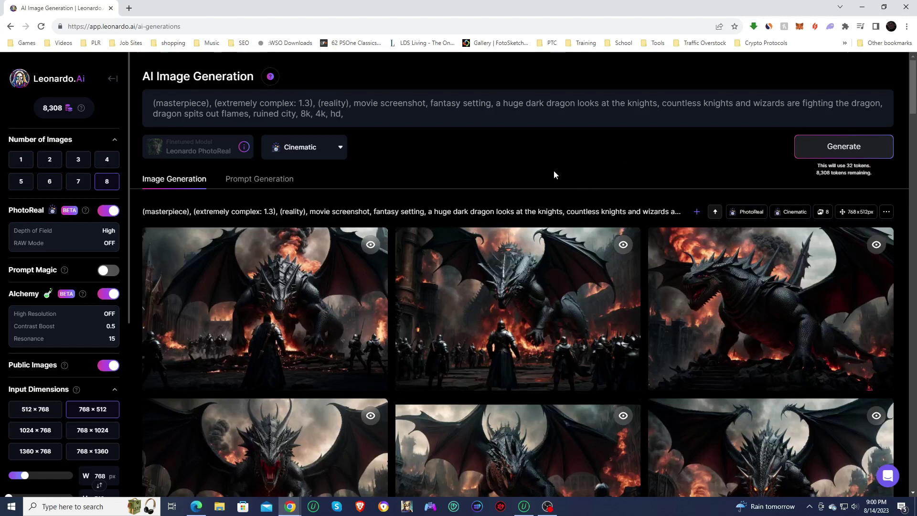
scroll(553, 170, down, 5)
- Open the first dragon images in the viewer, enlarging them to full size
scroll(554, 172, down, 3)
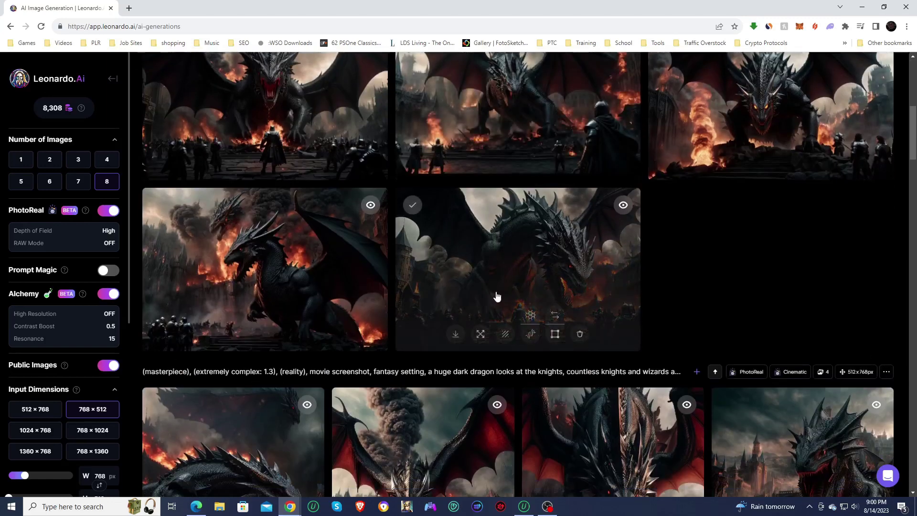
scroll(495, 292, up, 7)
click(262, 243)
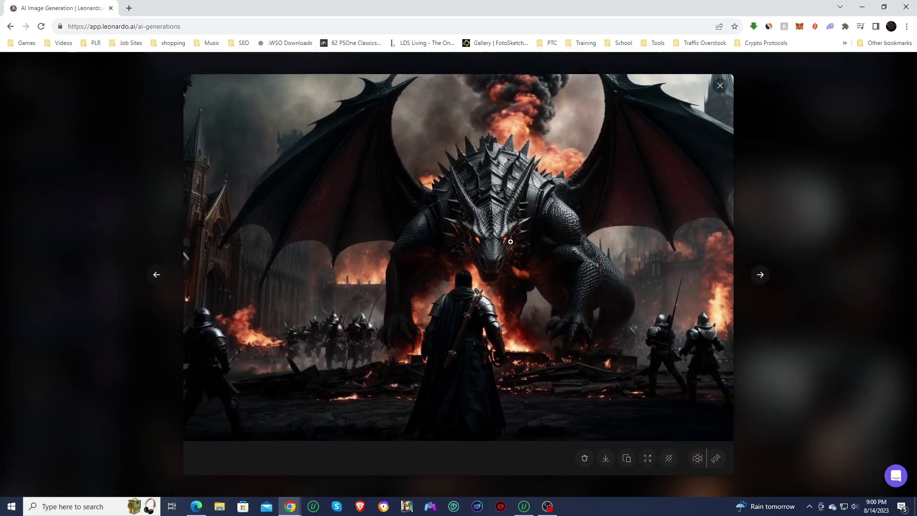
click(510, 306)
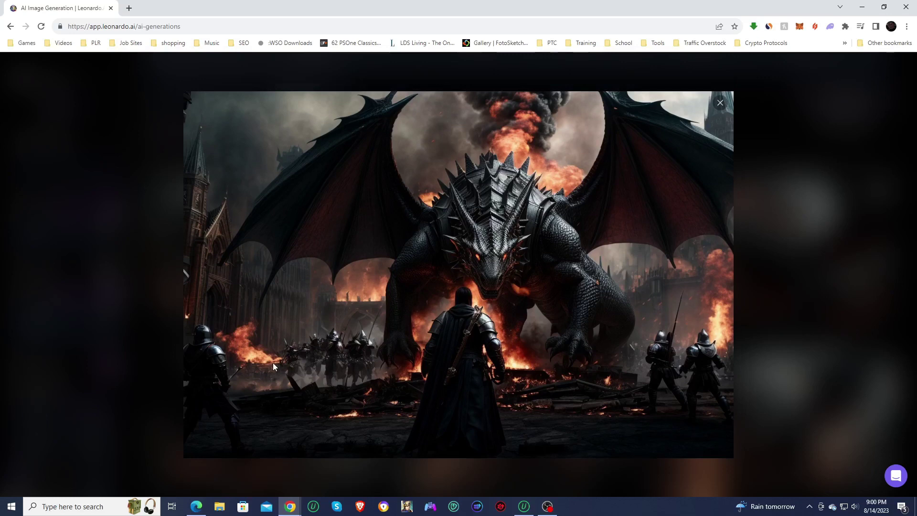
click(800, 245)
click(562, 260)
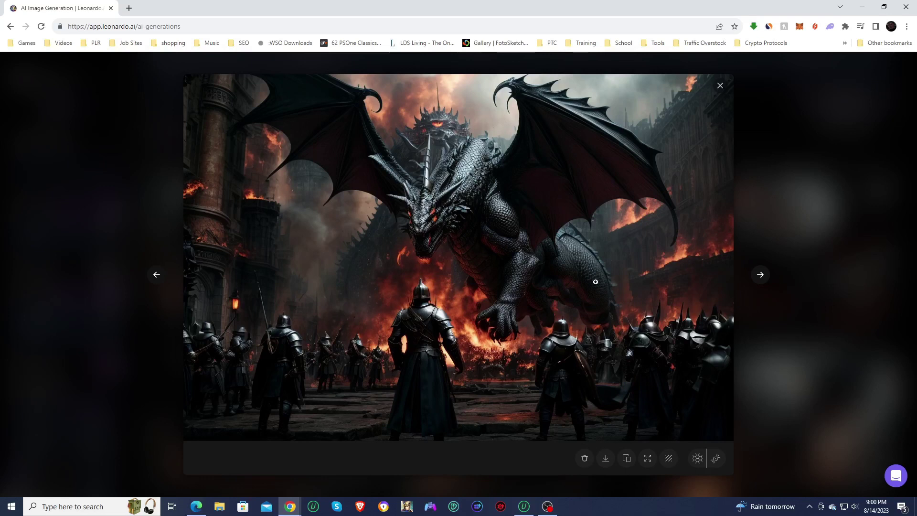
click(760, 275)
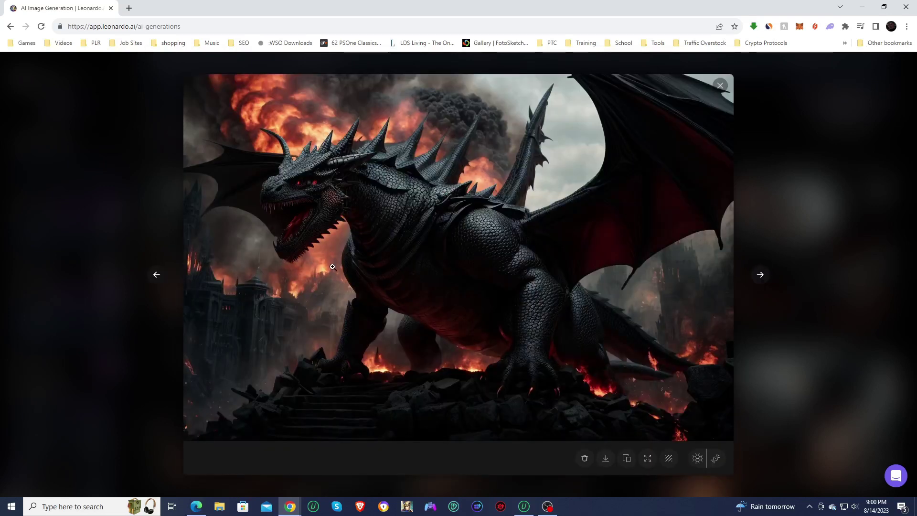
click(760, 275)
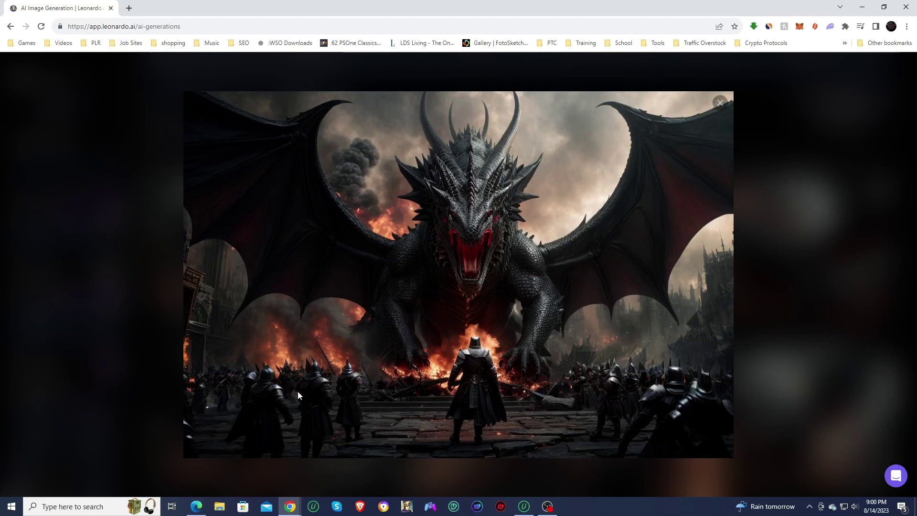
click(299, 391)
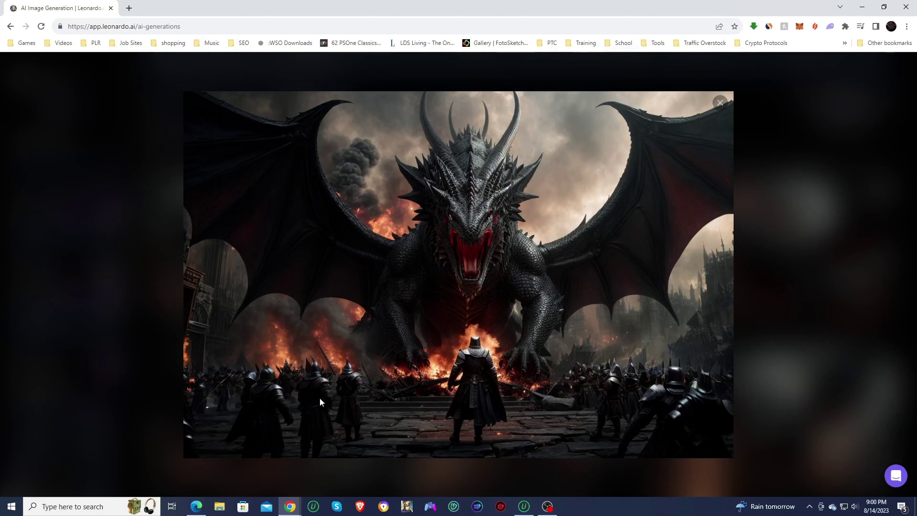
click(458, 389)
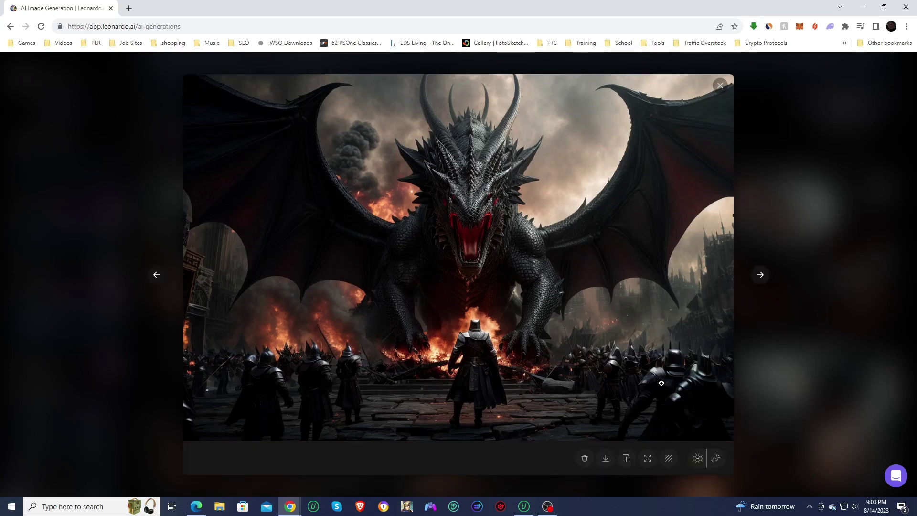
- Step through the remaining dragon images, then close the viewer back to the gallery
click(760, 276)
click(638, 337)
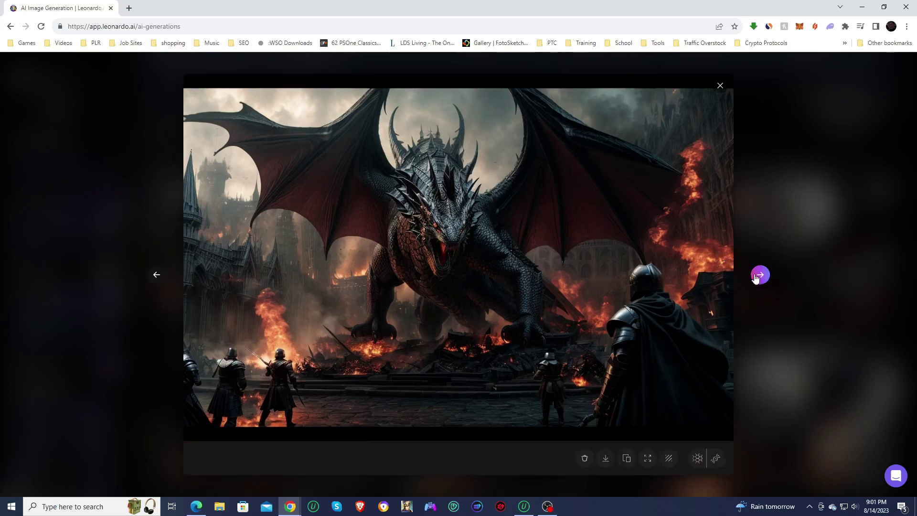
click(760, 275)
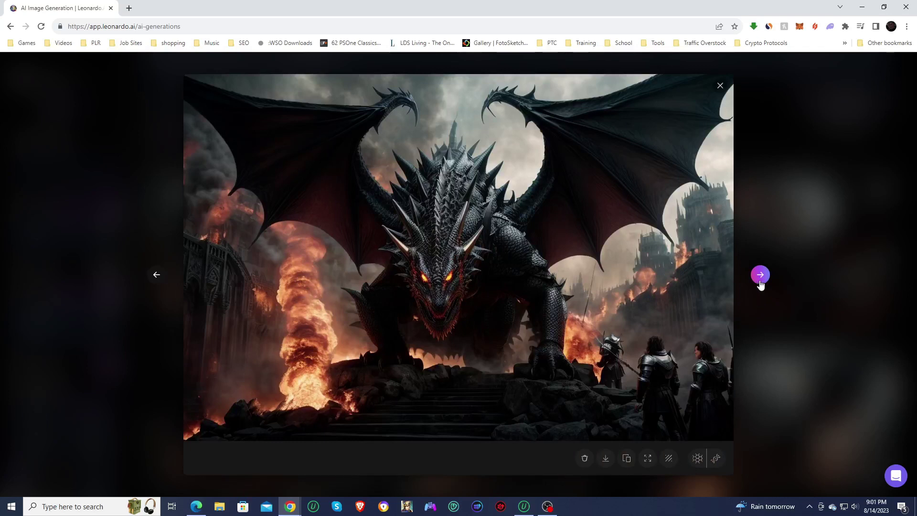
click(760, 281)
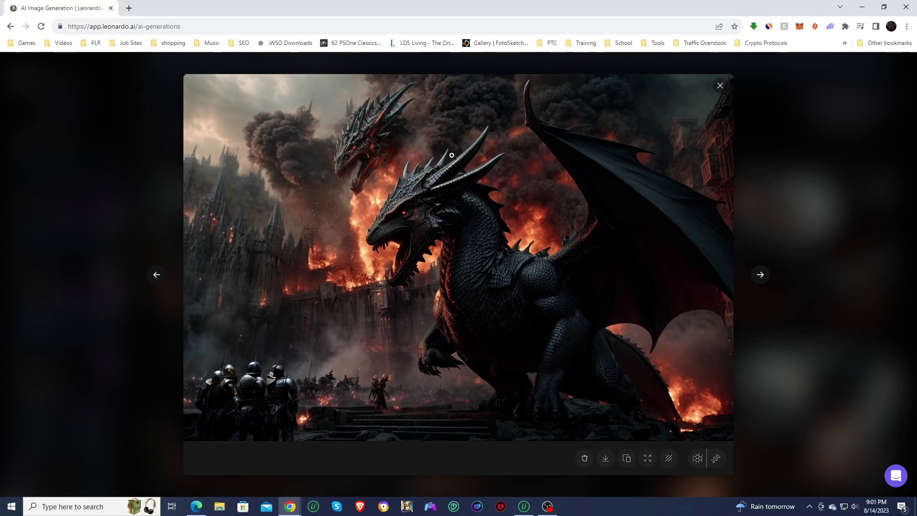
click(761, 275)
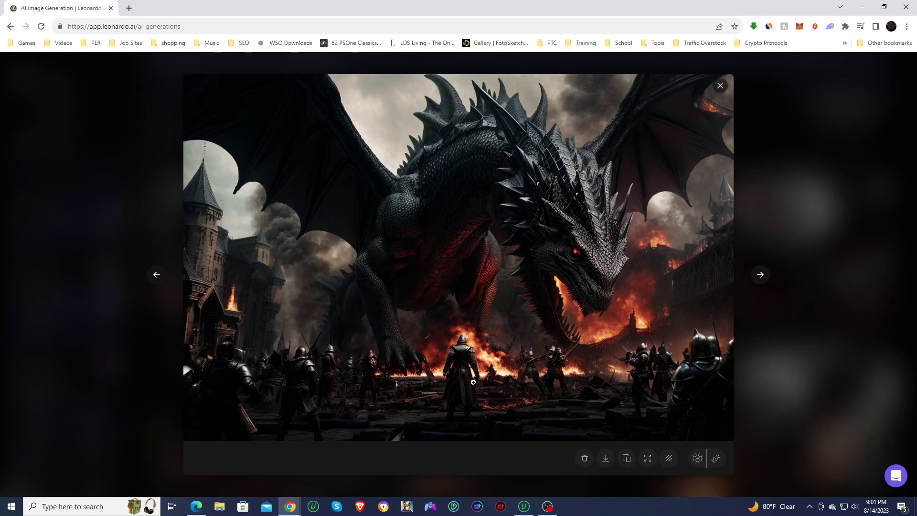
click(760, 275)
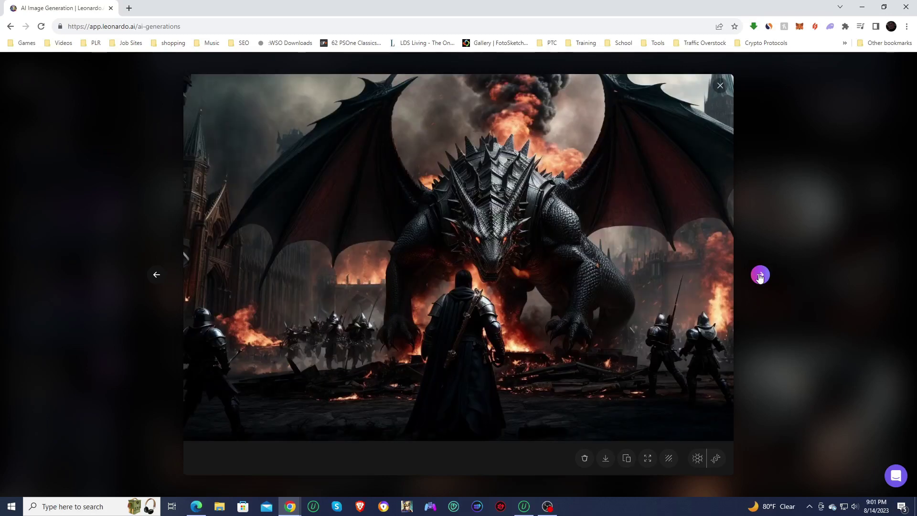
click(788, 215)
scroll(363, 320, down, 5)
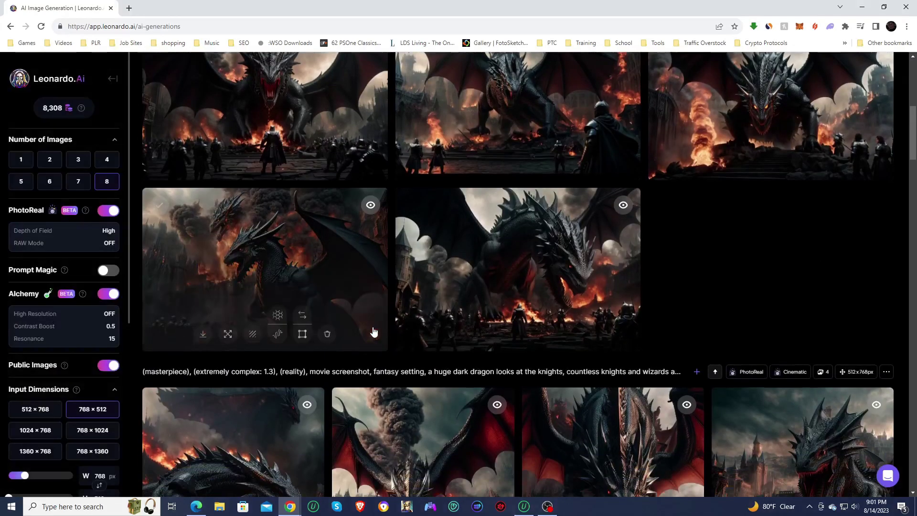
- Turn PhotoReal RAW Mode on and save the settings
scroll(374, 331, up, 10)
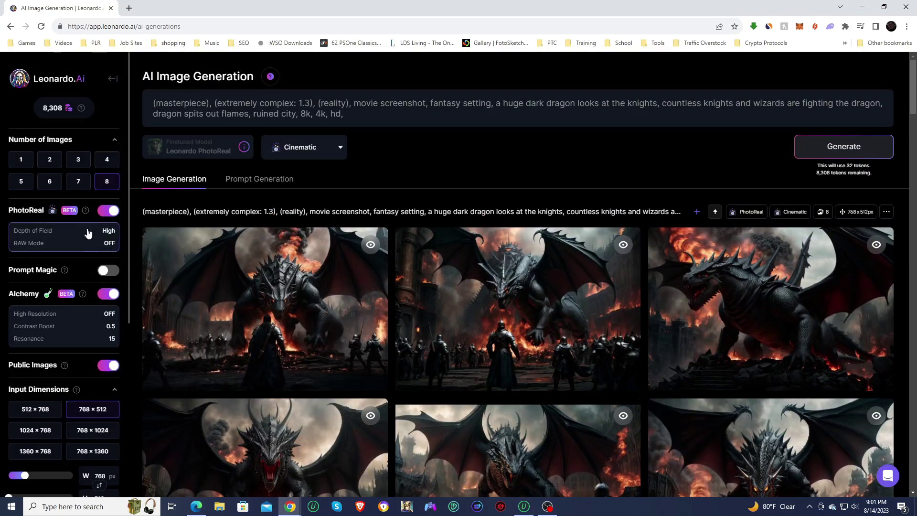
click(96, 237)
click(564, 291)
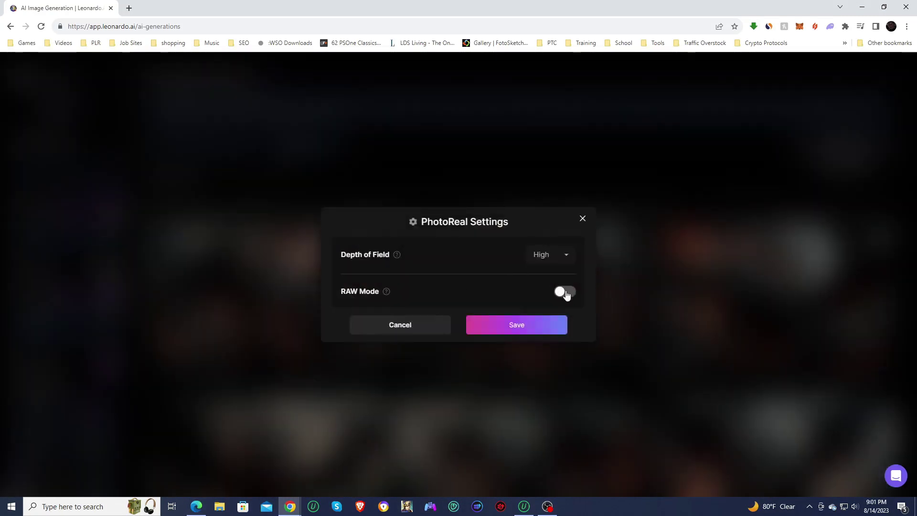
click(523, 329)
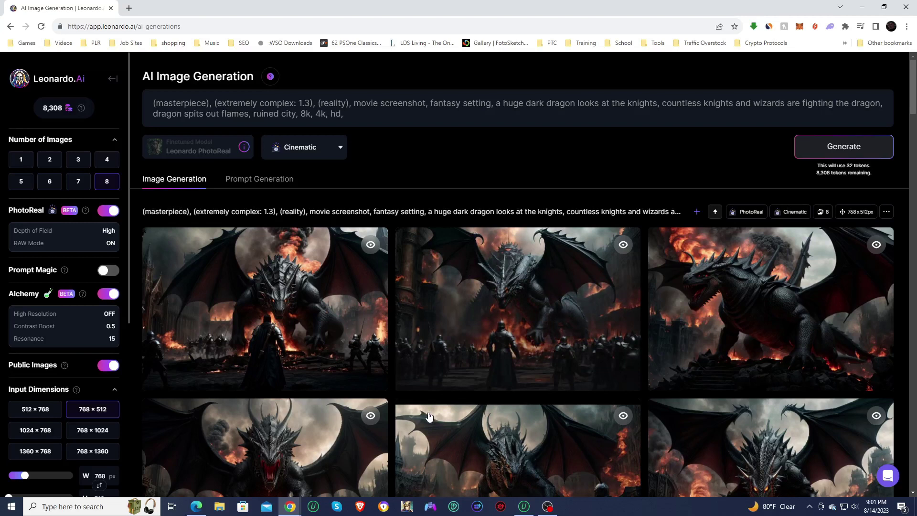
- Lower Depth of Field to Low, save, and generate a new eight-image dragon batch
click(76, 237)
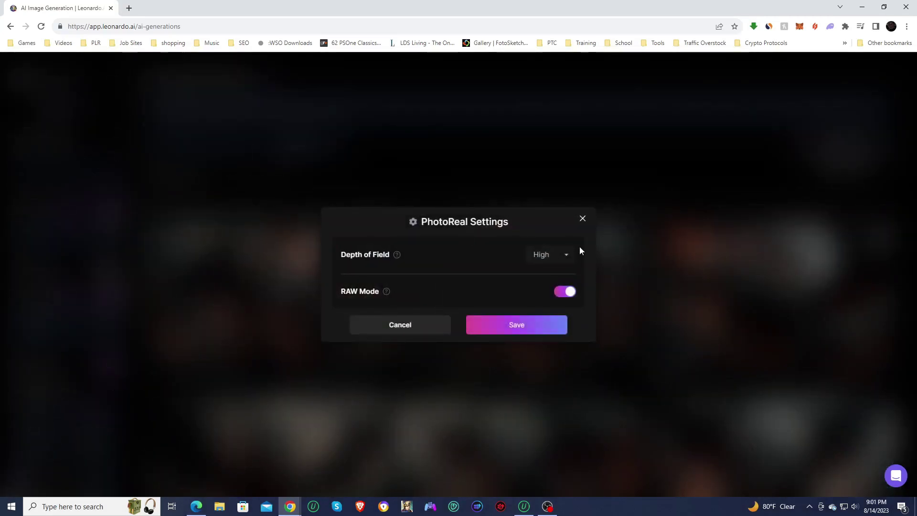
click(538, 258)
click(538, 281)
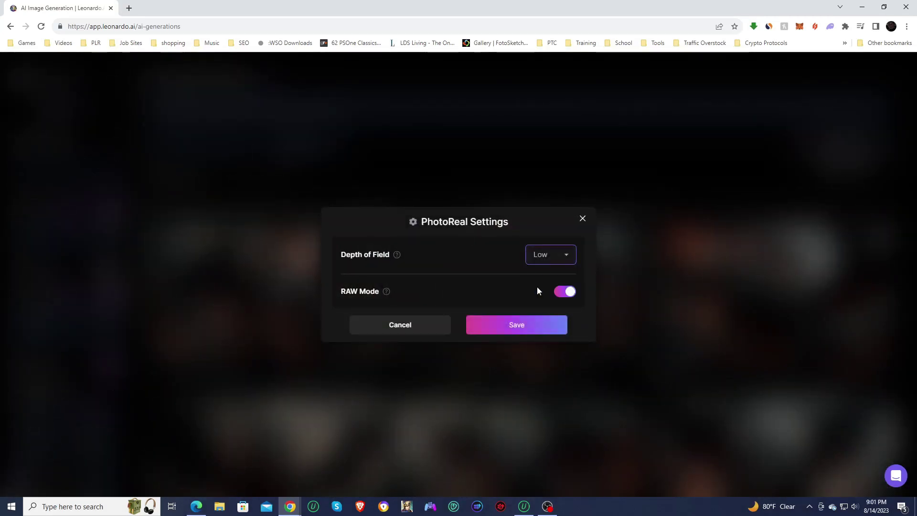
click(512, 327)
scroll(512, 328, down, 3)
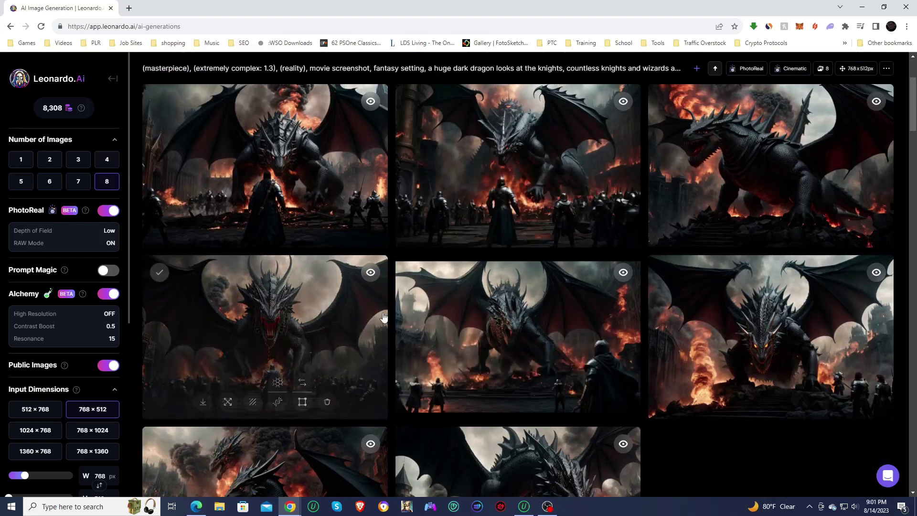
scroll(417, 324, up, 3)
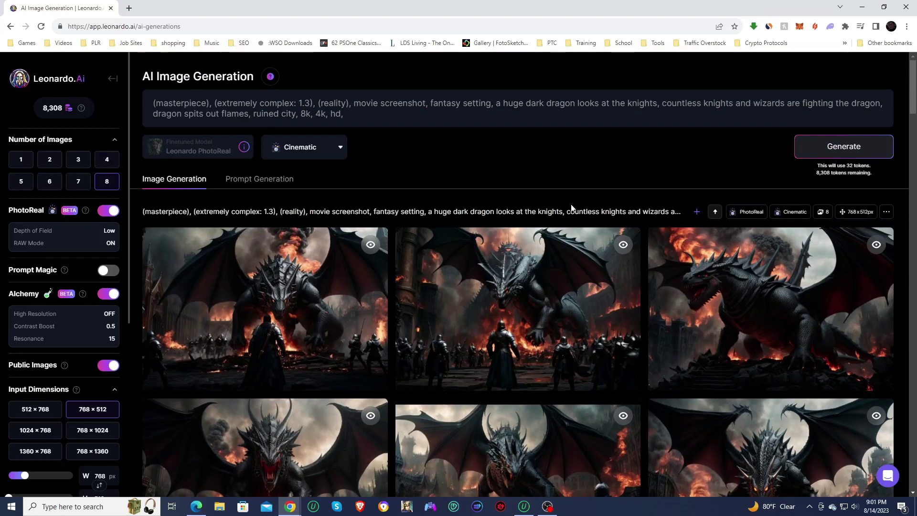
click(829, 149)
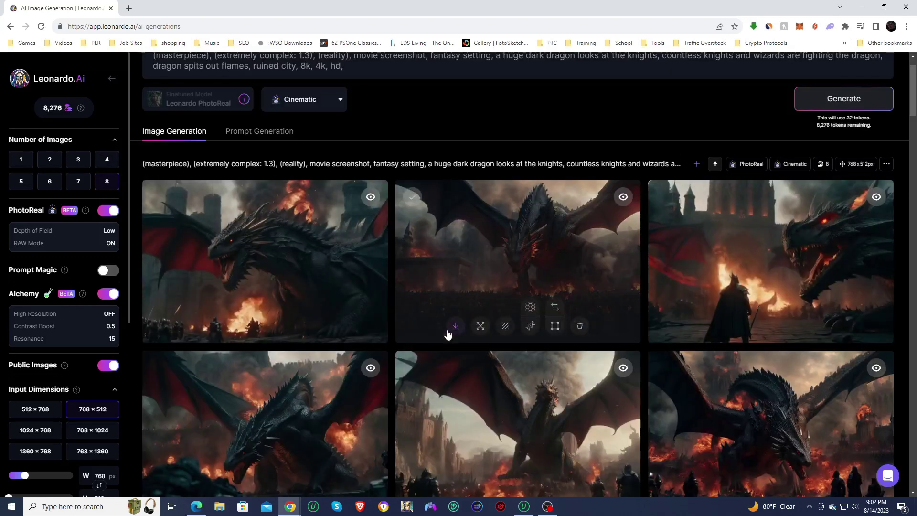
- Look over the new RAW-mode dragon batch and enlarge its top-left image
scroll(416, 339, down, 2)
scroll(416, 339, down, 4)
scroll(385, 339, up, 3)
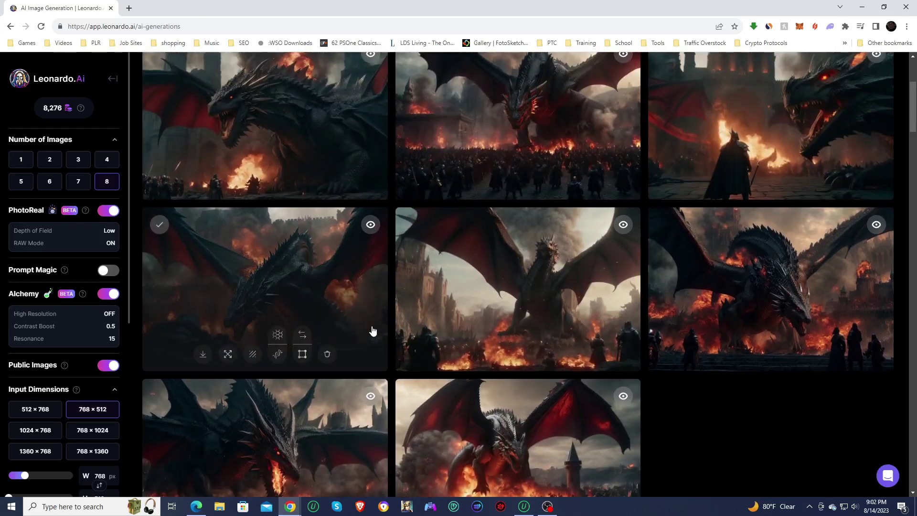
scroll(372, 330, up, 2)
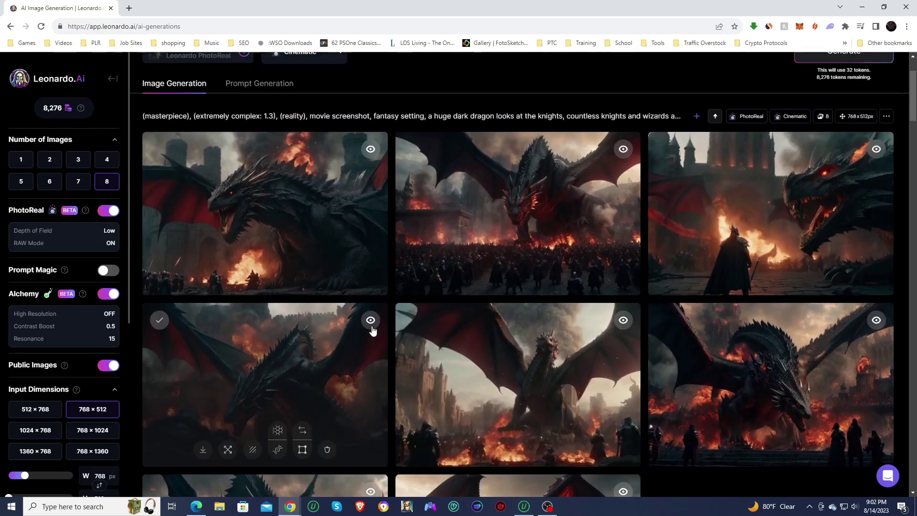
click(297, 209)
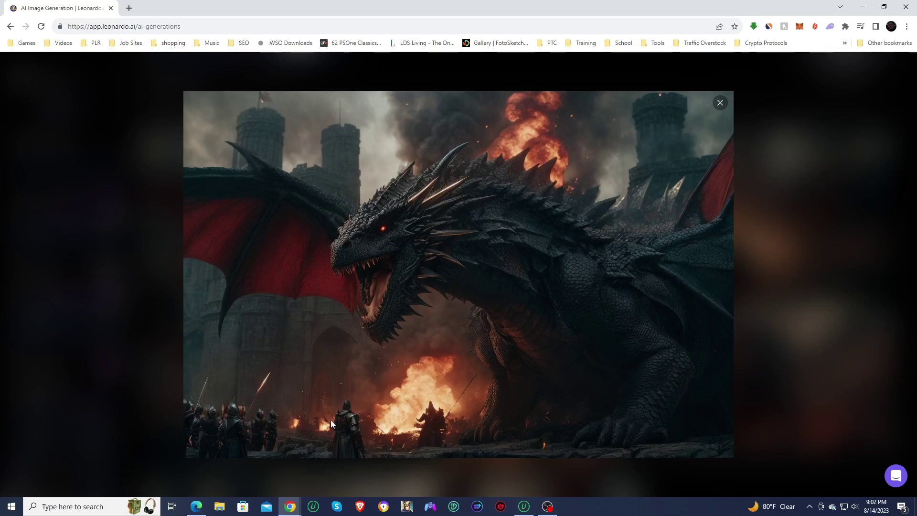
- Advance image by image through the batch, ending on the fire-breathing dragon over burning castles
mouse_move(651, 275)
click(759, 275)
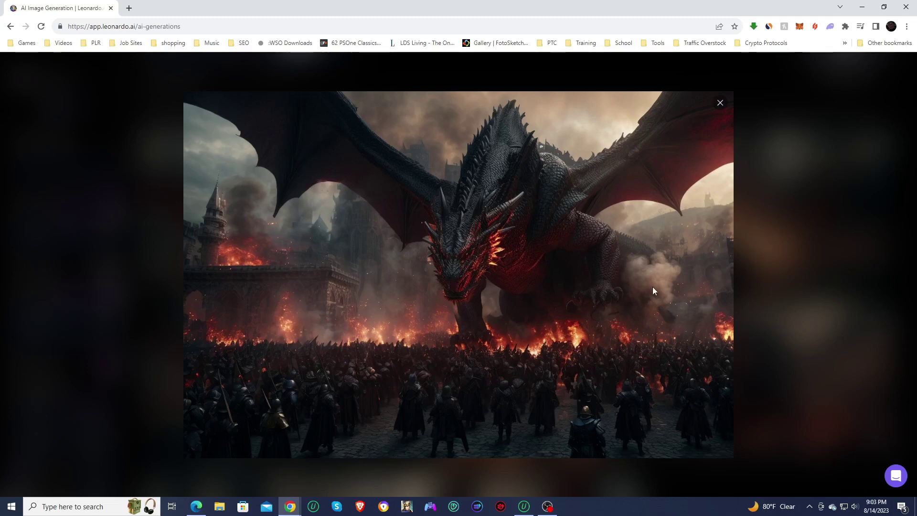
click(758, 279)
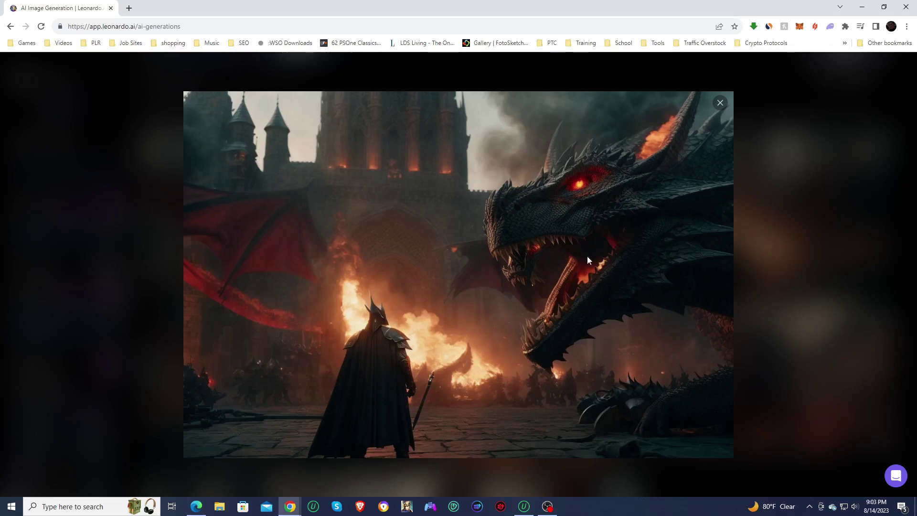
click(708, 286)
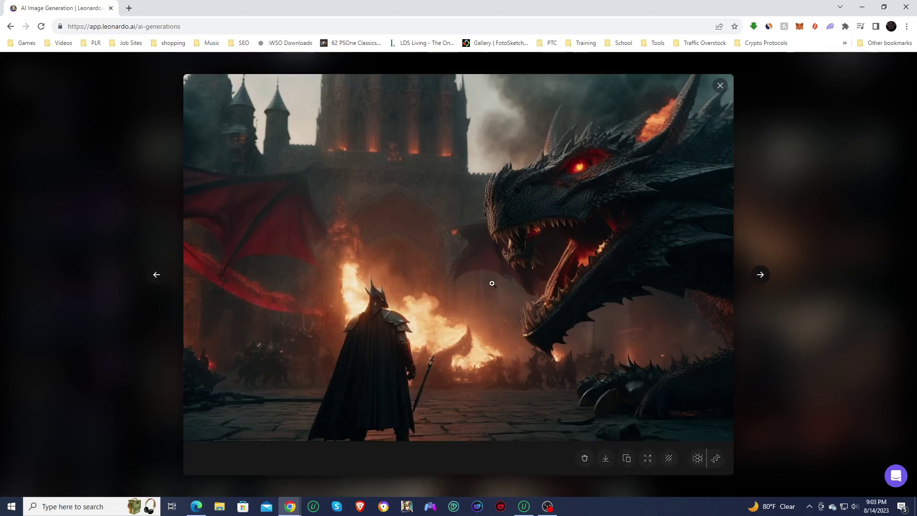
click(760, 275)
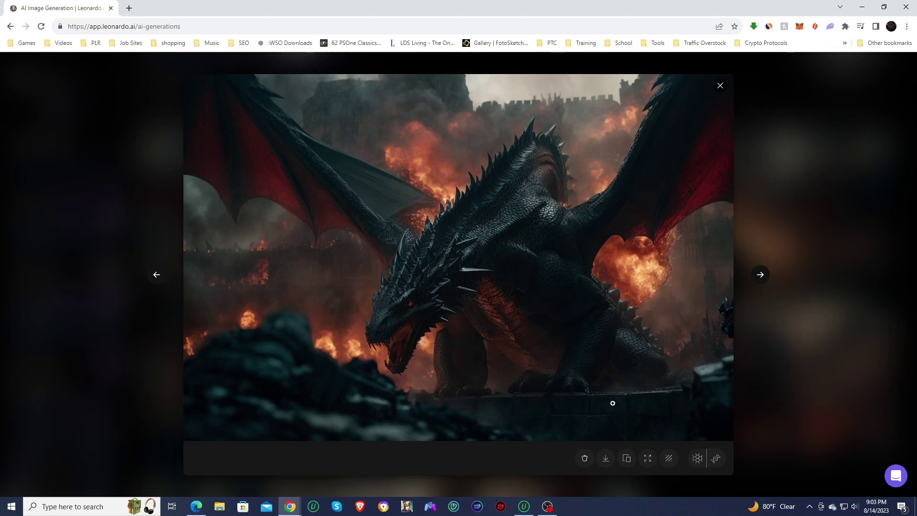
click(760, 274)
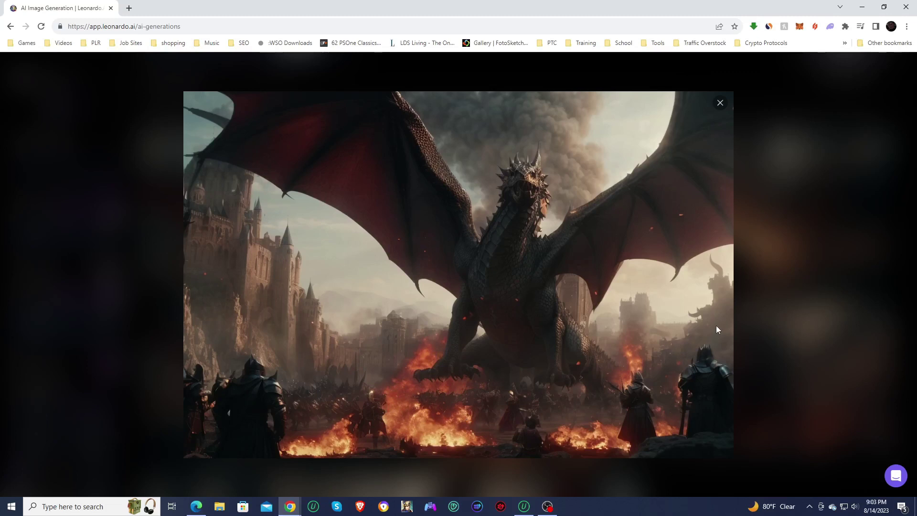
click(761, 276)
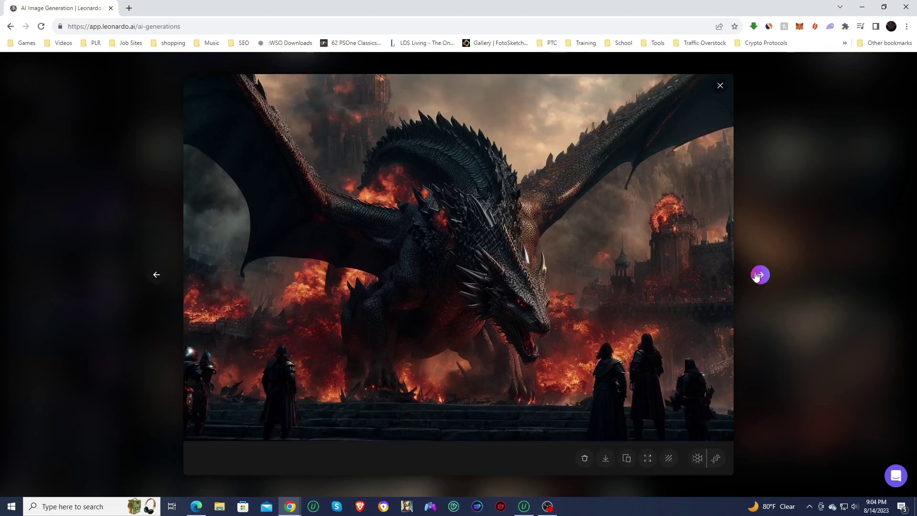
click(758, 274)
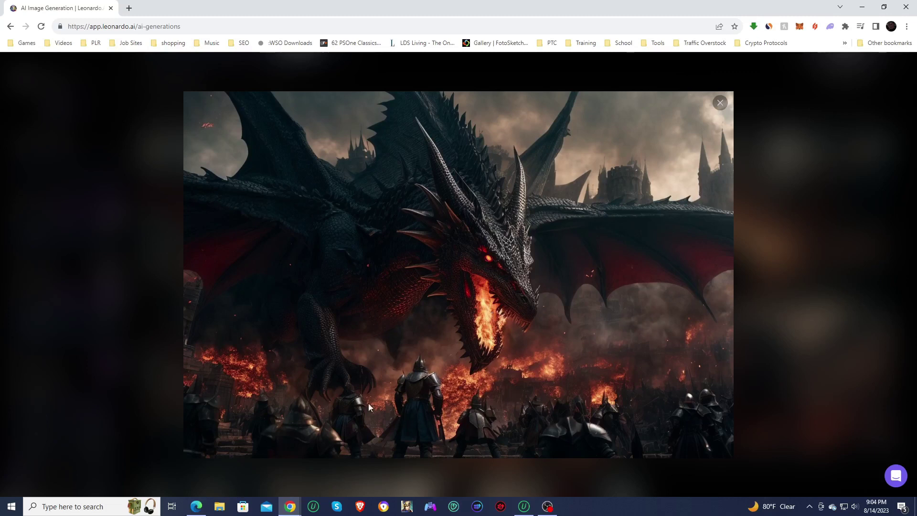
- Reopen a gallery image, move to the red-winged dragon over the castle, then return to the gallery
click(743, 288)
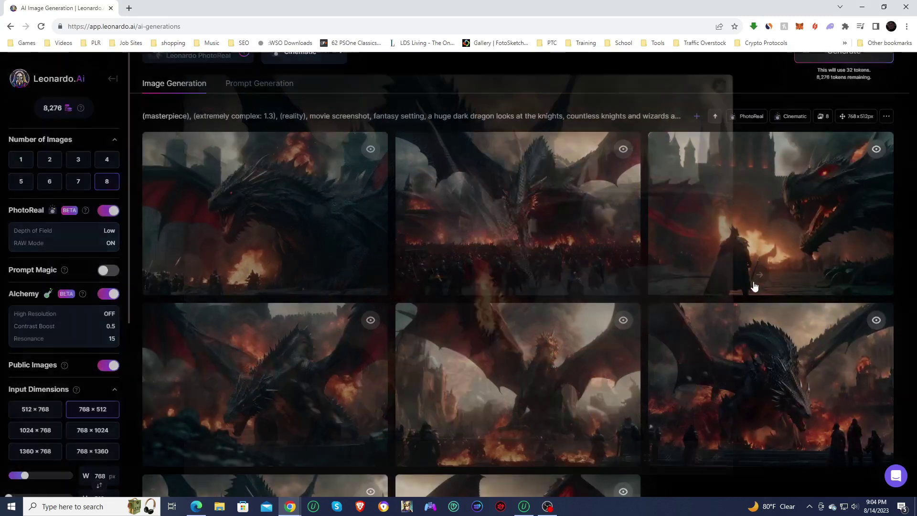
scroll(715, 355, up, 7)
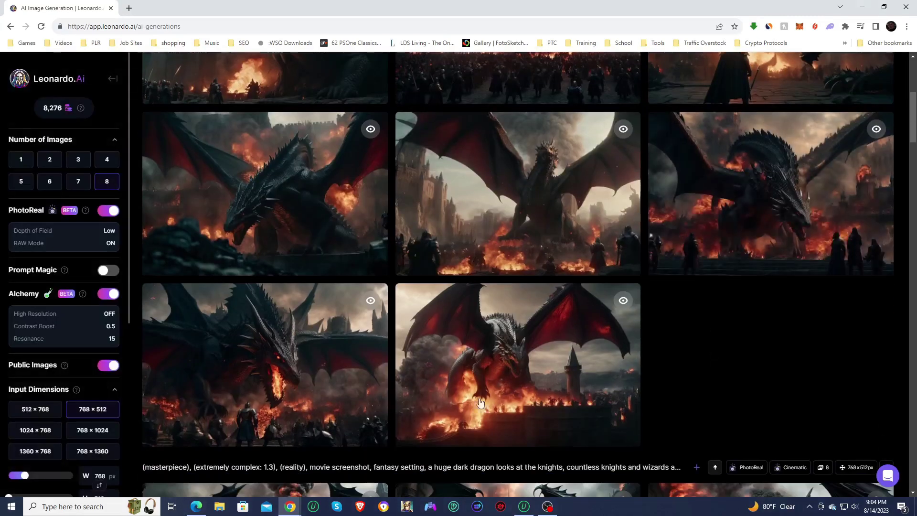
click(251, 348)
click(761, 276)
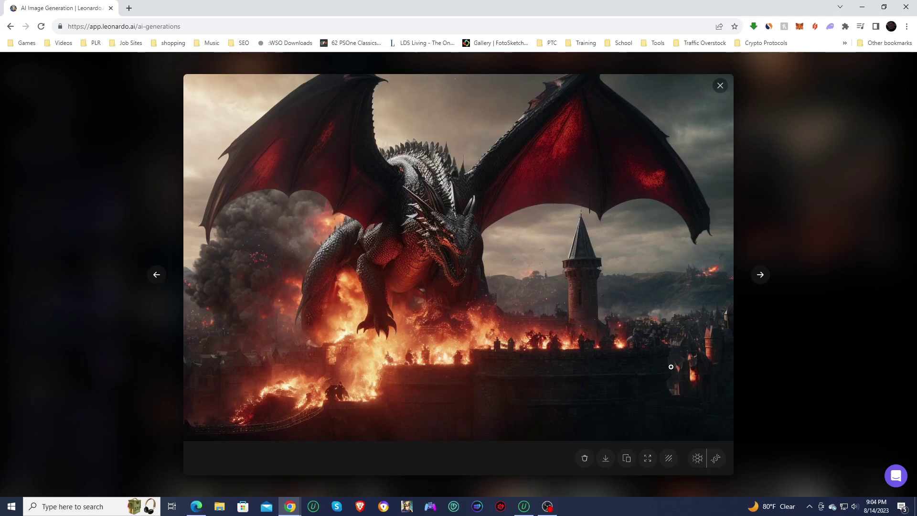
click(720, 85)
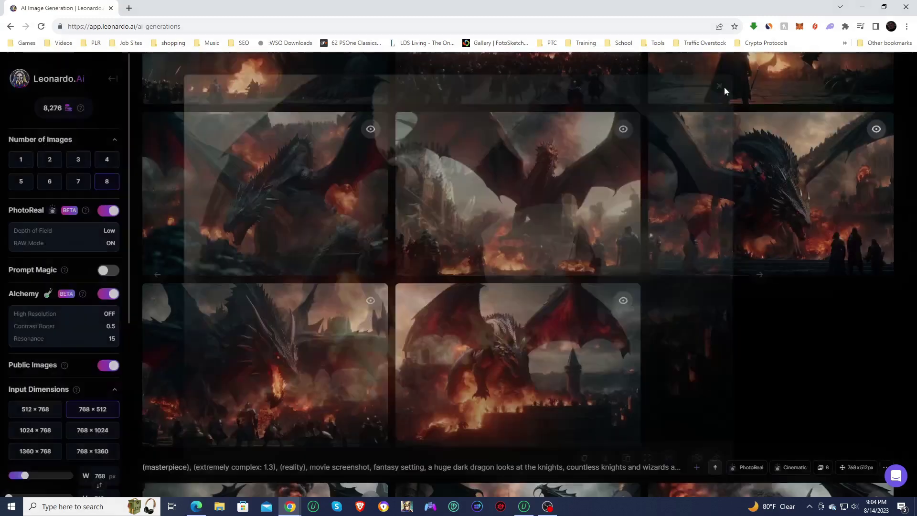
scroll(666, 348, down, 3)
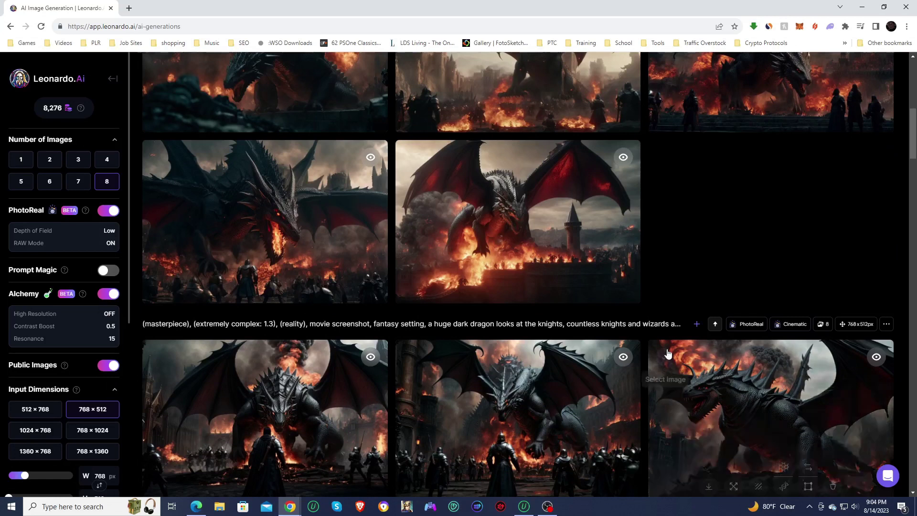
- Change the style from Cinematic to Creative, set Number of Images to 4, and generate
scroll(666, 365, up, 6)
scroll(509, 344, up, 3)
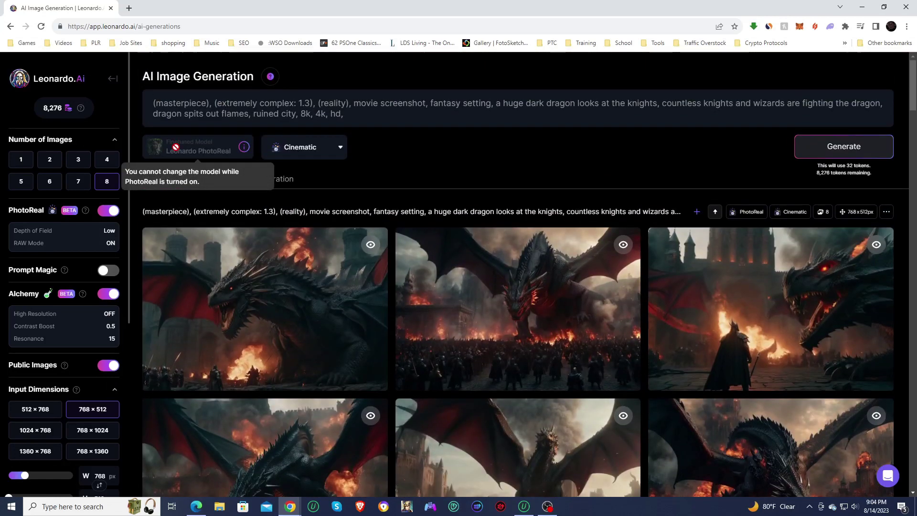
scroll(425, 334, down, 4)
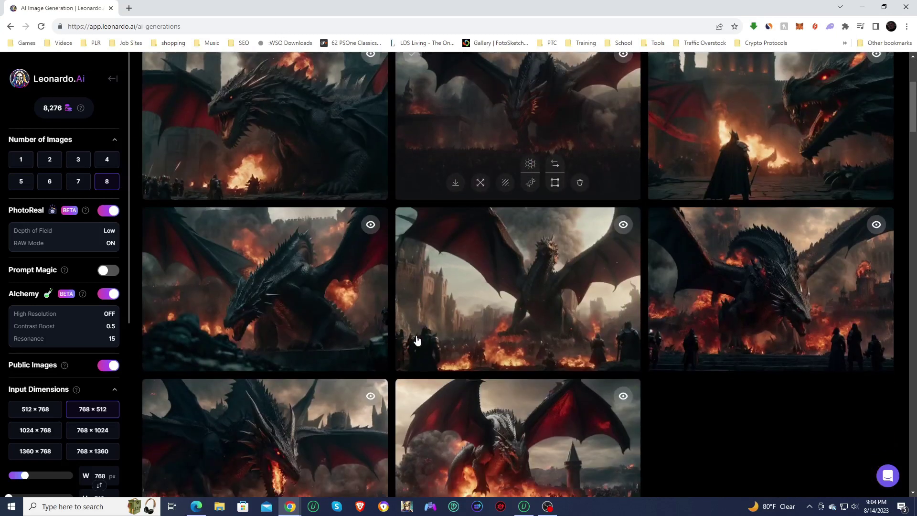
scroll(420, 336, up, 4)
click(309, 148)
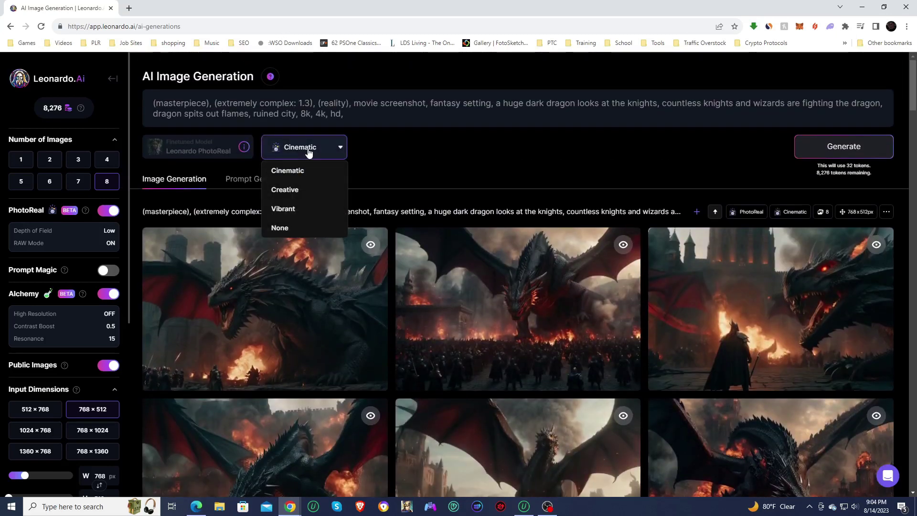
click(311, 190)
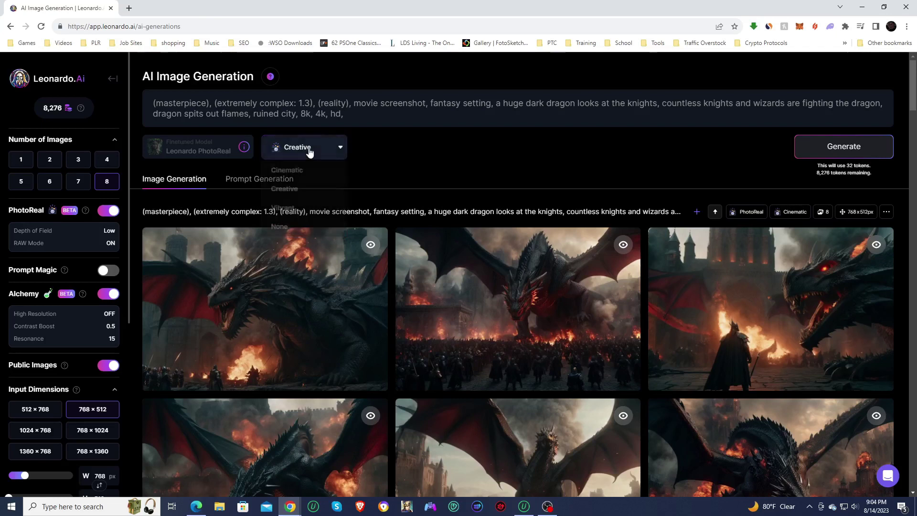
click(301, 148)
click(311, 191)
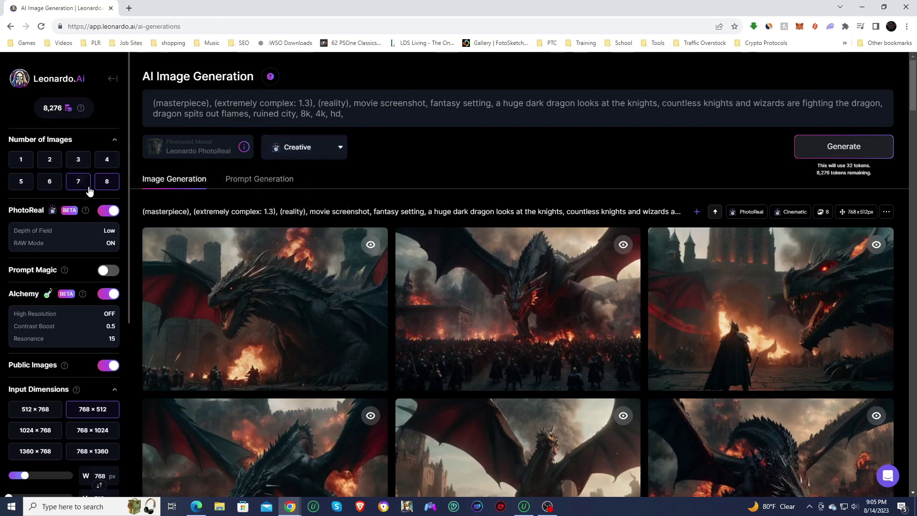
click(109, 161)
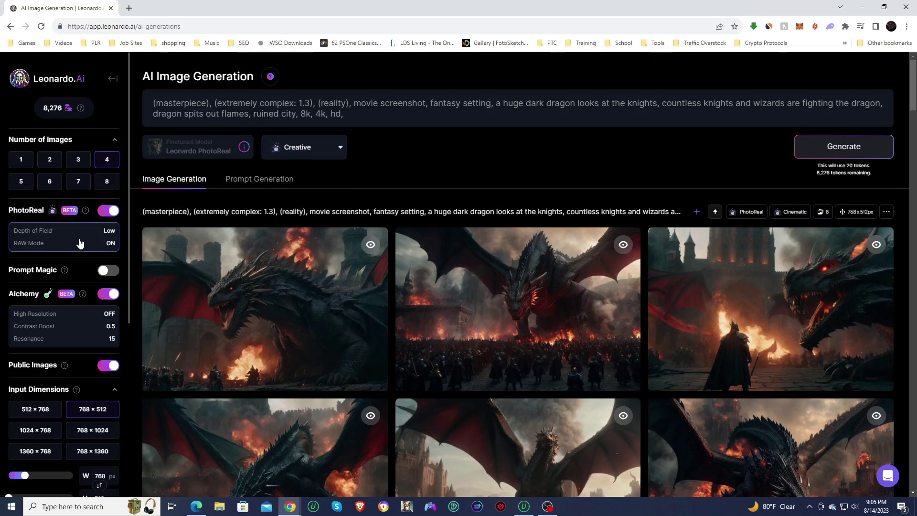
click(827, 155)
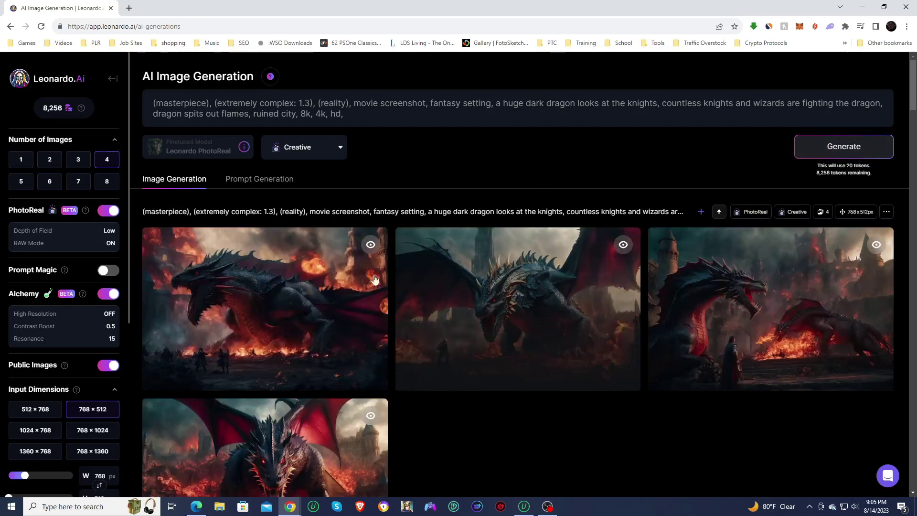
click(228, 287)
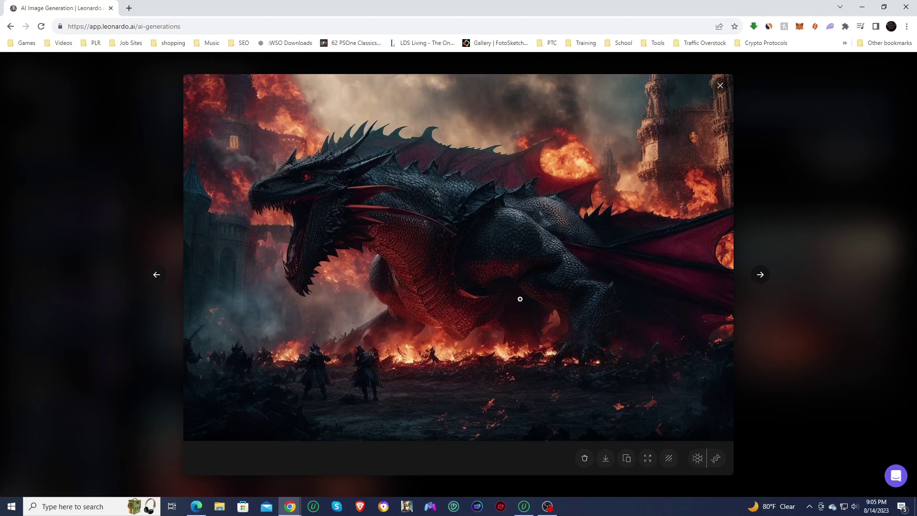
click(761, 281)
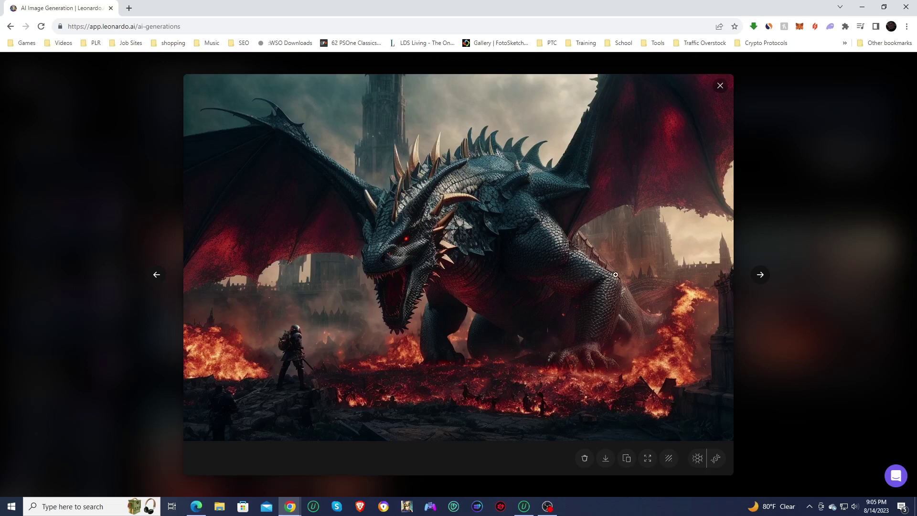
click(760, 275)
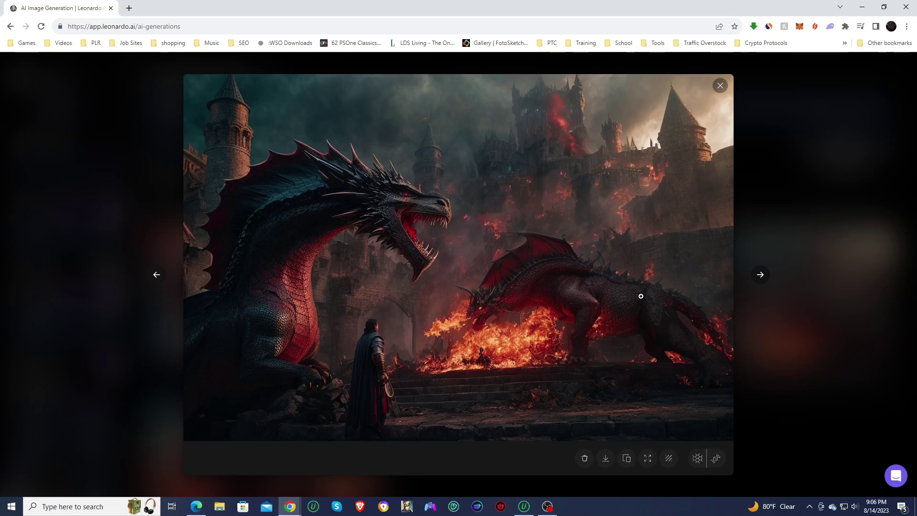
click(760, 275)
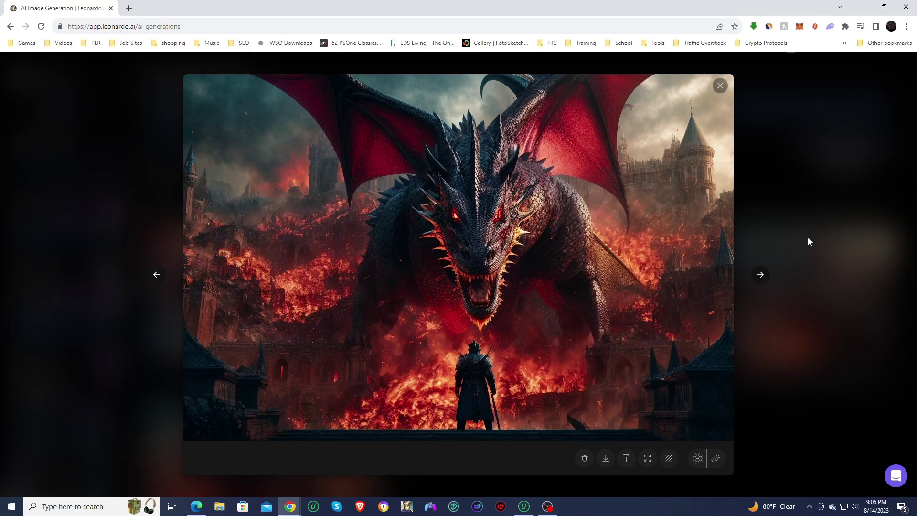
click(778, 284)
- Switch the style preset from Creative to Vibrant and generate four more dragon images
scroll(590, 451, down, 2)
scroll(590, 450, up, 2)
click(314, 156)
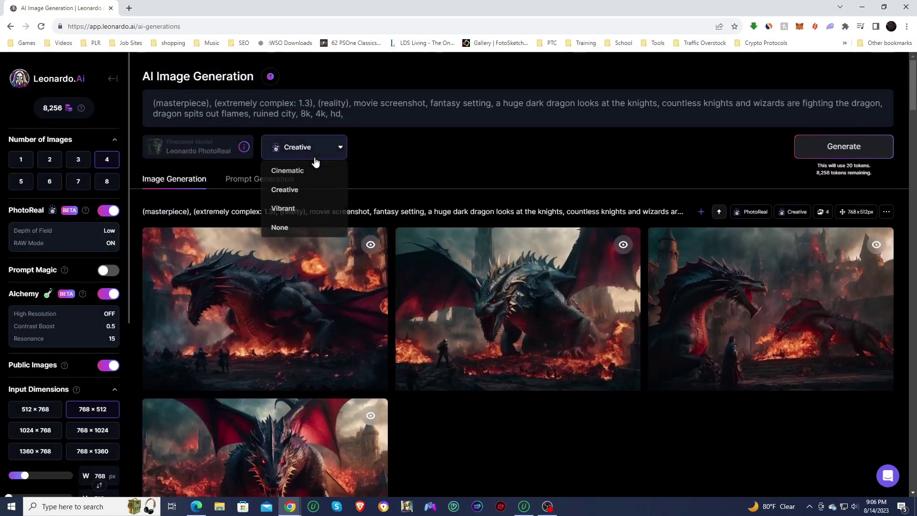
click(315, 212)
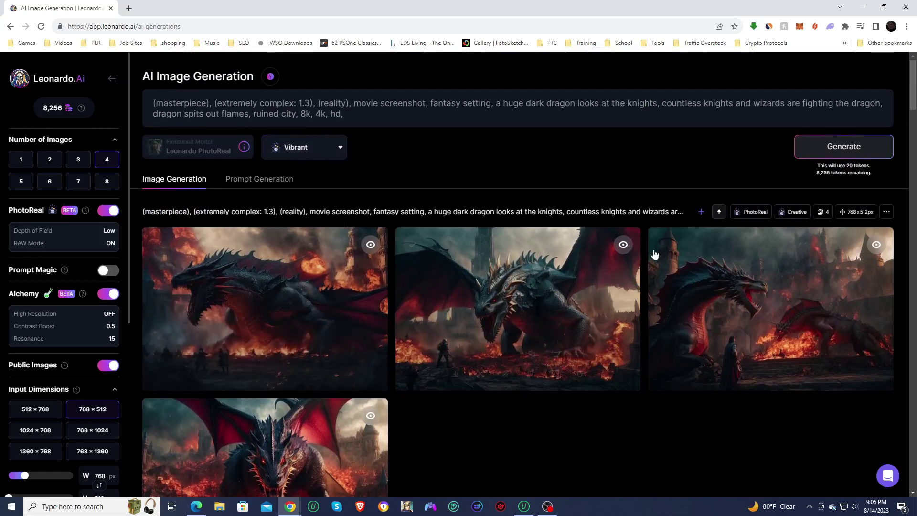
click(843, 146)
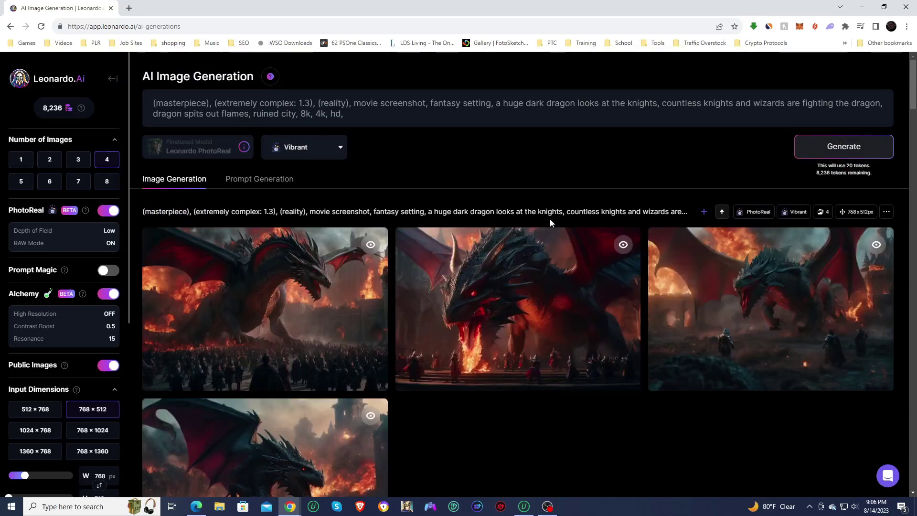
scroll(418, 196, down, 2)
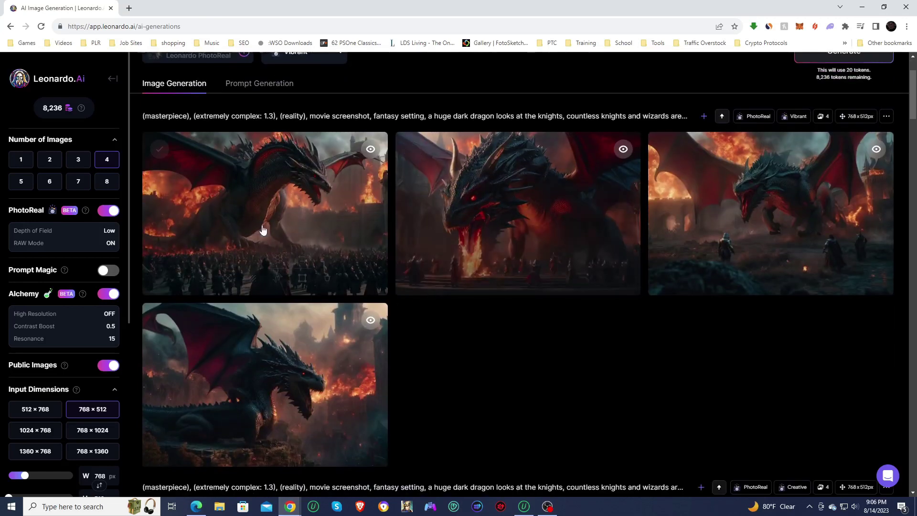
click(252, 193)
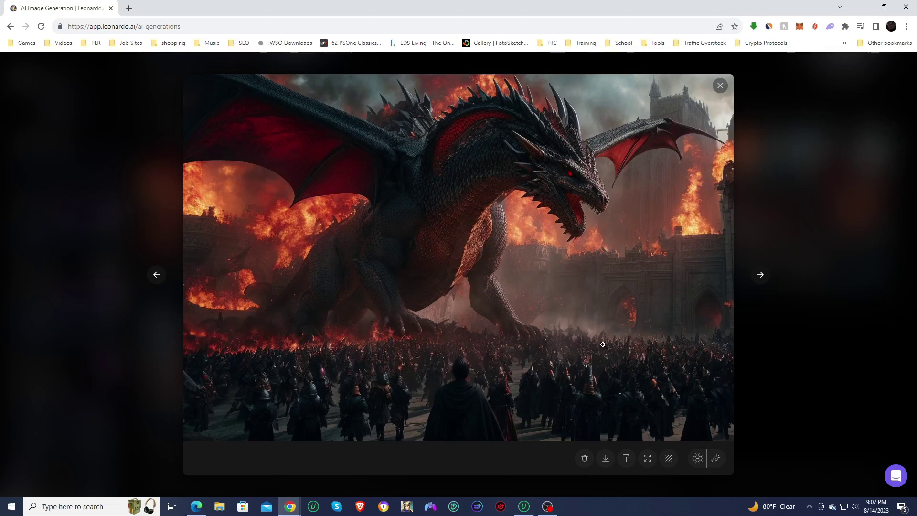
click(764, 281)
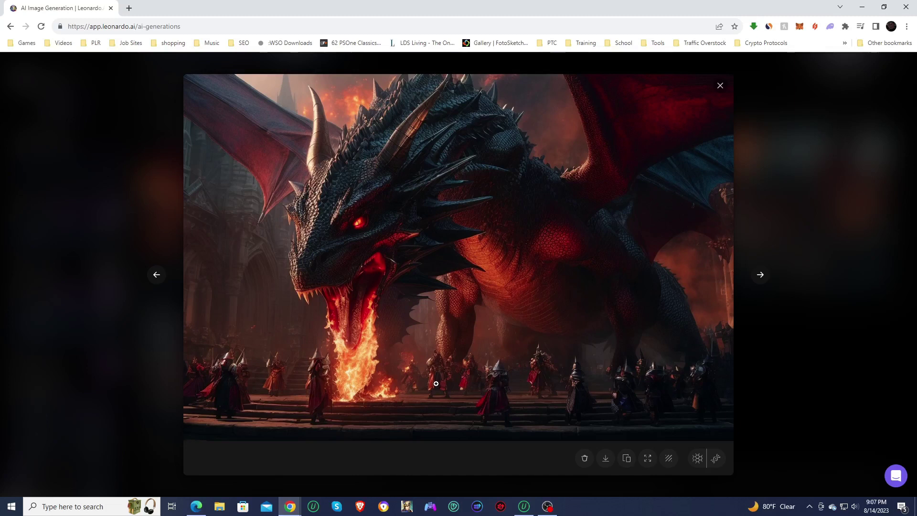
click(762, 277)
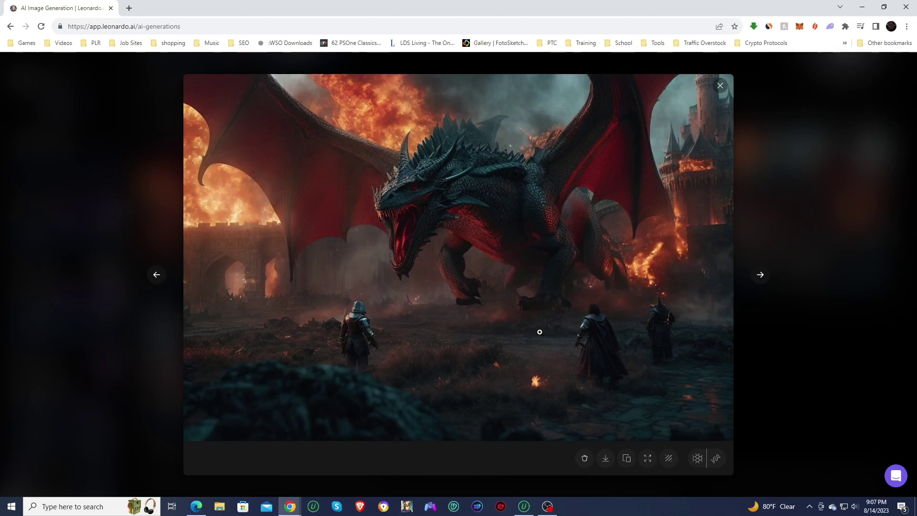
click(759, 275)
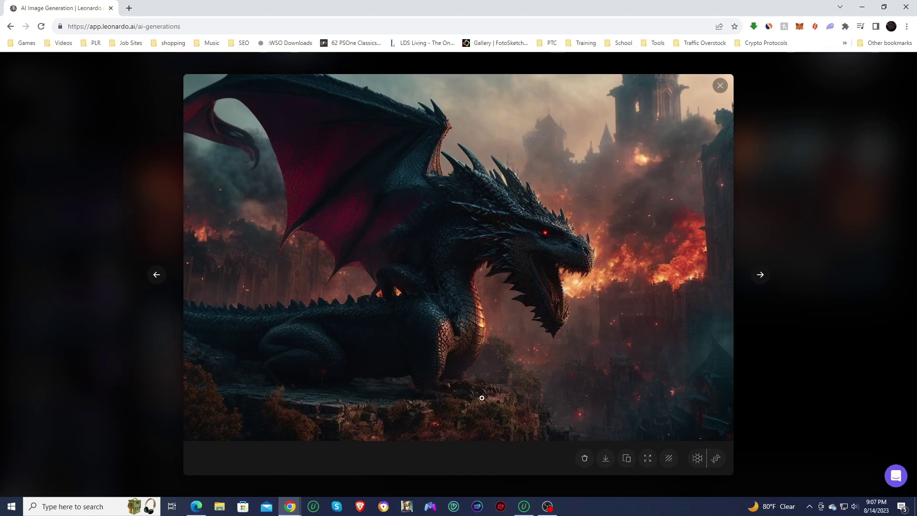
click(760, 274)
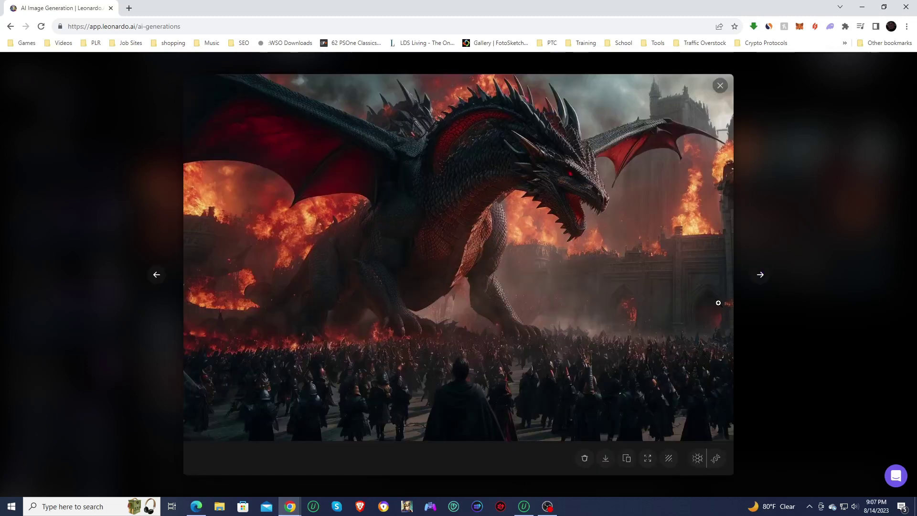
click(720, 85)
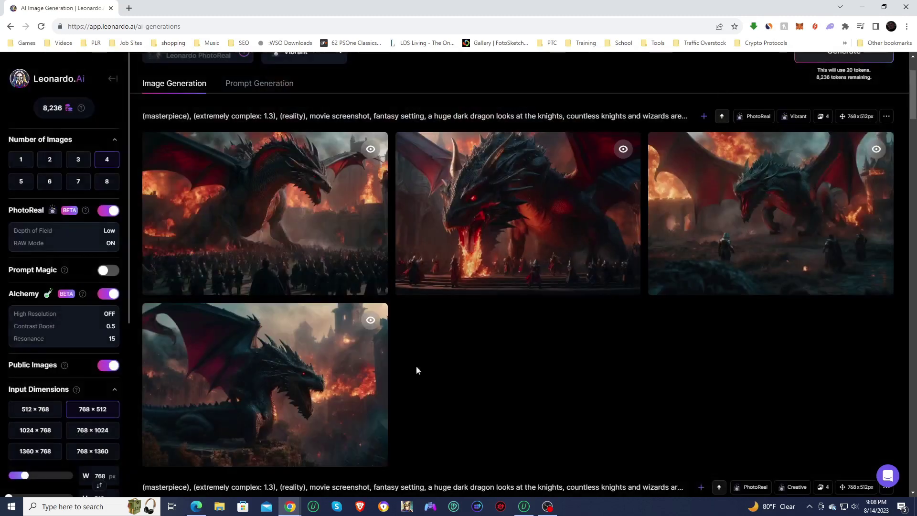
- Check the Alchemy BETA paid-feature tooltip, then open the plans page via the 8,236 token counter
scroll(414, 378, up, 2)
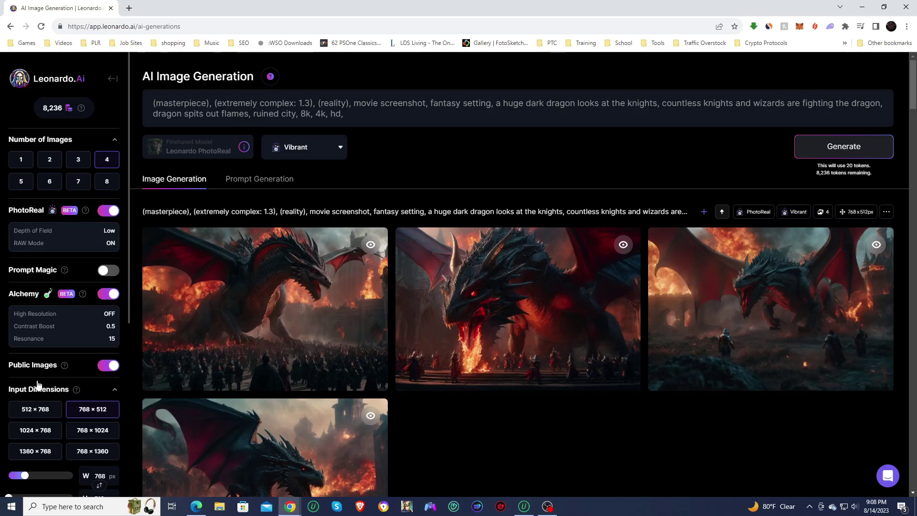
mouse_move(81, 295)
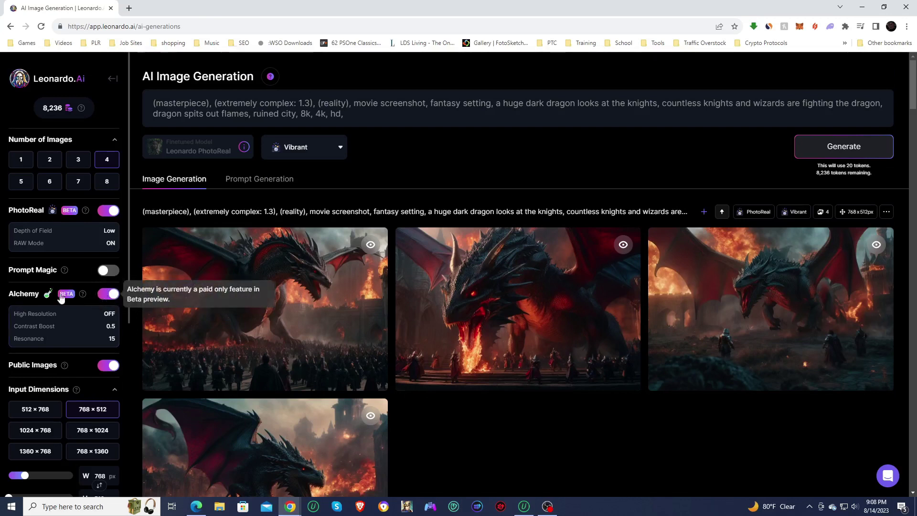
scroll(377, 356, down, 3)
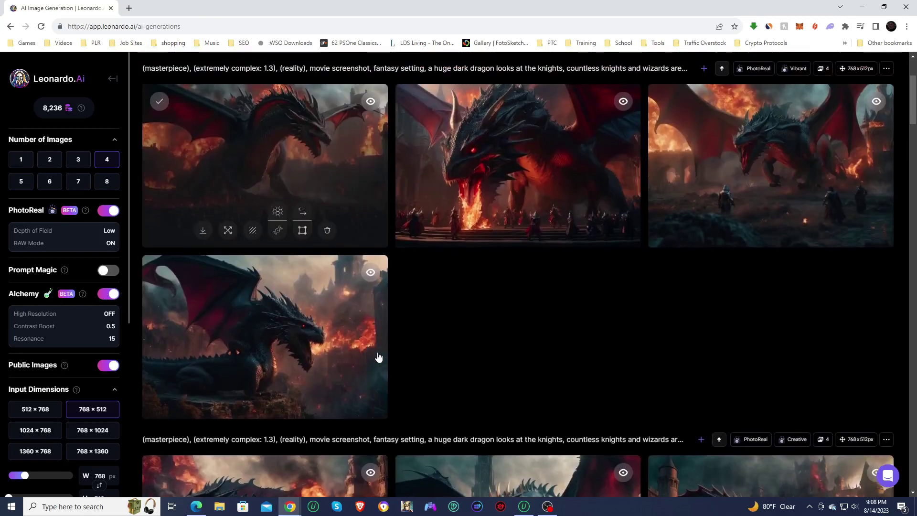
scroll(377, 357, up, 3)
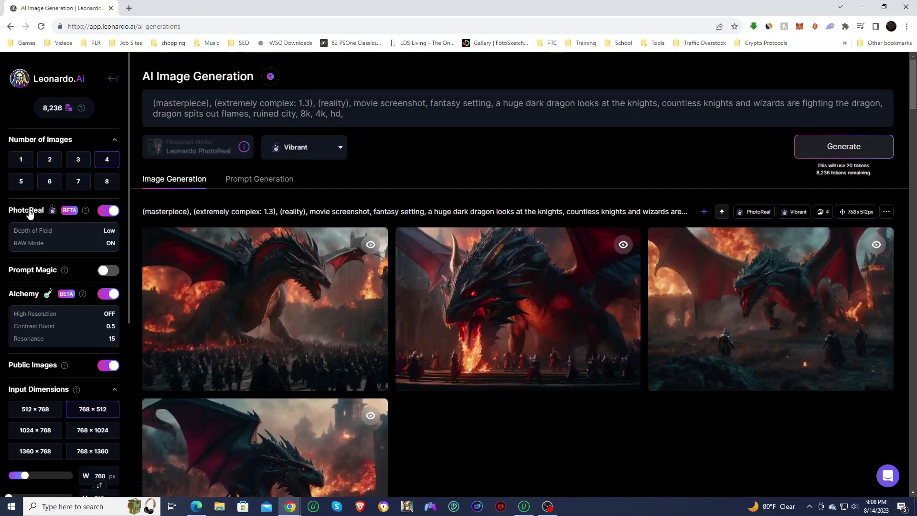
click(54, 108)
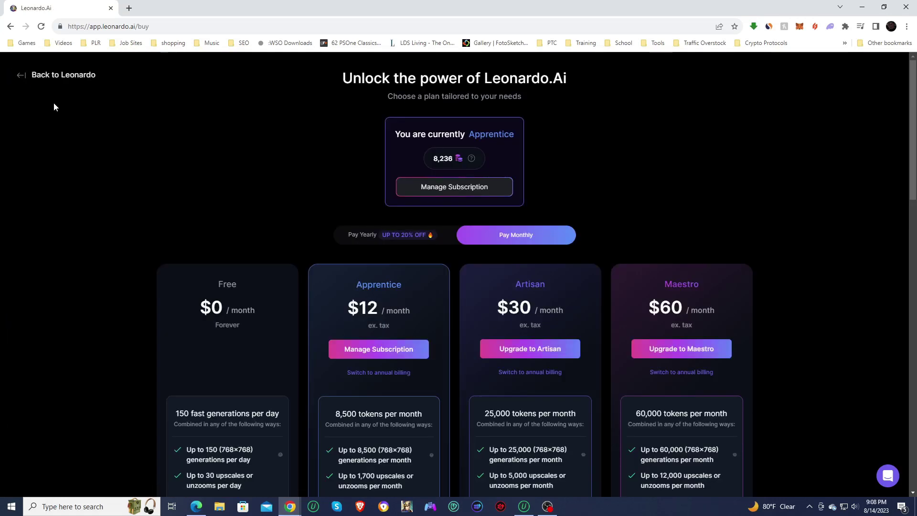
- Read through the Leonardo Alchemy introduction and dismiss it with "Let's Go!"
scroll(159, 264, down, 3)
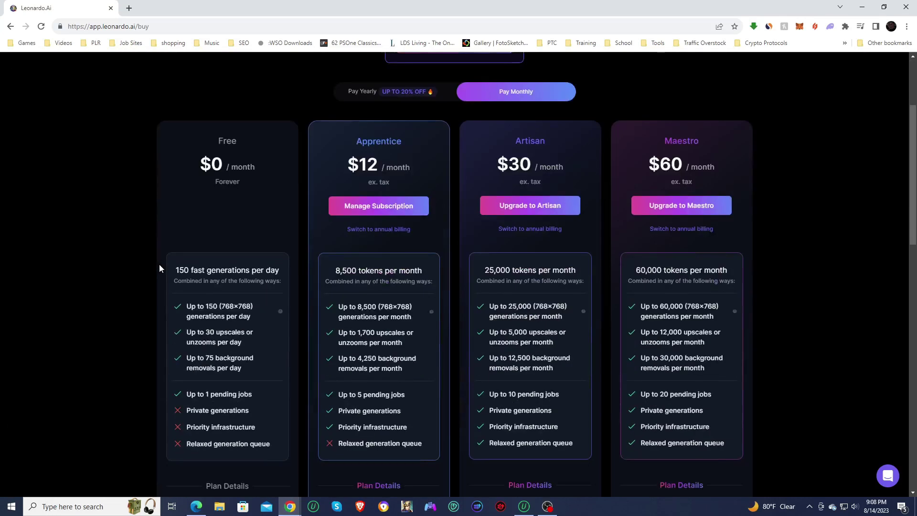
scroll(159, 264, down, 4)
scroll(159, 265, down, 3)
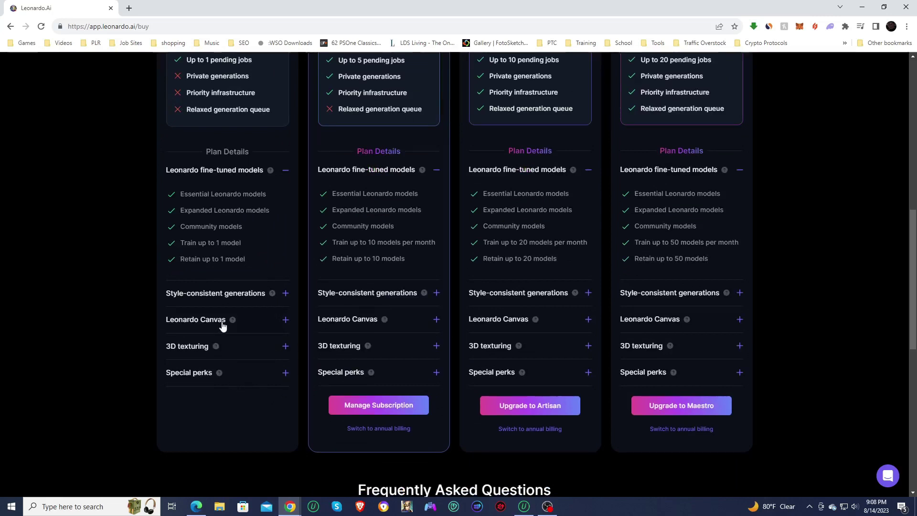
scroll(214, 352, up, 2)
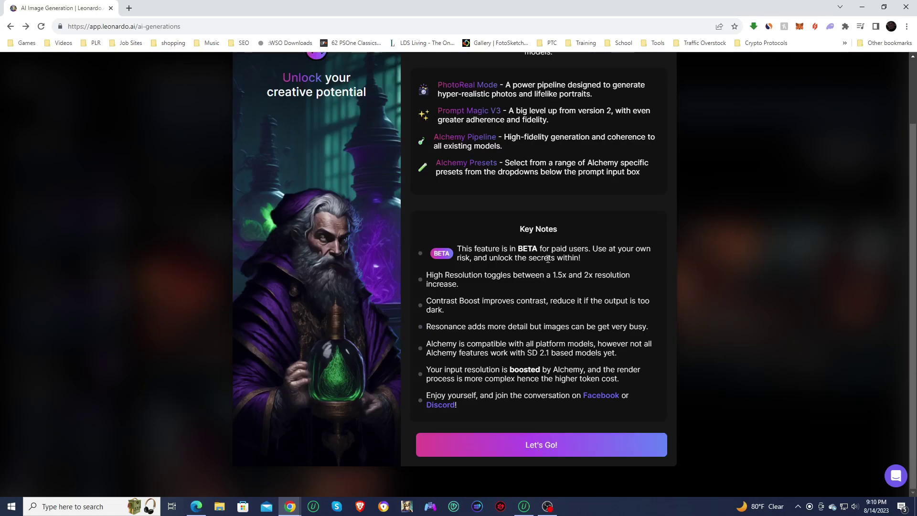
scroll(548, 258, up, 2)
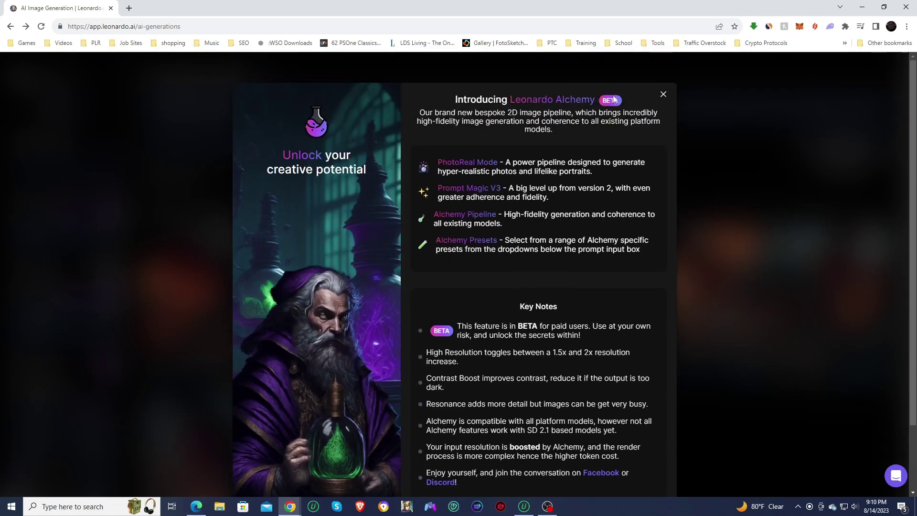
scroll(508, 299, down, 3)
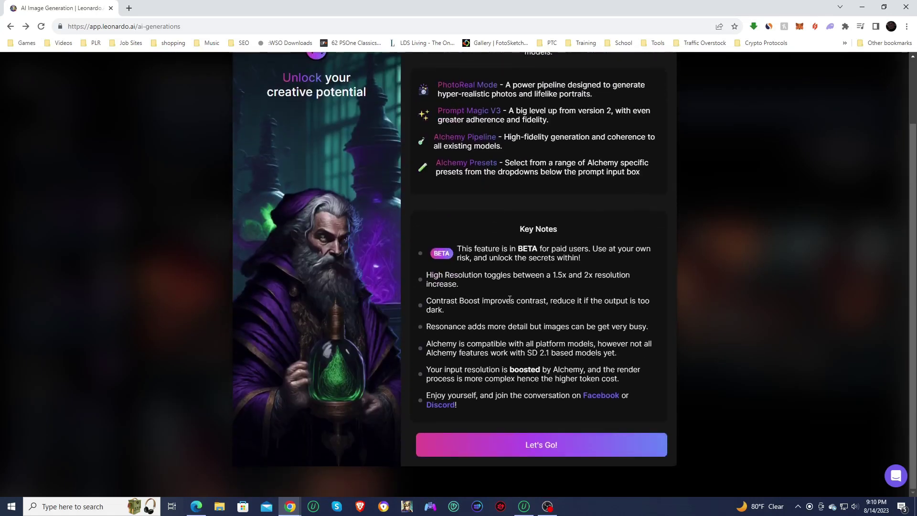
scroll(489, 278, up, 3)
scroll(463, 289, down, 1)
scroll(462, 288, down, 2)
scroll(465, 310, up, 2)
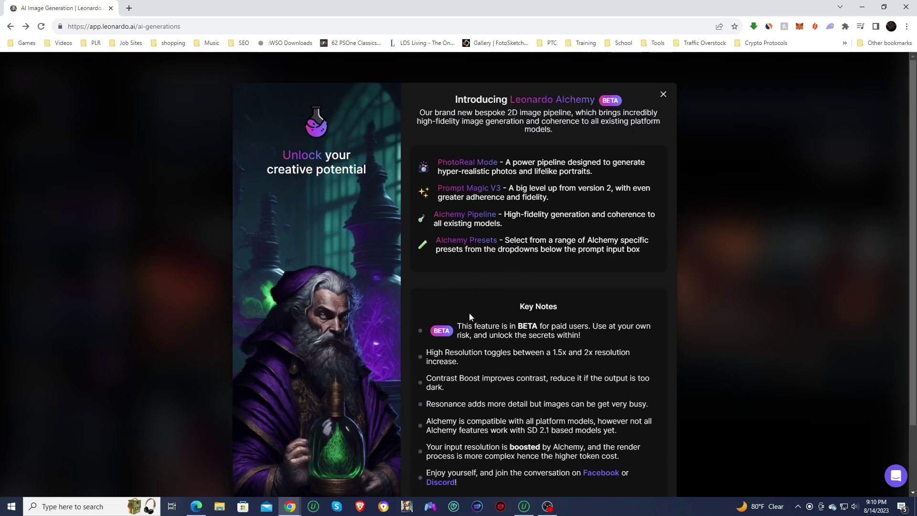
scroll(589, 246, down, 2)
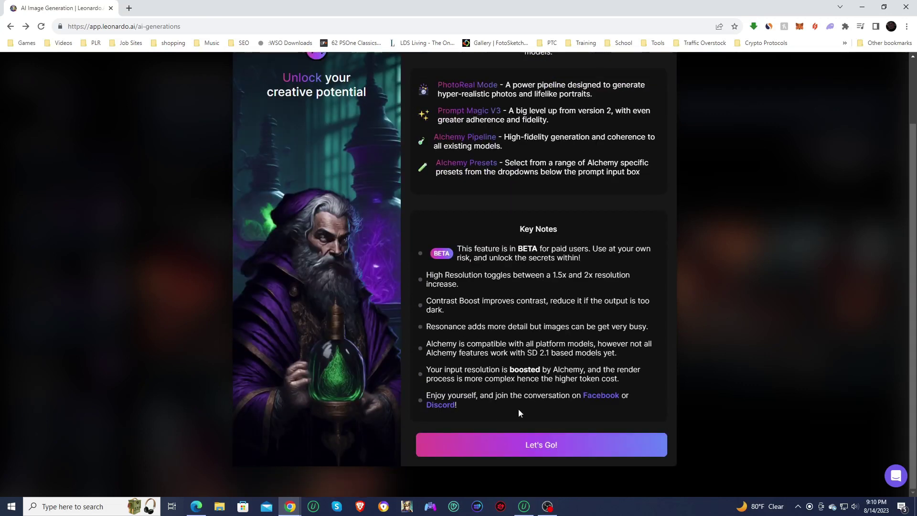
click(511, 445)
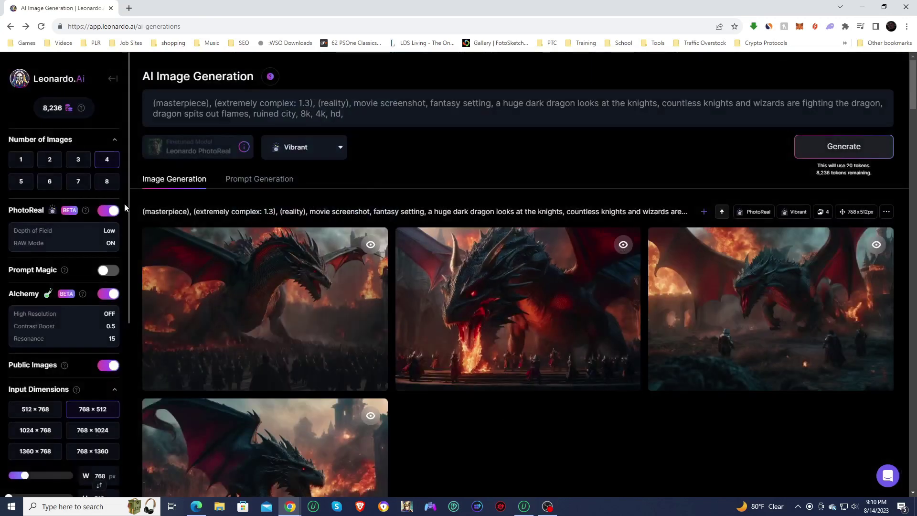
click(52, 112)
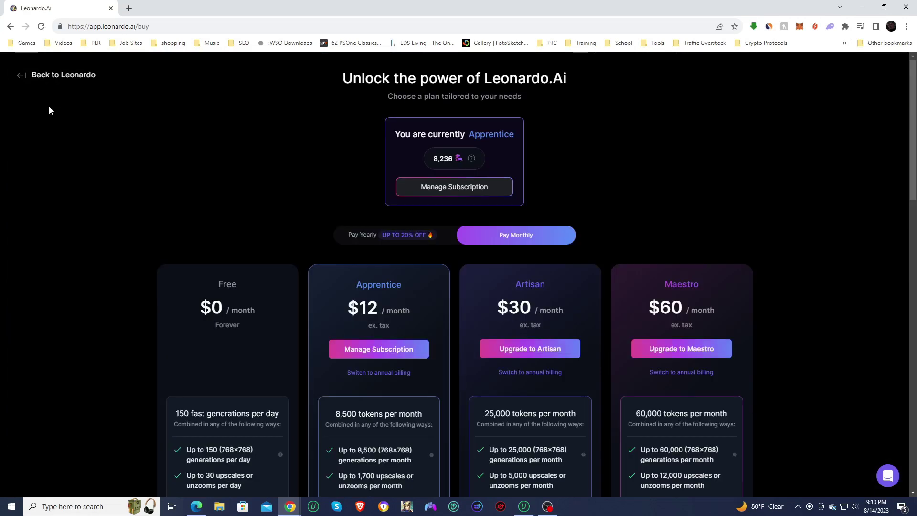
scroll(295, 333, down, 4)
scroll(295, 334, up, 4)
drag(359, 308, 416, 314)
click(416, 311)
scroll(422, 355, down, 3)
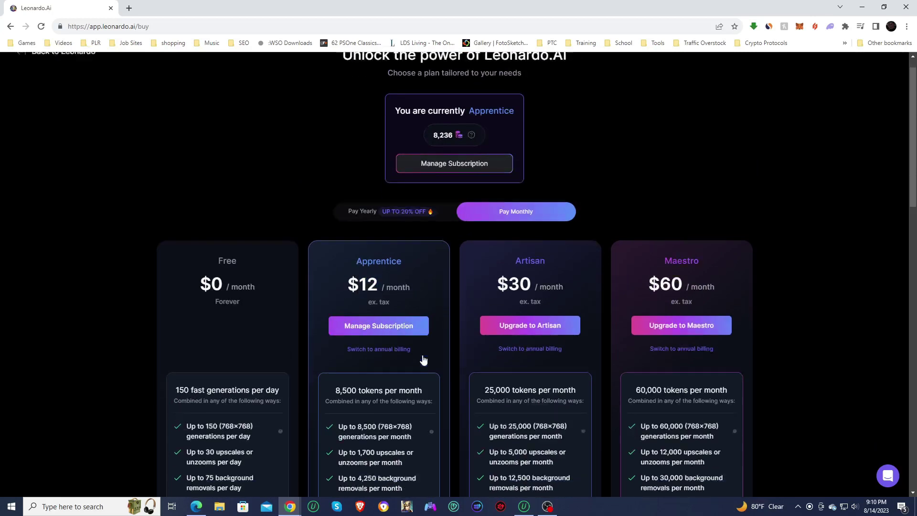
drag(349, 271, 361, 272)
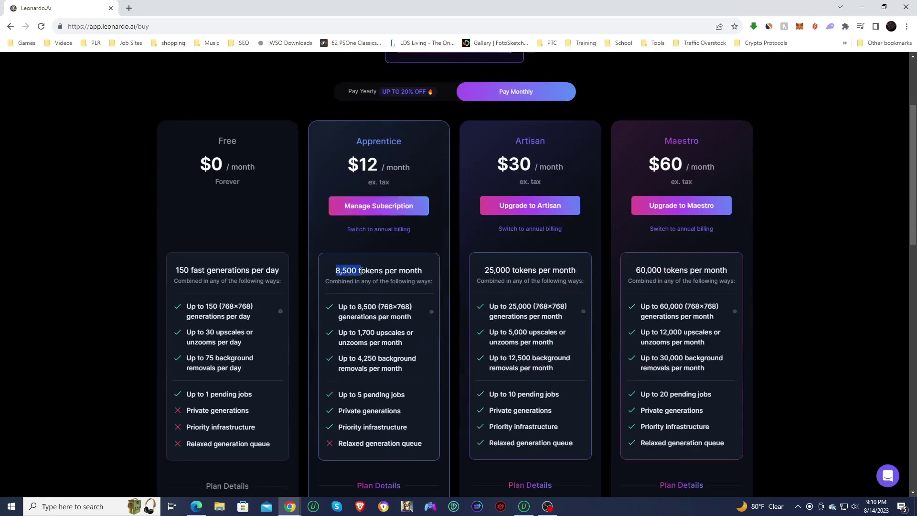
click(349, 270)
scroll(388, 364, down, 4)
scroll(388, 364, up, 4)
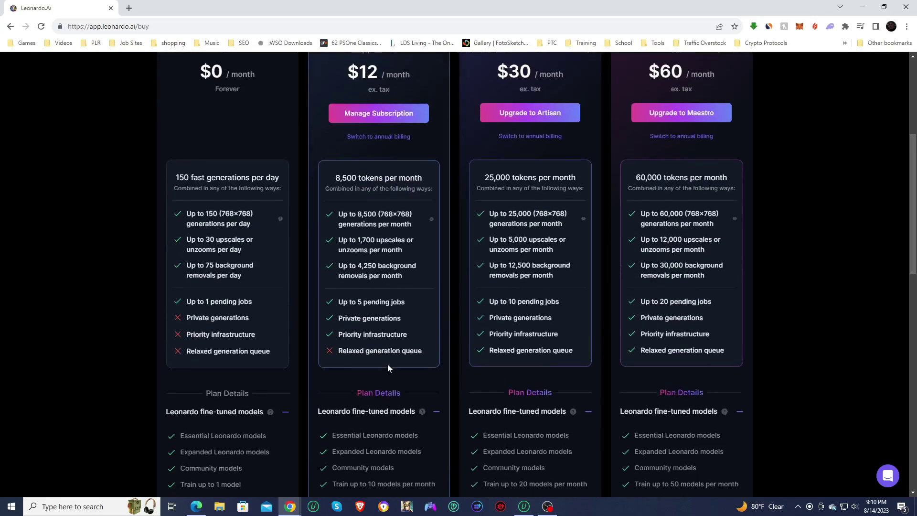
scroll(387, 364, down, 1)
scroll(387, 364, down, 1)
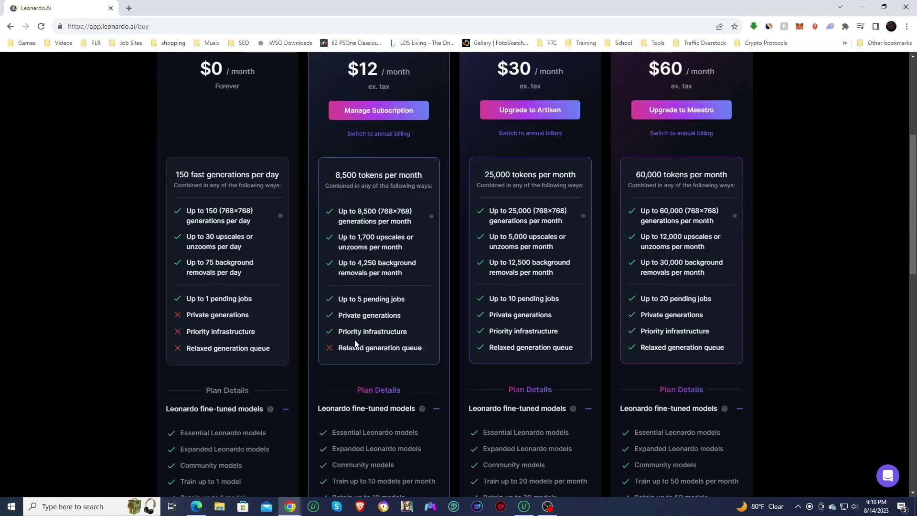
scroll(354, 341, down, 3)
scroll(363, 363, down, 3)
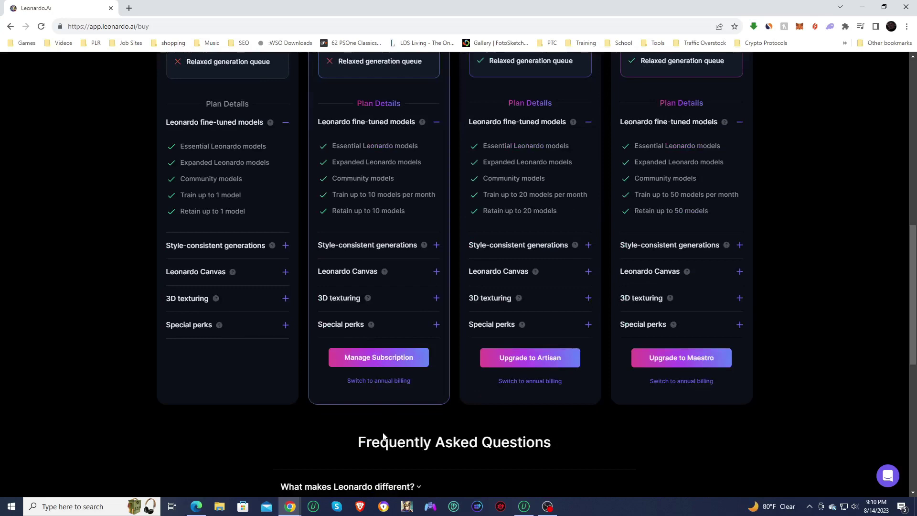
scroll(383, 436, up, 10)
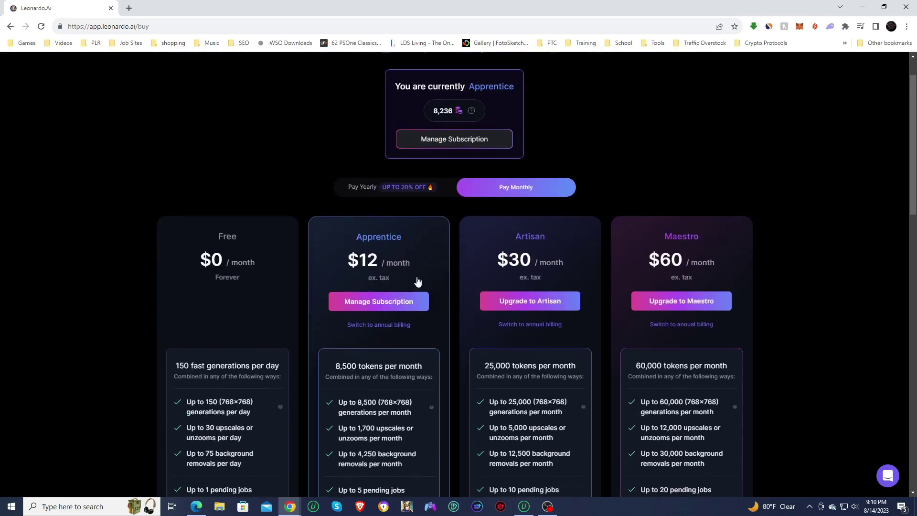
triple_click(419, 265)
click(419, 265)
scroll(404, 349, down, 3)
scroll(404, 349, up, 2)
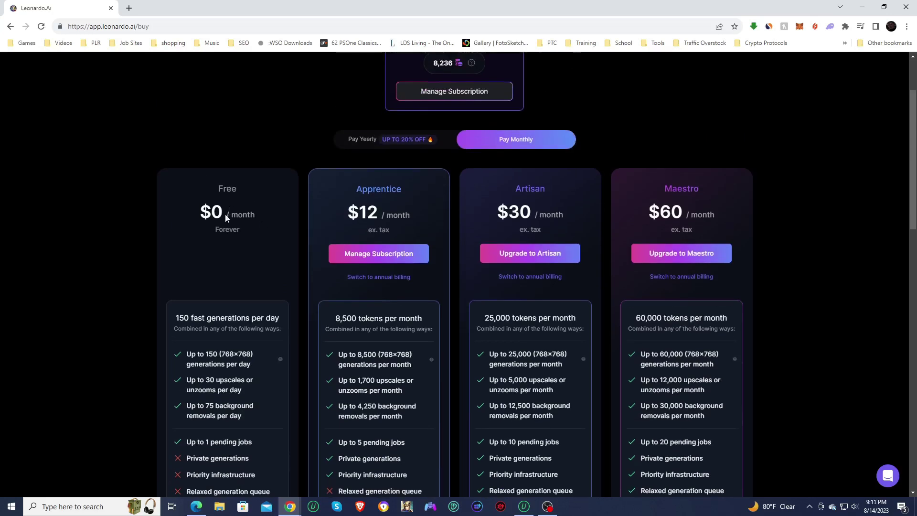
drag(176, 317, 239, 318)
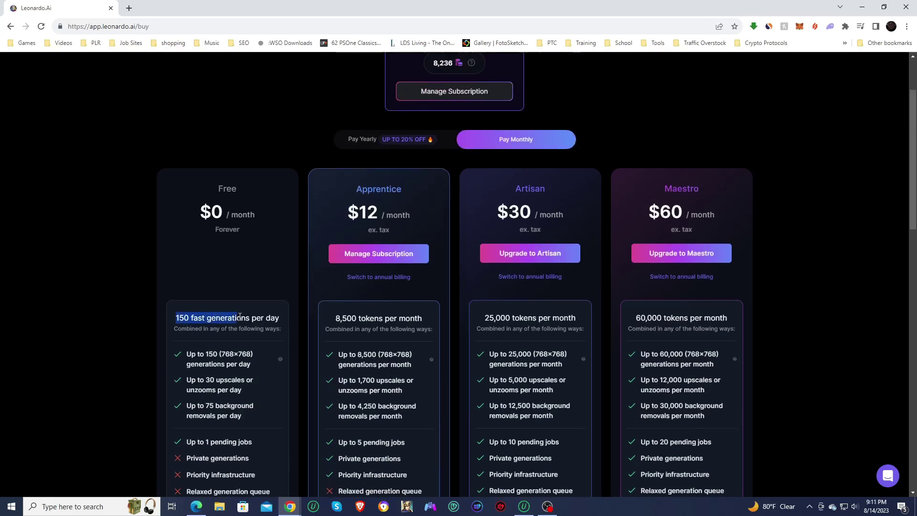
click(268, 321)
scroll(269, 352, down, 2)
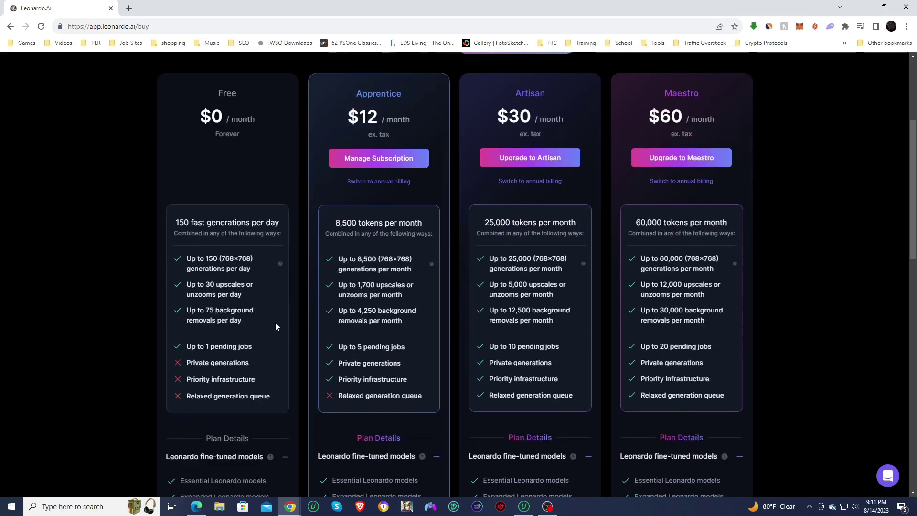
scroll(356, 340, up, 4)
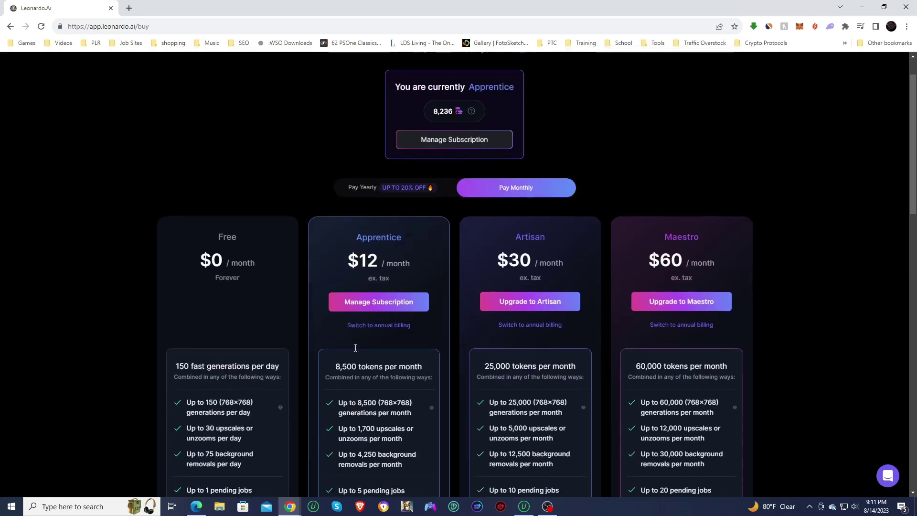
click(21, 75)
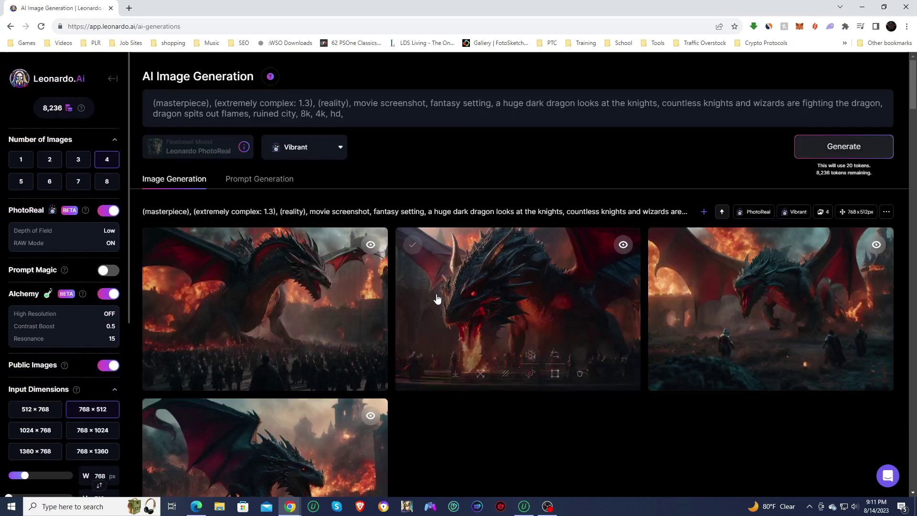
- Go to the Leonardo.Ai home page and open the Personal Feed
scroll(437, 298, down, 3)
scroll(436, 299, down, 12)
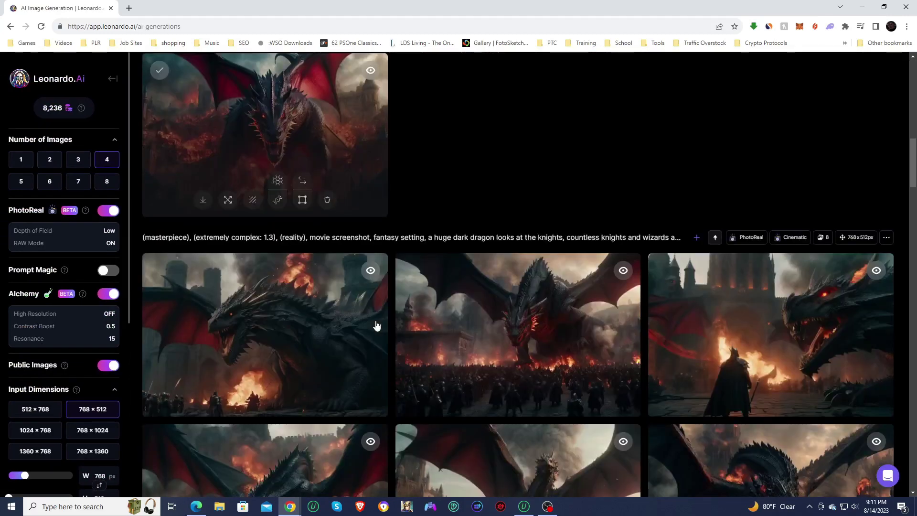
scroll(376, 325, up, 15)
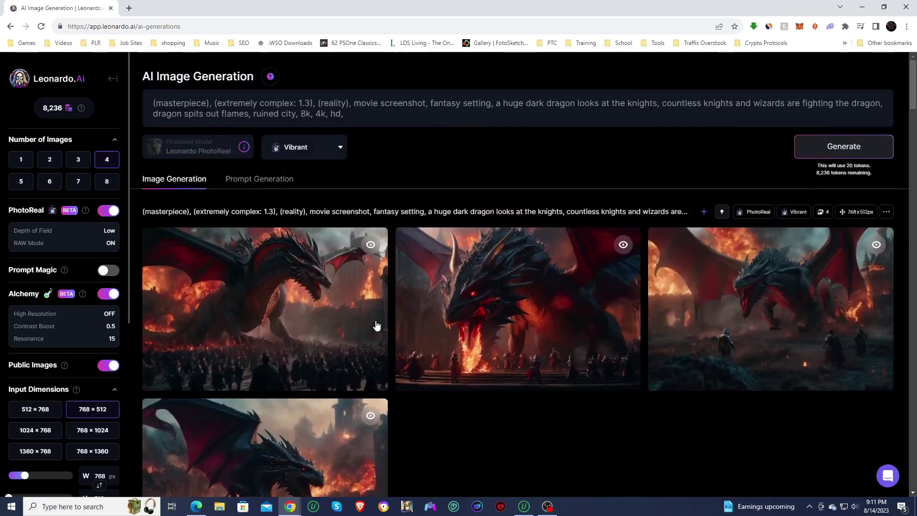
click(72, 78)
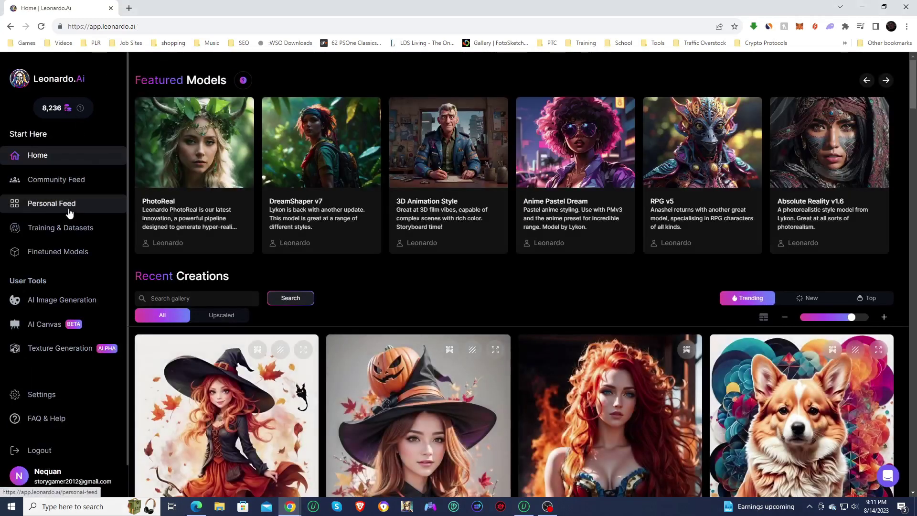
click(69, 209)
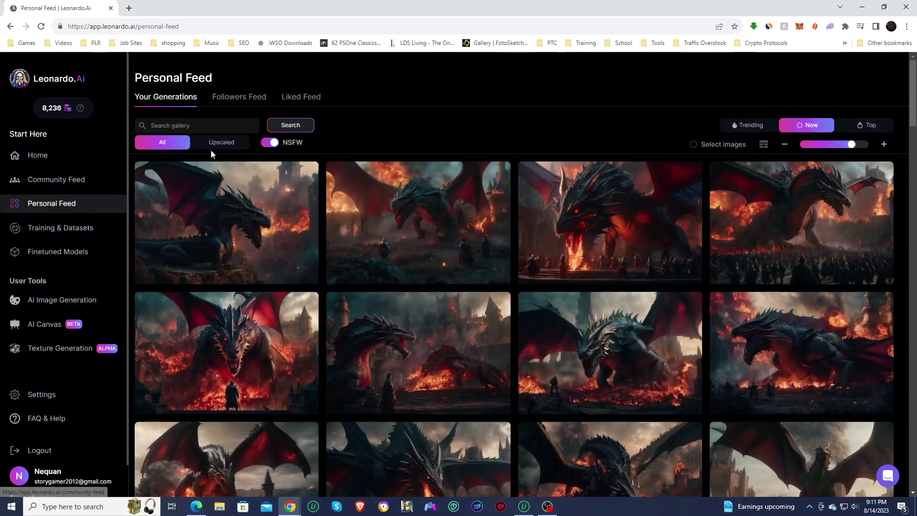
- Filter the feed to Upscaled and browse the upscaled portraits
click(219, 143)
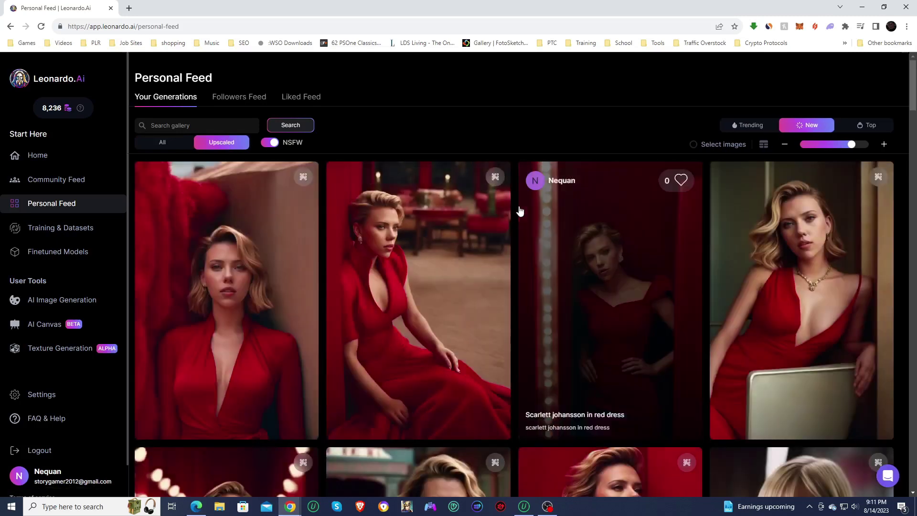
scroll(514, 228, down, 12)
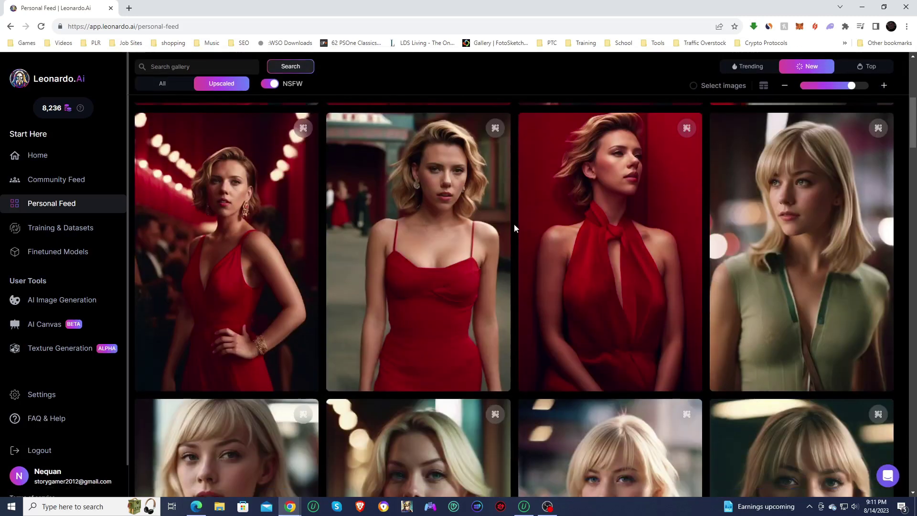
scroll(514, 227, down, 12)
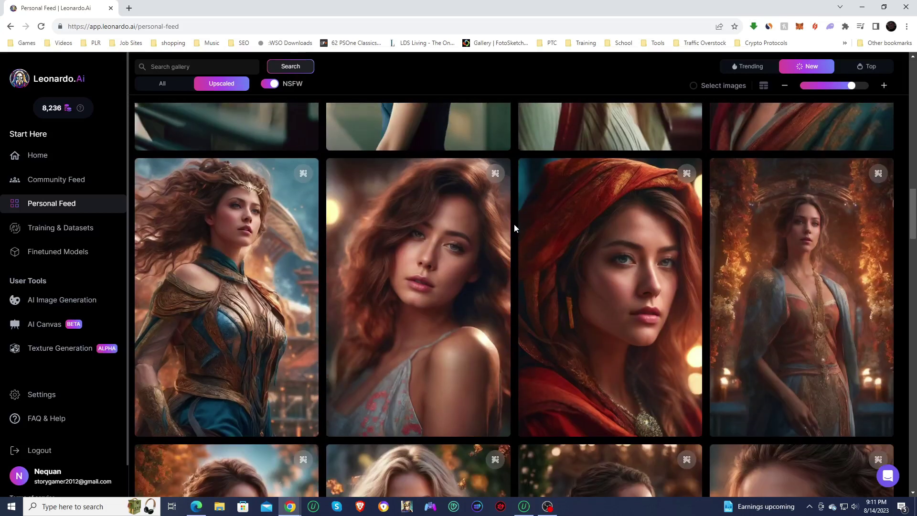
scroll(515, 228, down, 5)
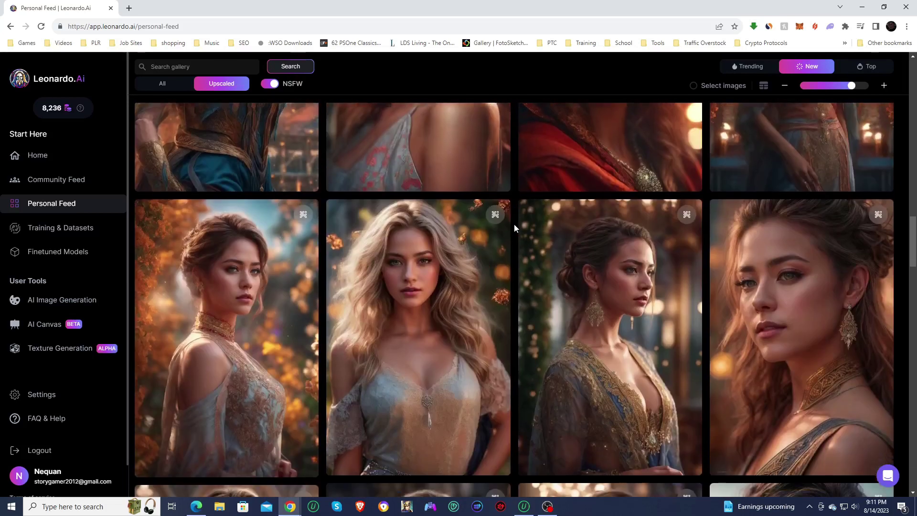
scroll(514, 227, down, 2)
scroll(514, 228, down, 10)
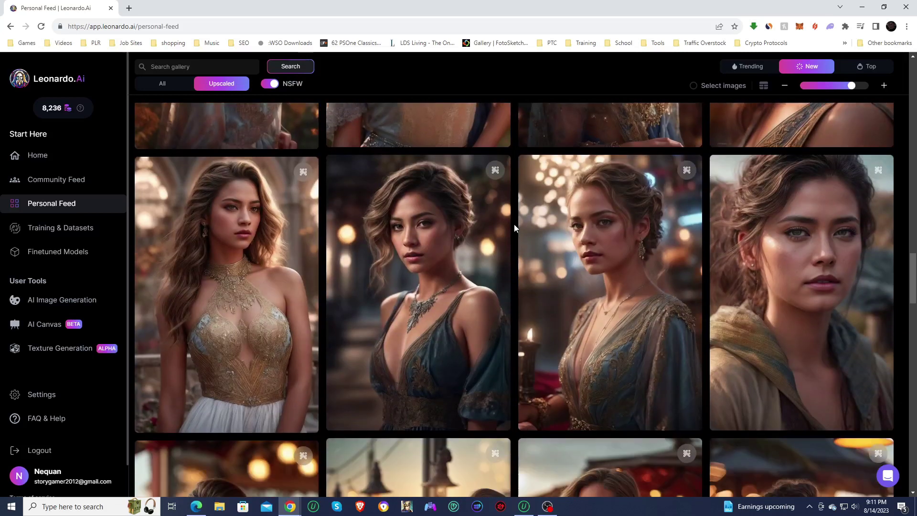
scroll(514, 227, down, 3)
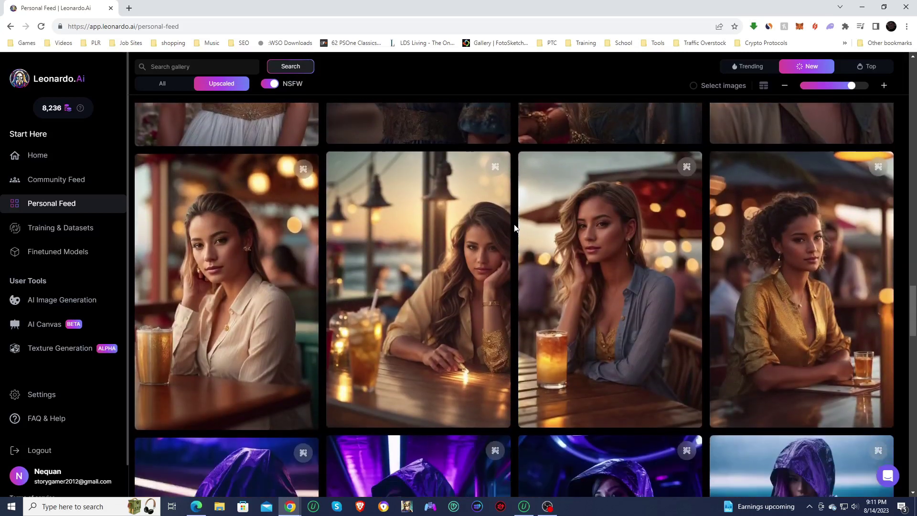